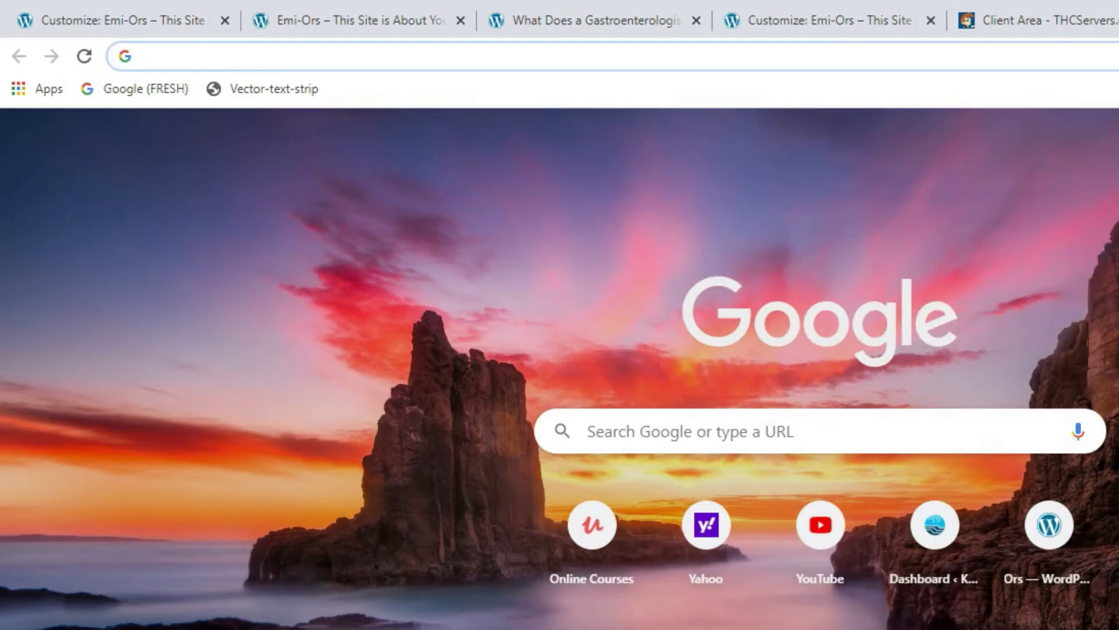
Search Google for "font awesome" and open the fontawesome.com website from the results
{"action": "left_click", "coordinate": [732, 420]}
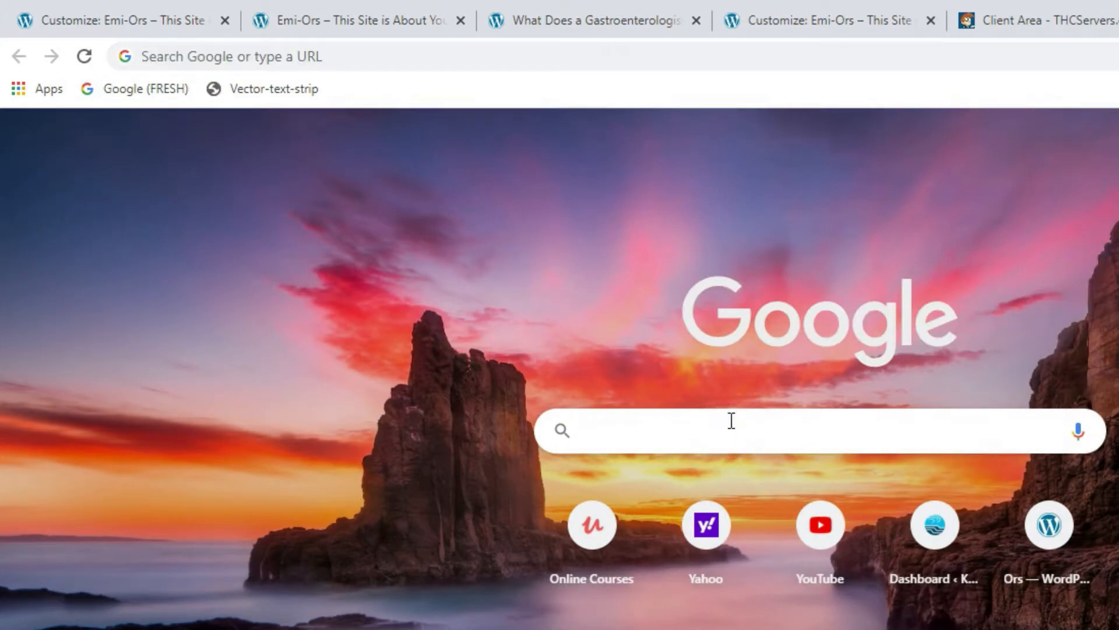
{"action": "type", "text": "font"}
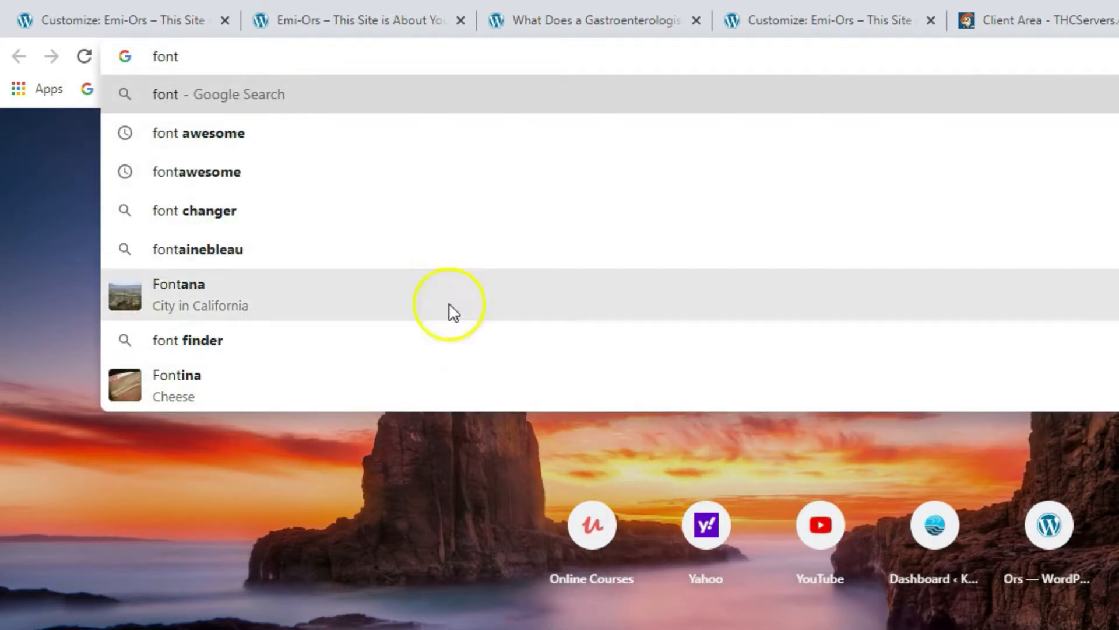
{"action": "left_click", "coordinate": [160, 135]}
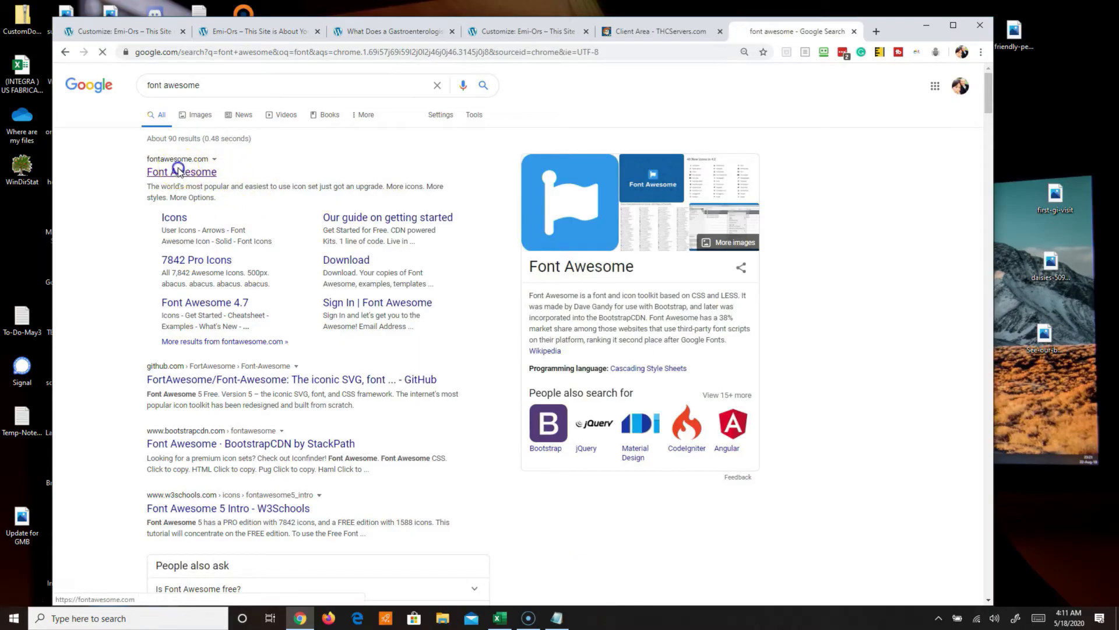
{"action": "left_click", "coordinate": [179, 170]}
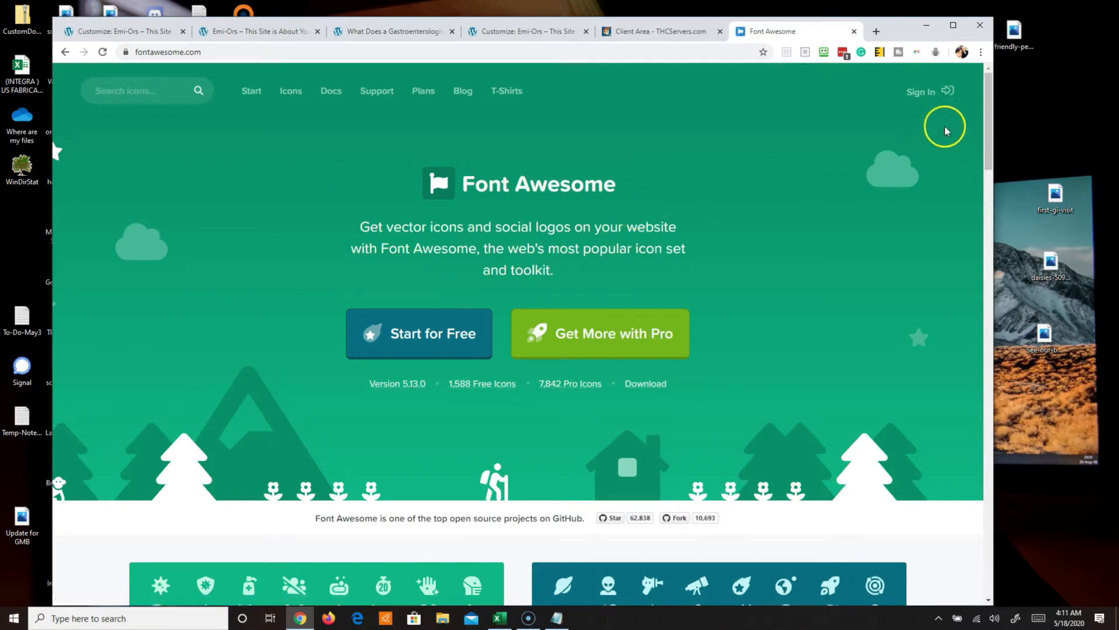
Sign in to the Font Awesome account, filling in the email address and password from the LastPass password manager
{"action": "left_click", "coordinate": [928, 91]}
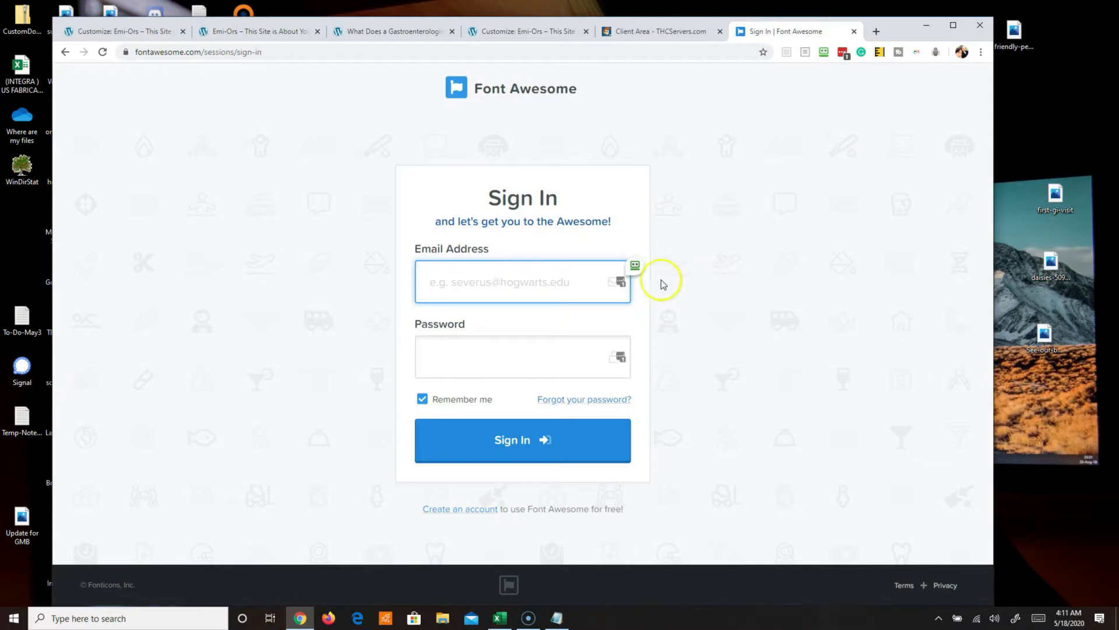
{"action": "left_click", "coordinate": [827, 55]}
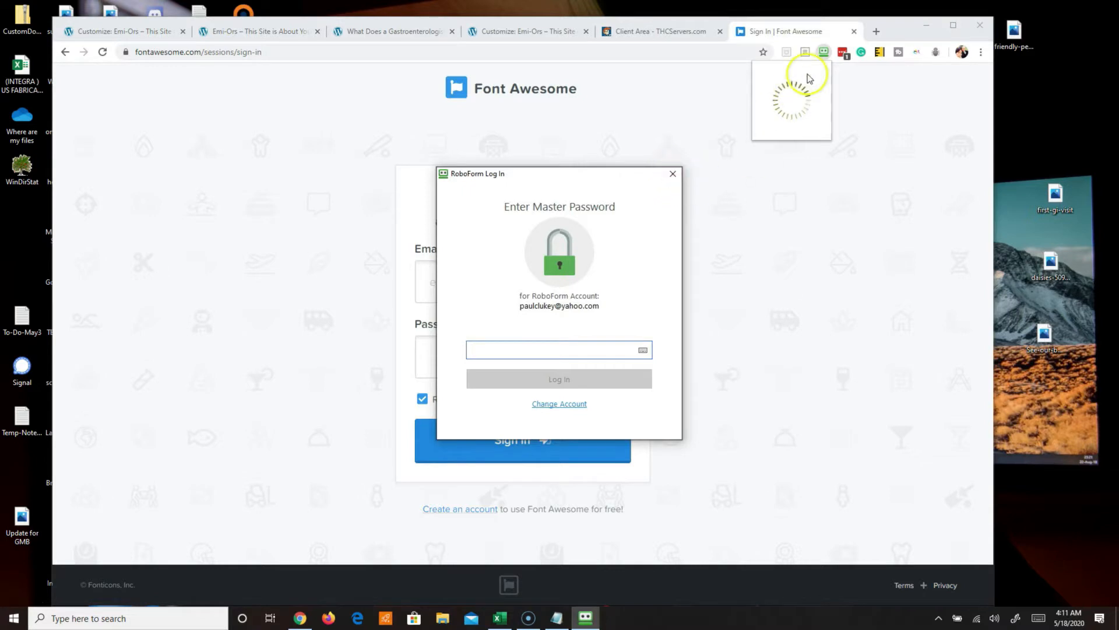
{"action": "left_click", "coordinate": [843, 53]}
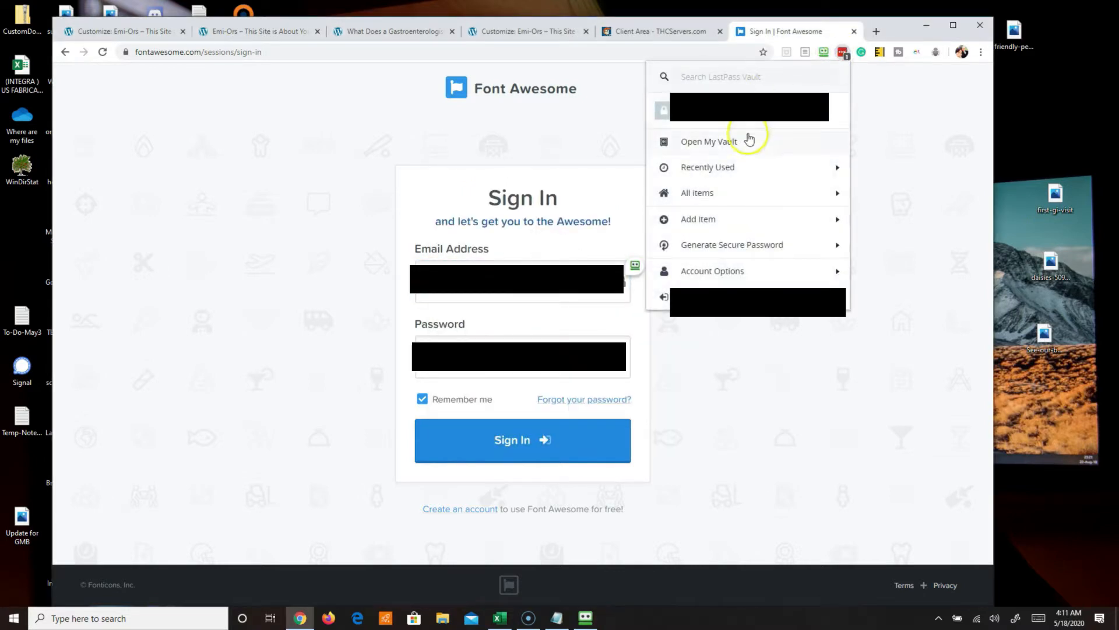
{"action": "left_click", "coordinate": [716, 112]}
{"action": "left_click", "coordinate": [531, 446]}
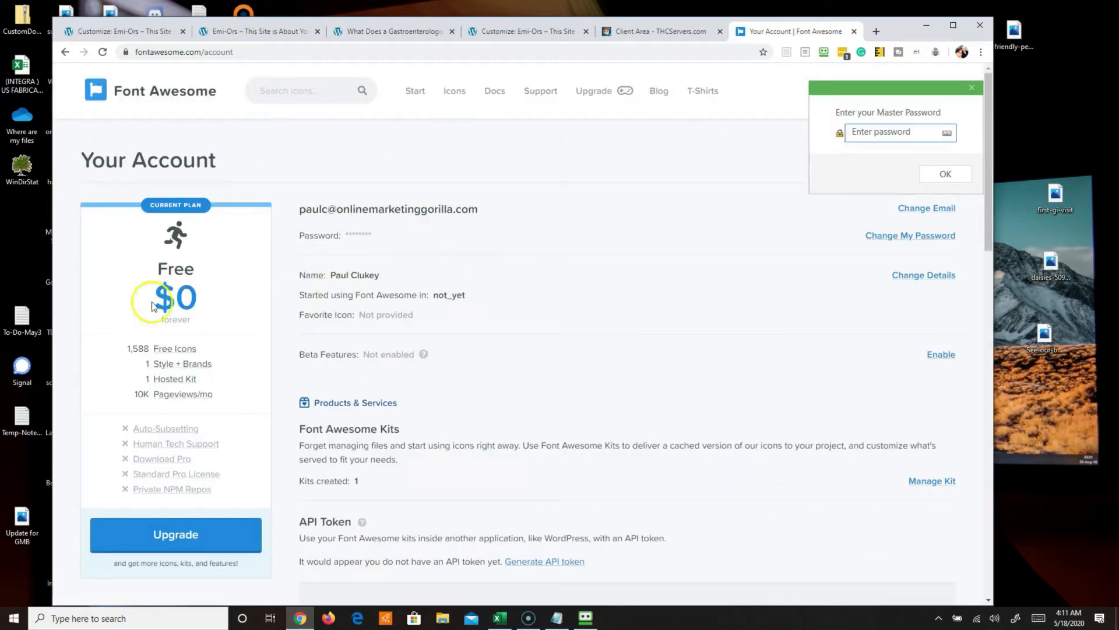
Search the Font Awesome icons for "facebook" and dismiss the master password prompt
{"action": "left_click", "coordinate": [304, 95]}
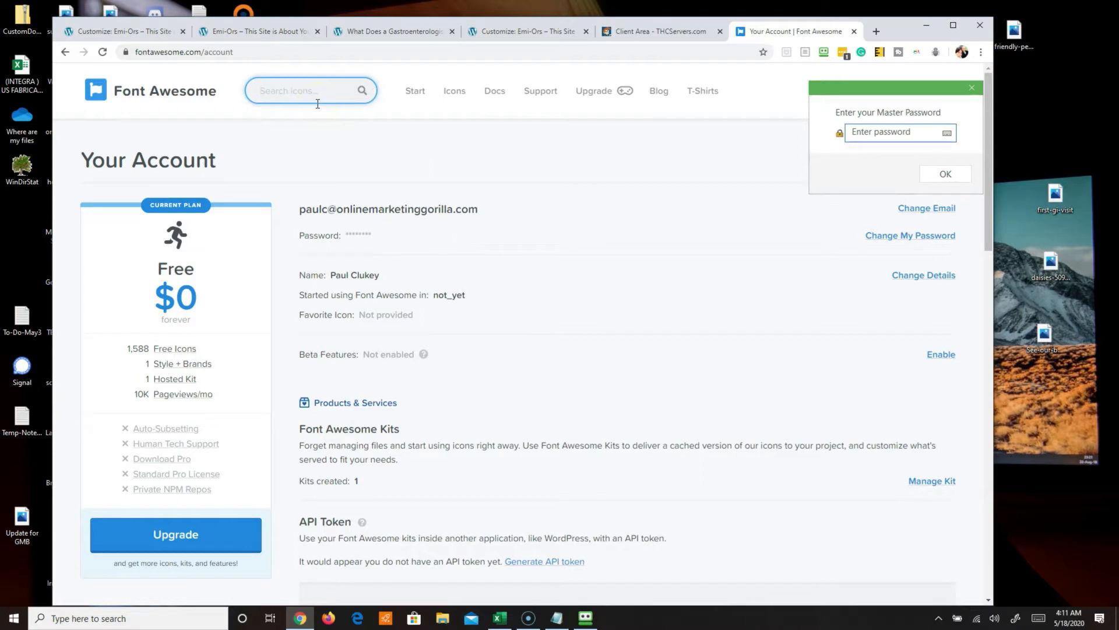
{"action": "key", "text": "Return"}
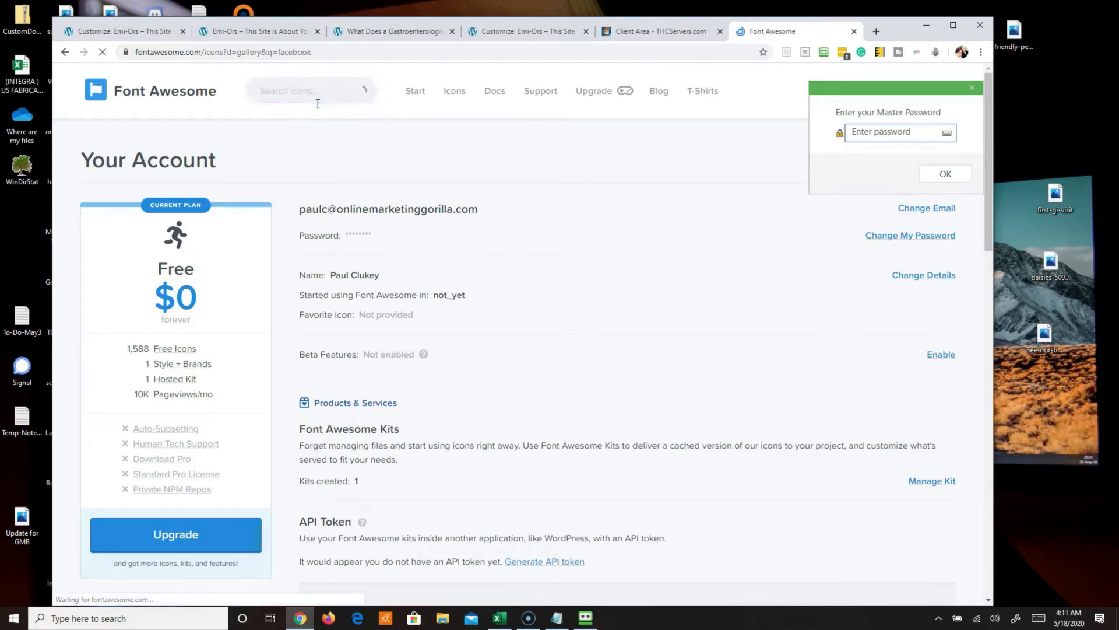
{"action": "left_click", "coordinate": [972, 88]}
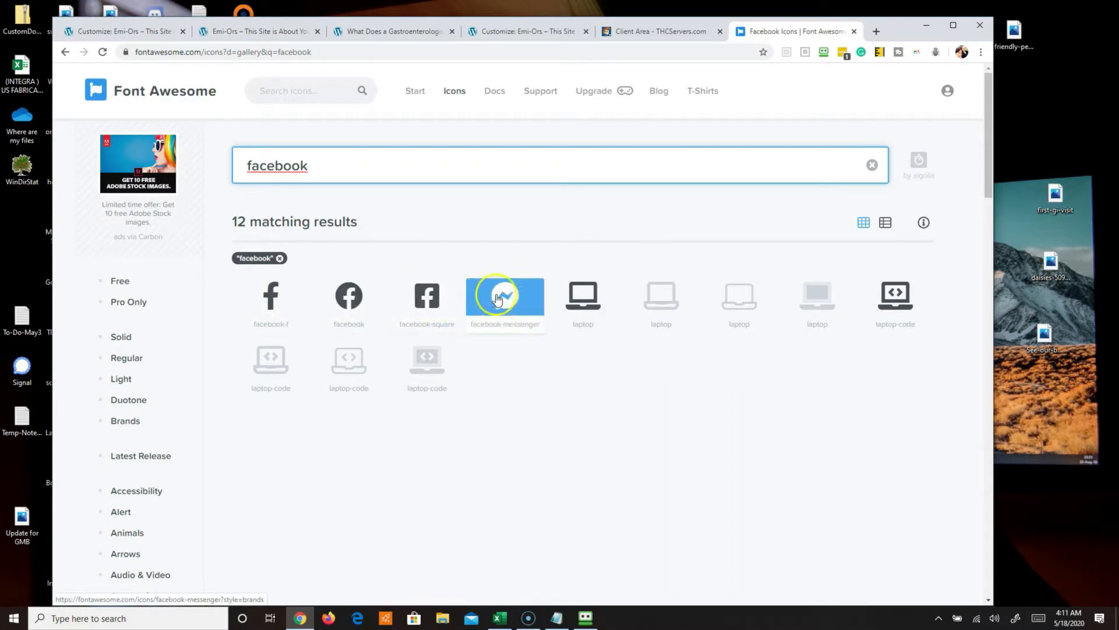
Open the round "facebook" brand icon and copy its HTML code
{"action": "left_click", "coordinate": [354, 308]}
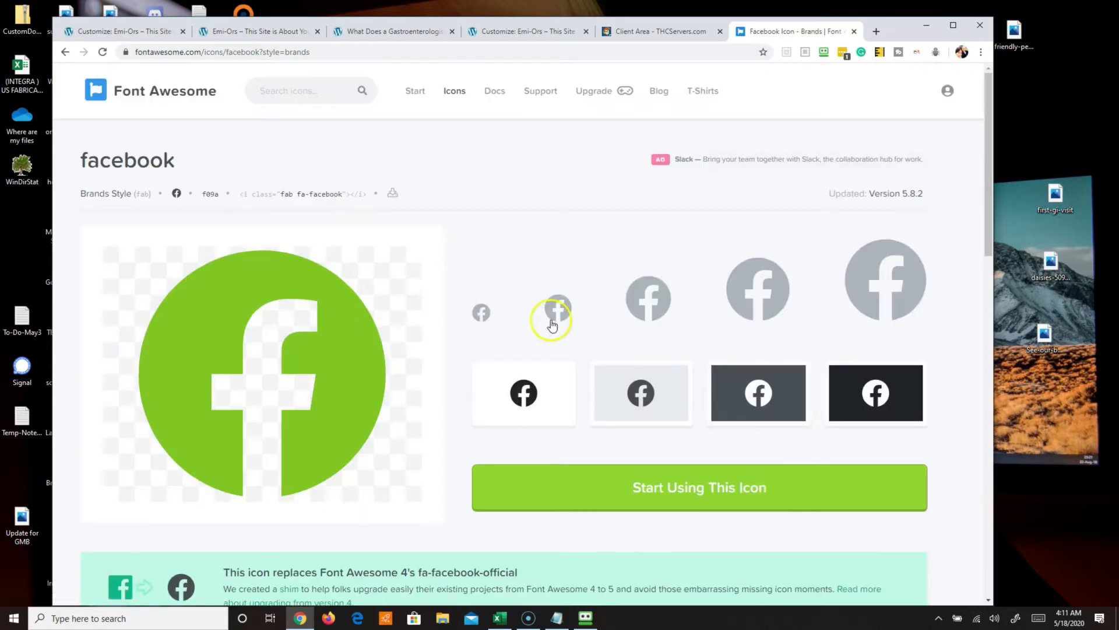
{"action": "scroll", "coordinate": [552, 330], "scroll_direction": "down", "scroll_amount": 2}
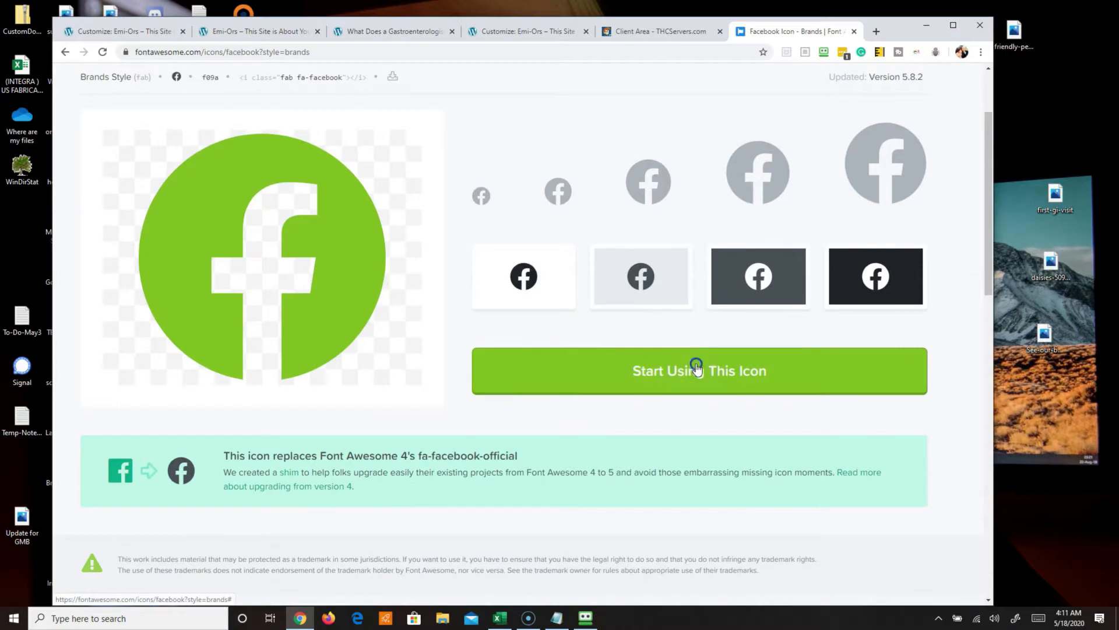
{"action": "left_click", "coordinate": [696, 365]}
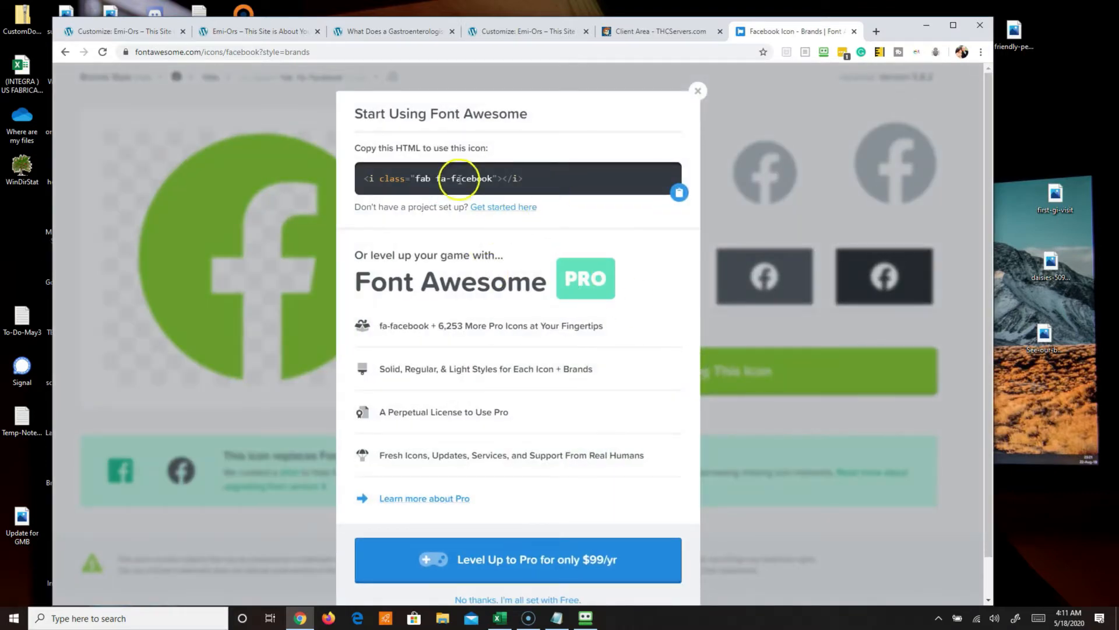
{"action": "left_click_drag", "start_coordinate": [525, 178], "coordinate": [310, 178]}
{"action": "left_click", "coordinate": [310, 177]}
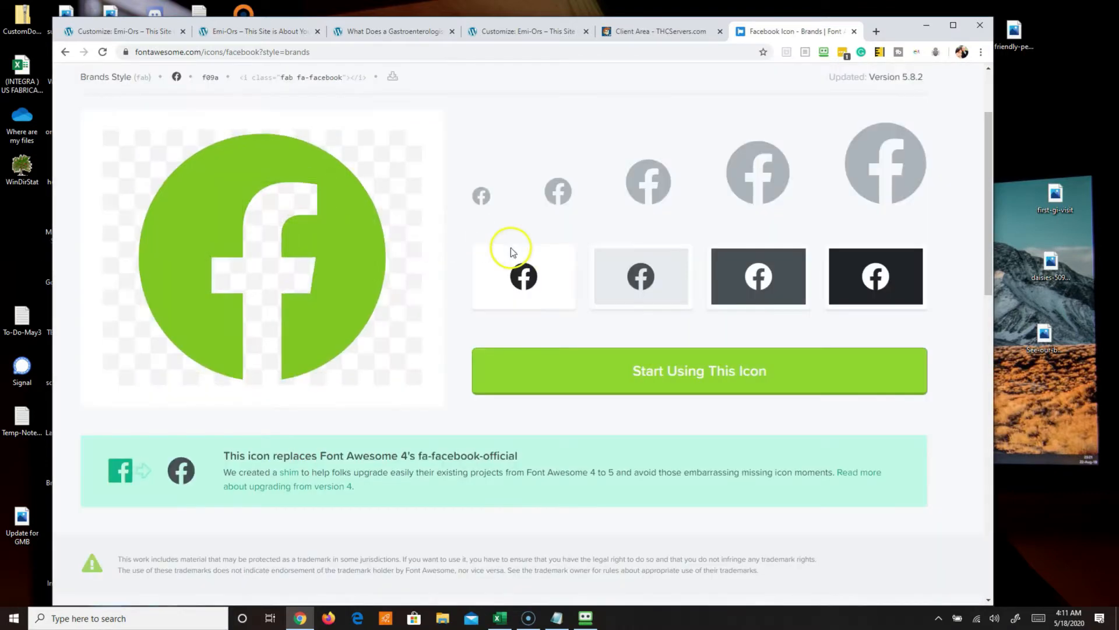
{"action": "left_click", "coordinate": [676, 375]}
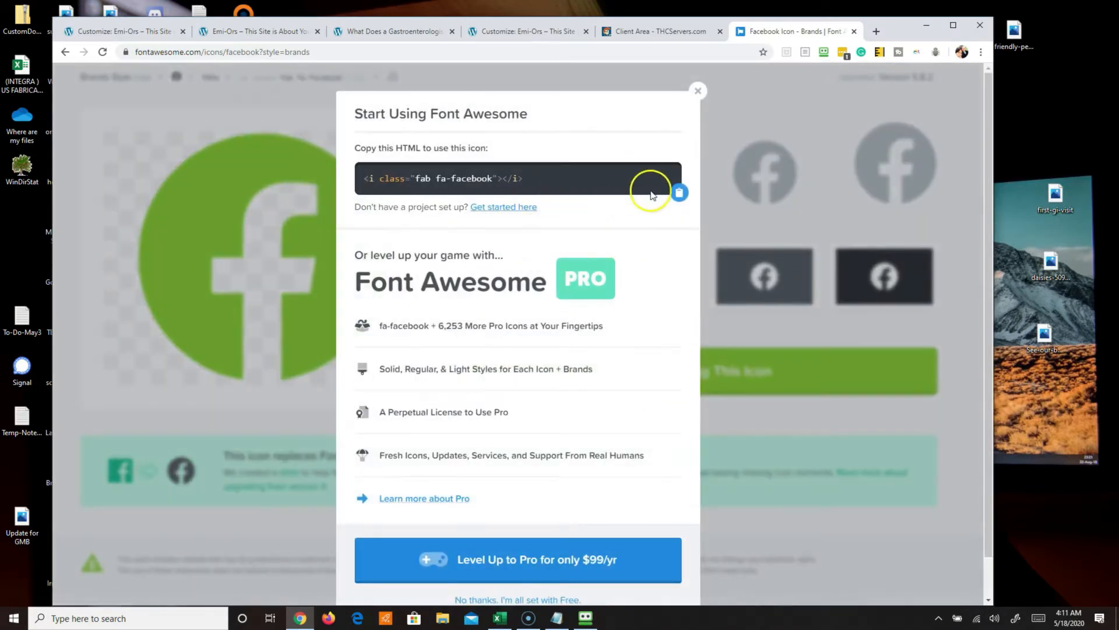
{"action": "left_click", "coordinate": [677, 193]}
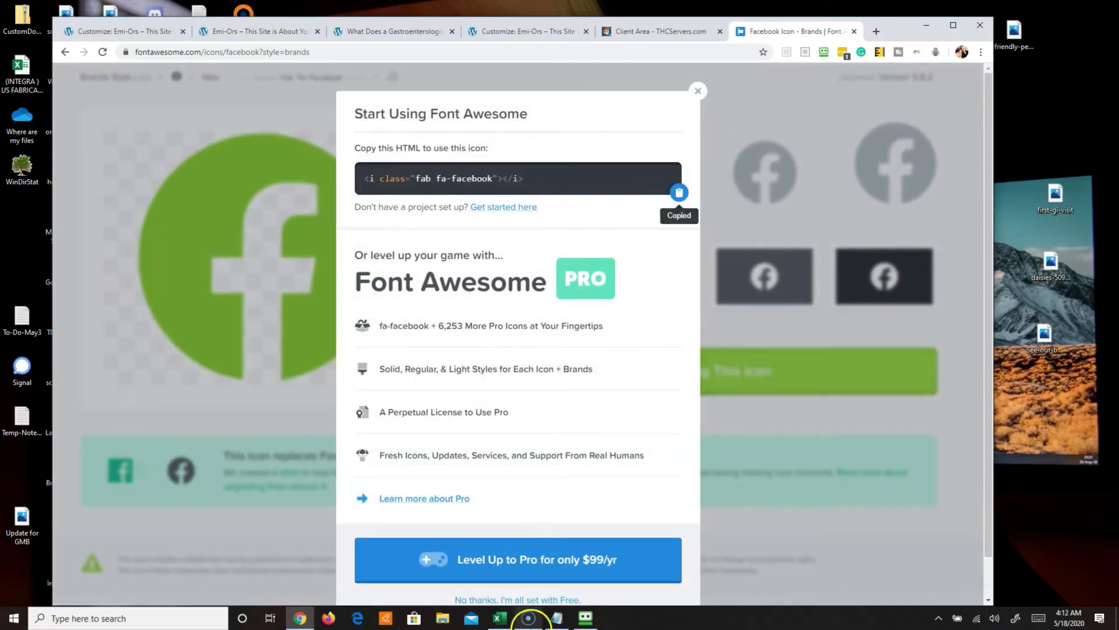
Paste the icon's HTML into the untitled Notepad file with two blank lines above it, then minimize Notepad and close the icon code popup
{"action": "left_click", "coordinate": [558, 619]}
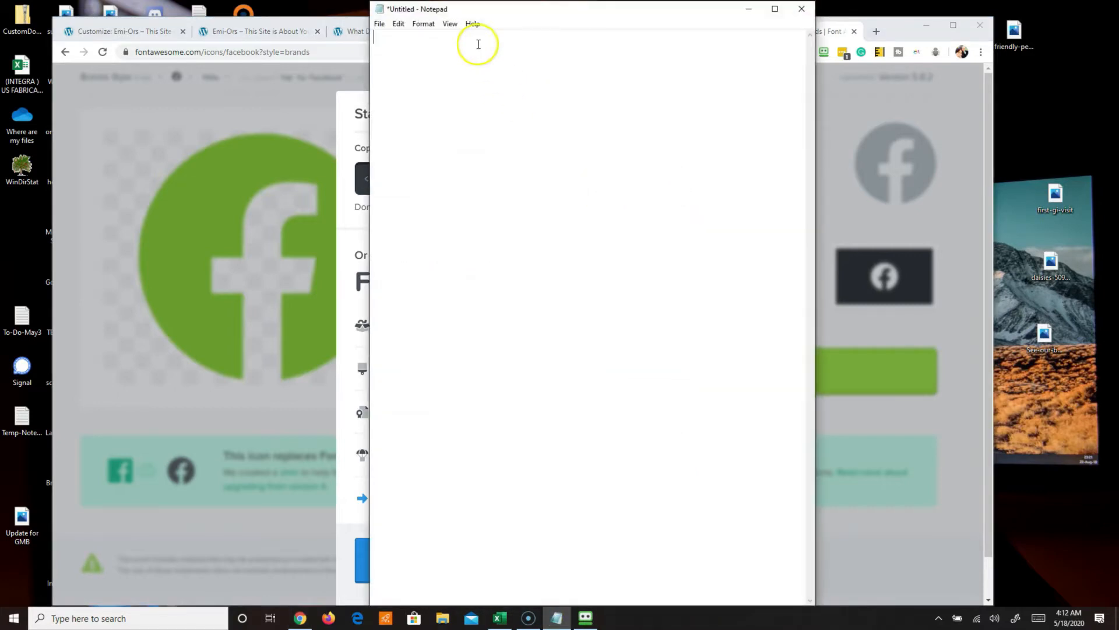
{"action": "key", "text": "ctrl+v"}
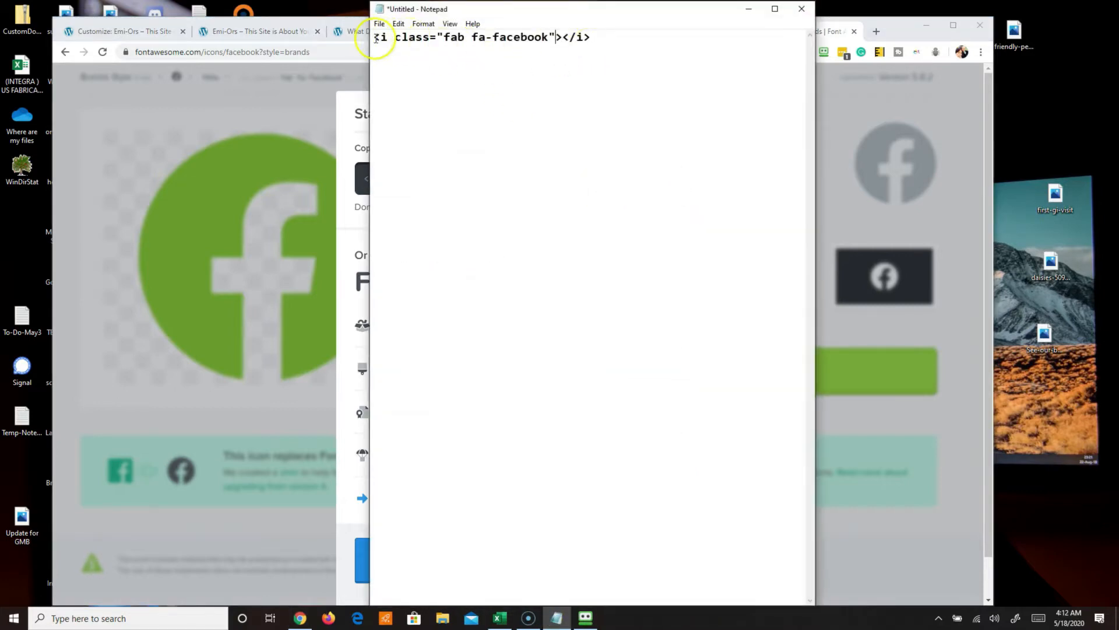
{"action": "key", "text": "Return"}
{"action": "key", "text": "Return"}
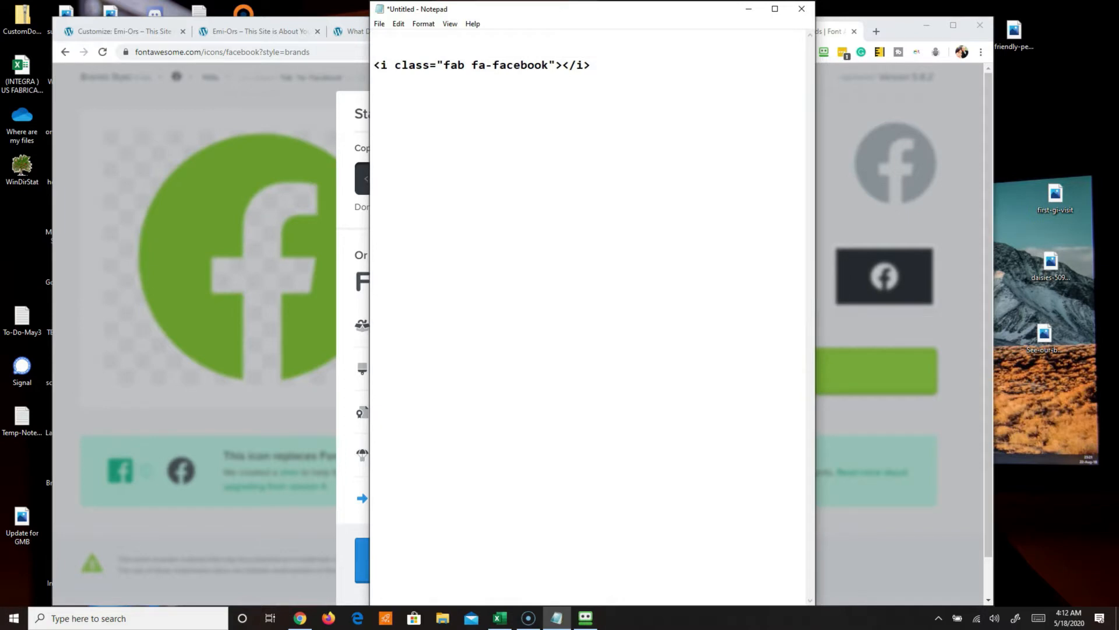
{"action": "left_click", "coordinate": [749, 9]}
{"action": "left_click", "coordinate": [699, 92]}
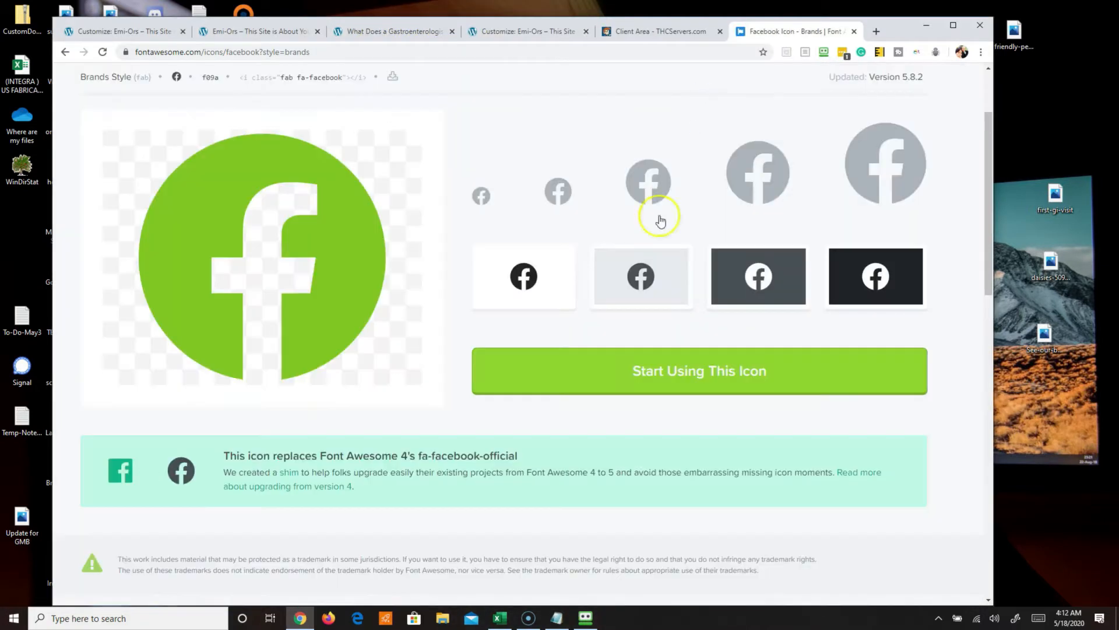
Open the existing kit from the Font Awesome account's Kits and copy its kit code
{"action": "scroll", "coordinate": [734, 264], "scroll_direction": "up", "scroll_amount": 2}
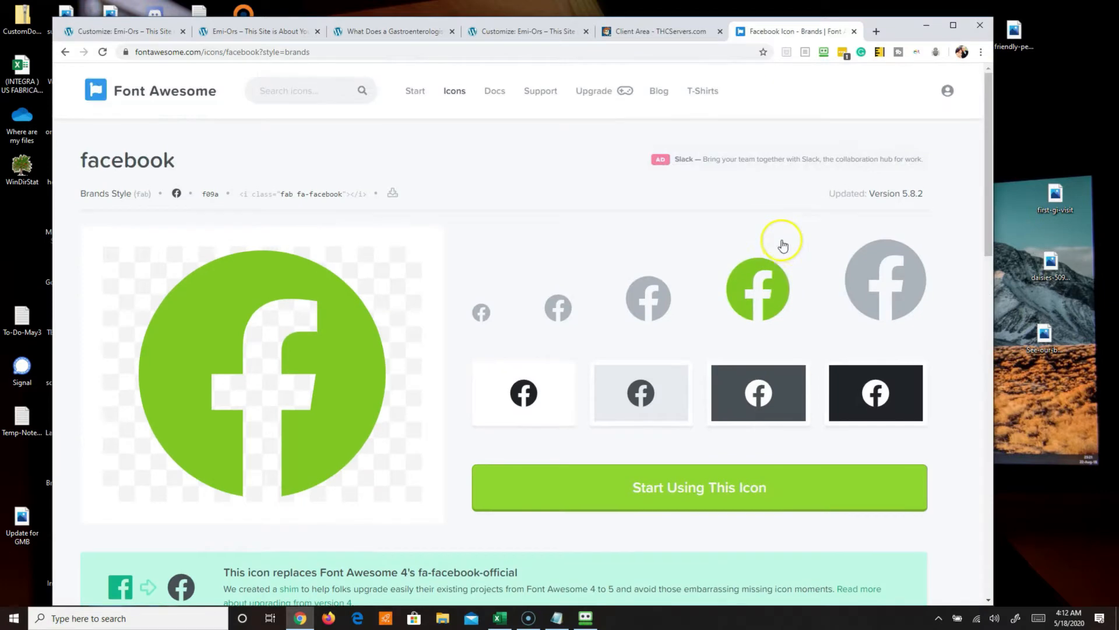
{"action": "left_click", "coordinate": [419, 92]}
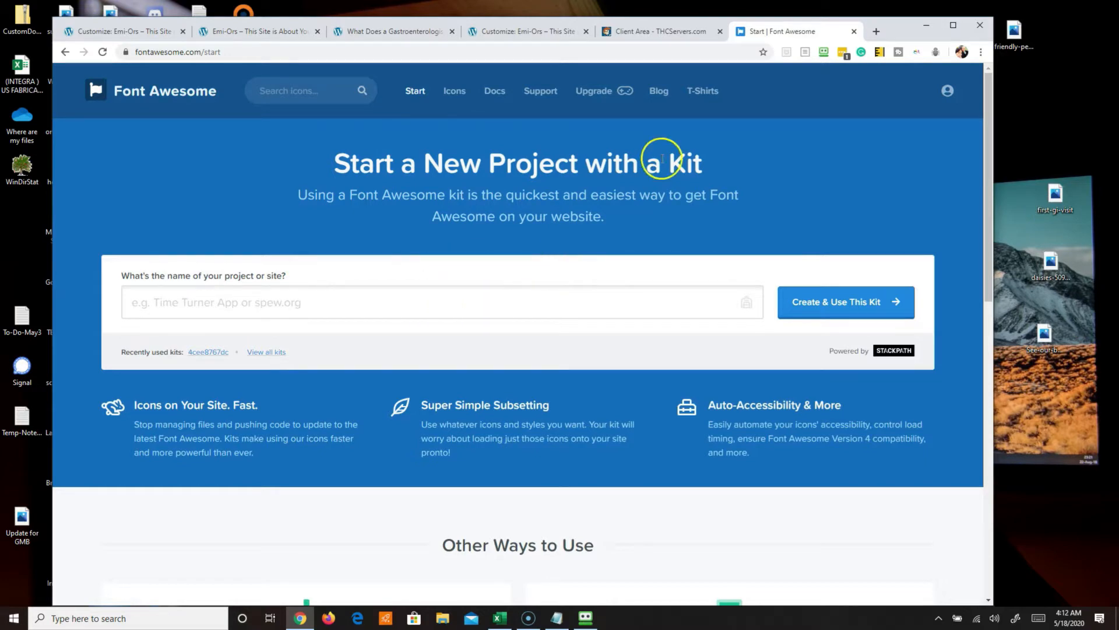
{"action": "left_click", "coordinate": [946, 92]}
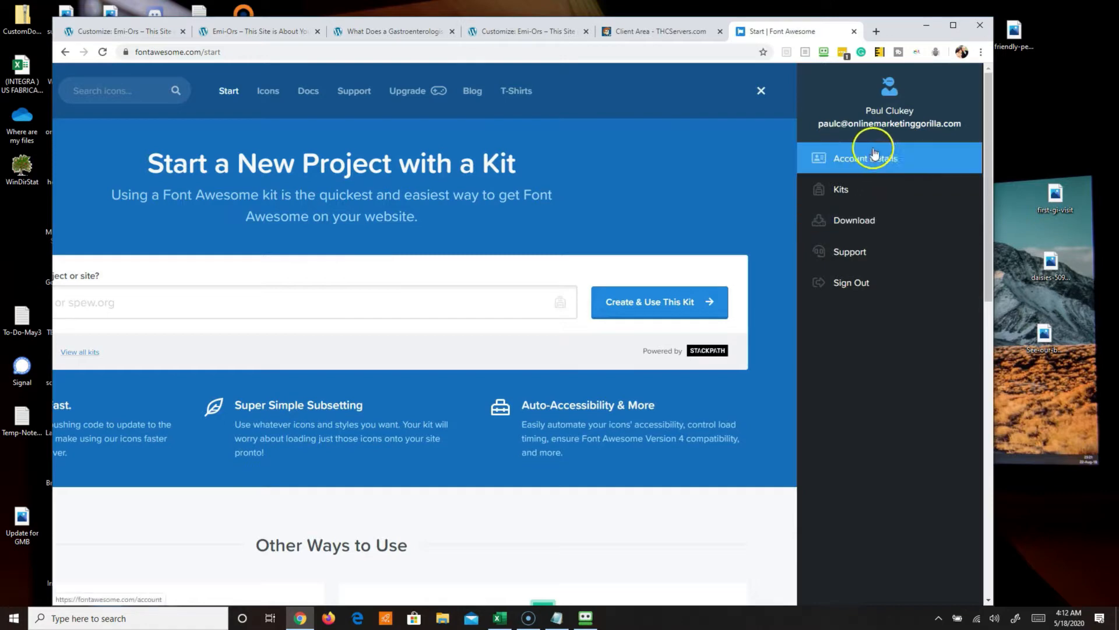
{"action": "left_click", "coordinate": [851, 190]}
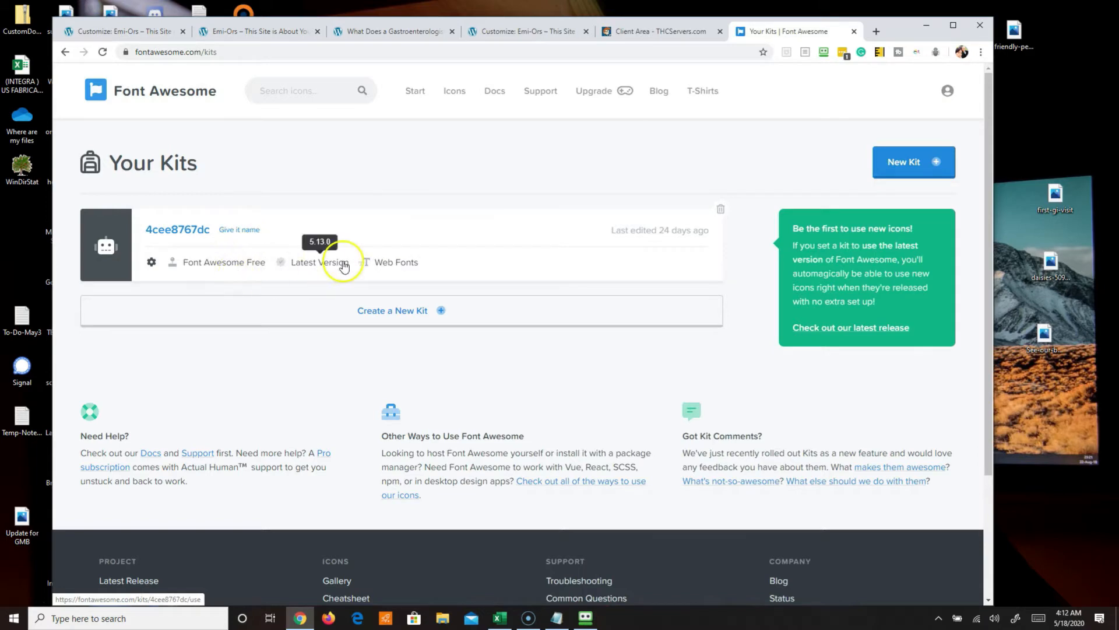
{"action": "left_click", "coordinate": [185, 233]}
{"action": "left_click", "coordinate": [83, 207]}
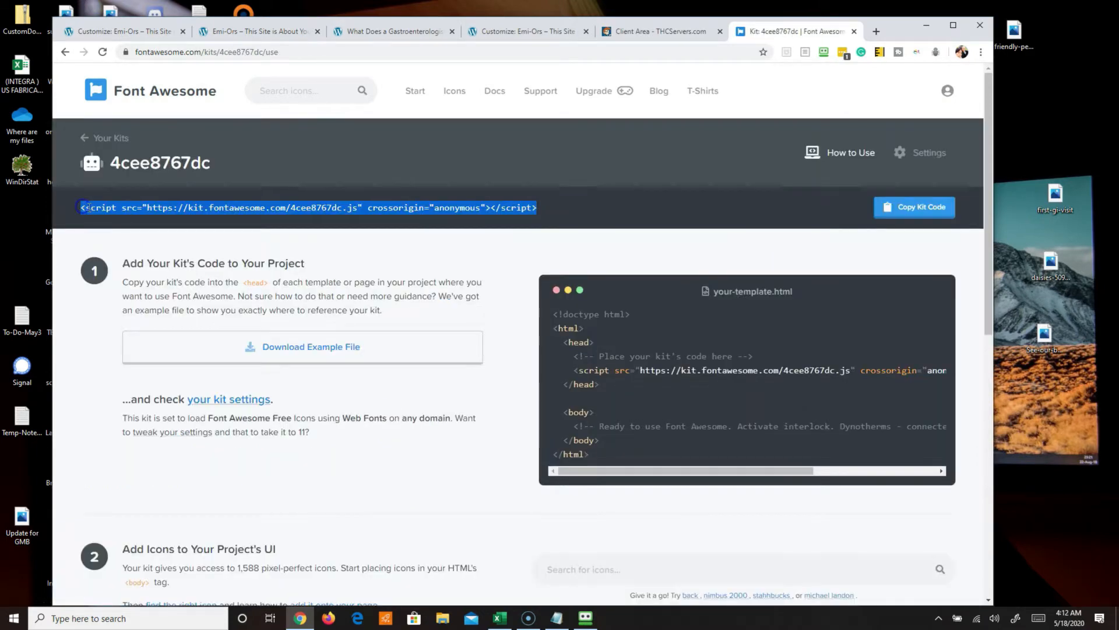
{"action": "left_click", "coordinate": [926, 207]}
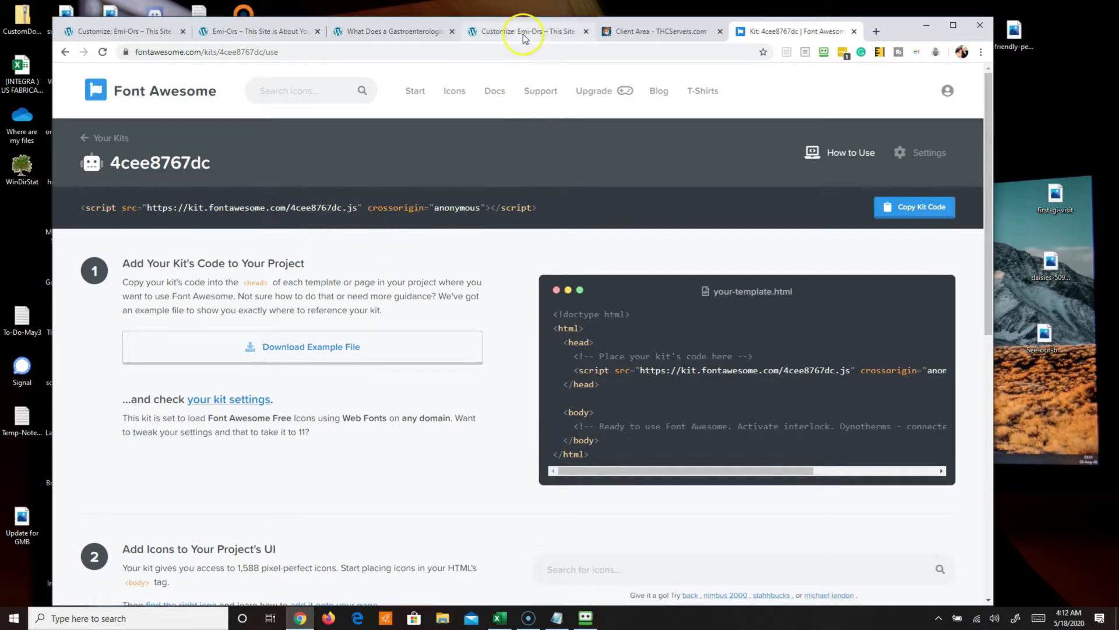
Switch to the Emi-Ors website and open its WordPress dashboard
{"action": "left_click", "coordinate": [231, 37]}
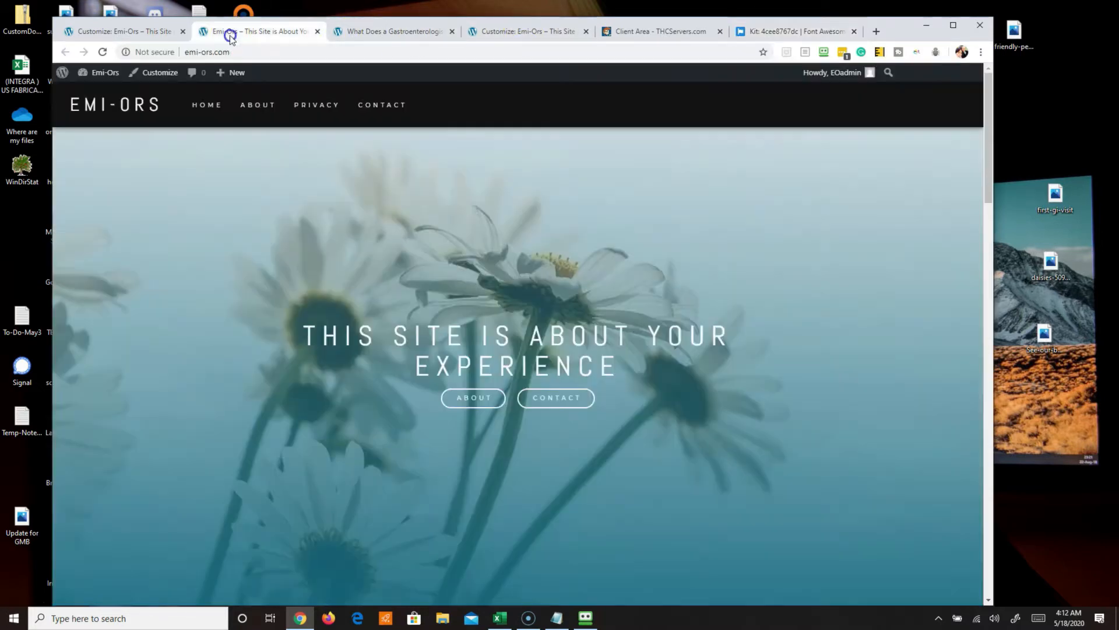
{"action": "left_click", "coordinate": [134, 34]}
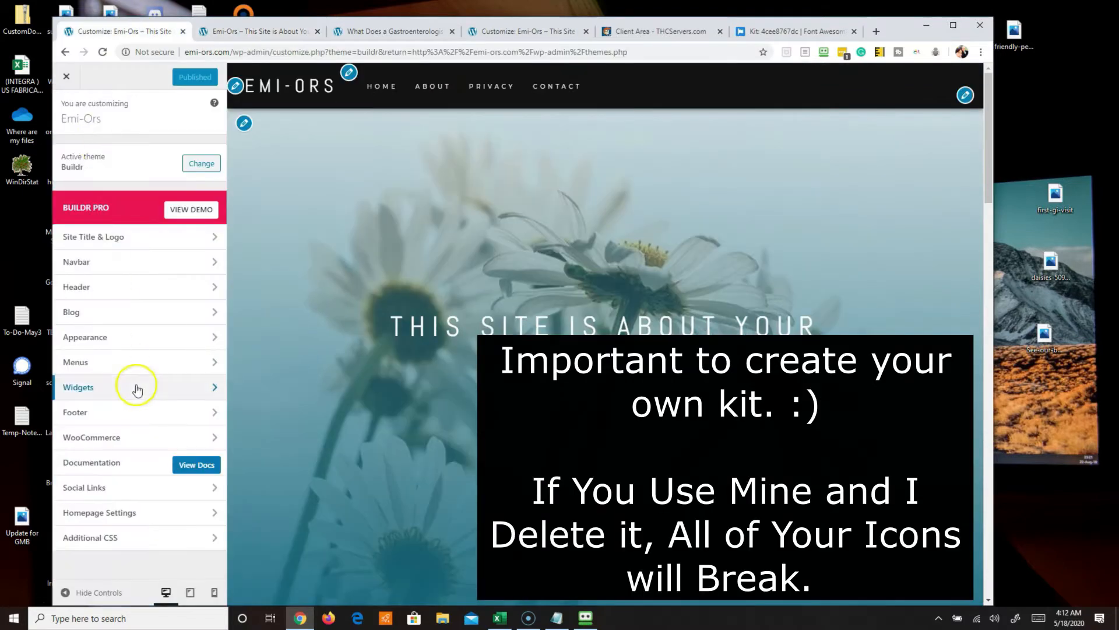
{"action": "key", "text": "ctrl+Tab"}
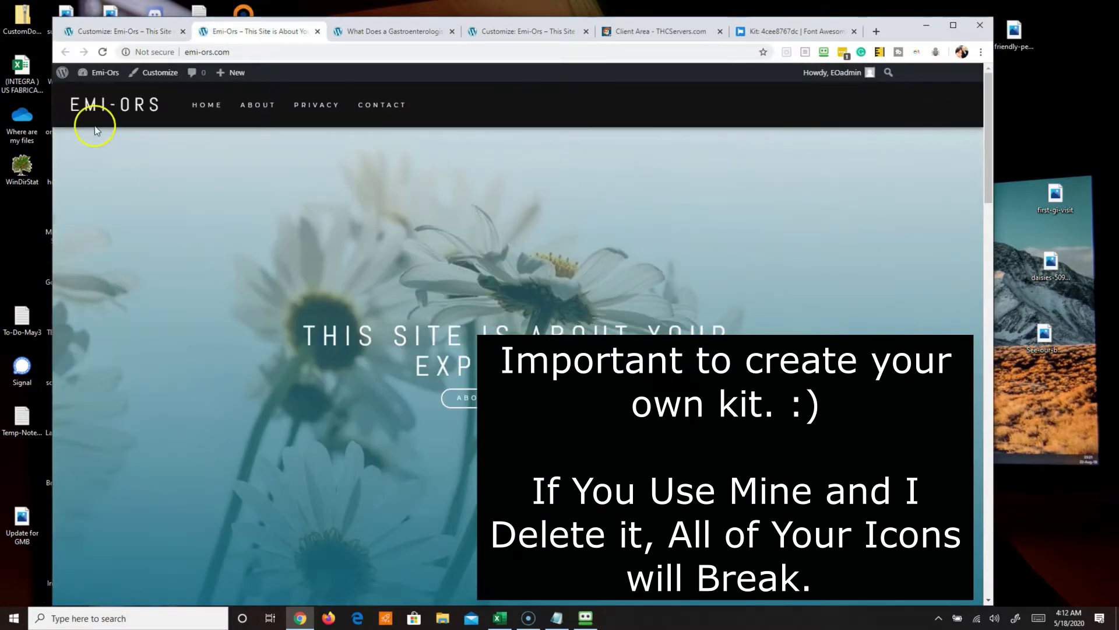
{"action": "left_click", "coordinate": [94, 75]}
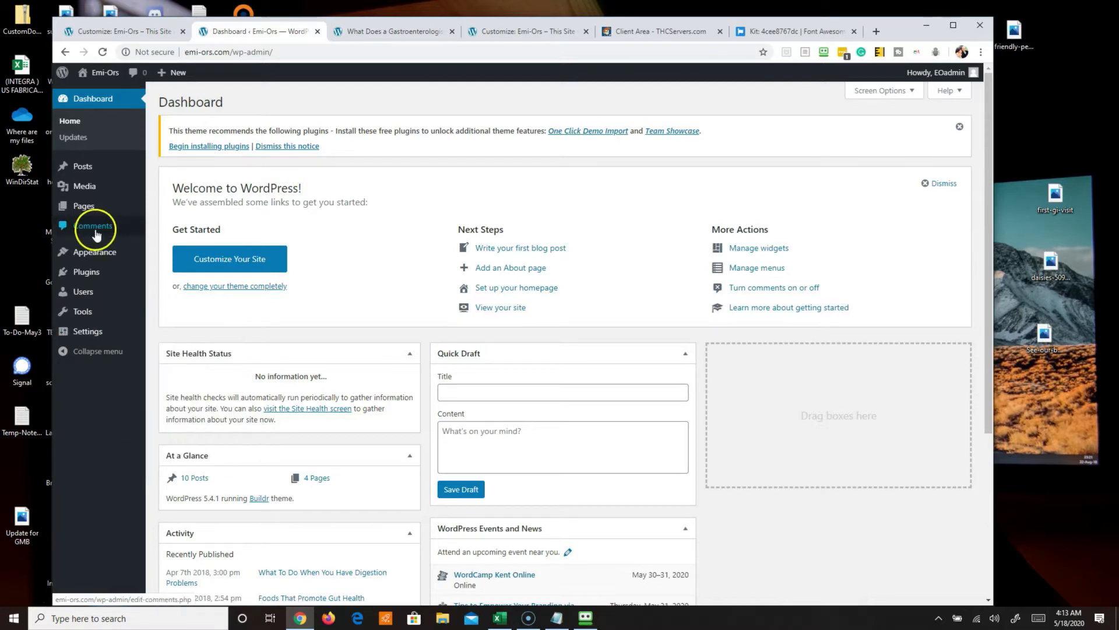
Search for "insert headers" among the plugins that can be added, then open the Insert Headers and Footers settings
{"action": "mouse_move", "coordinate": [91, 283]}
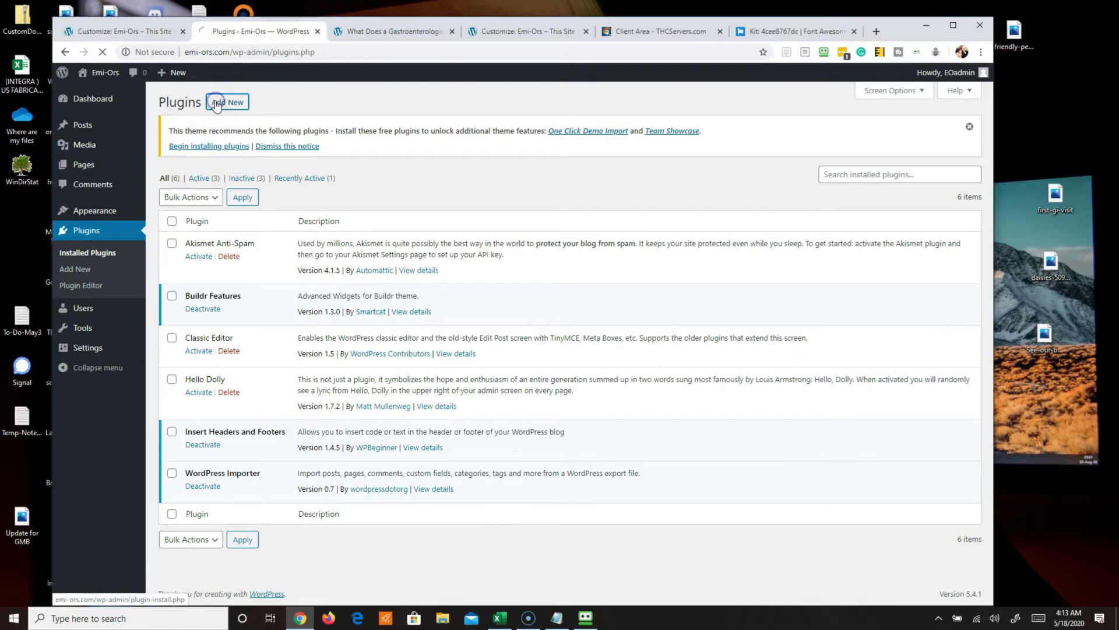
{"action": "left_click", "coordinate": [883, 184]}
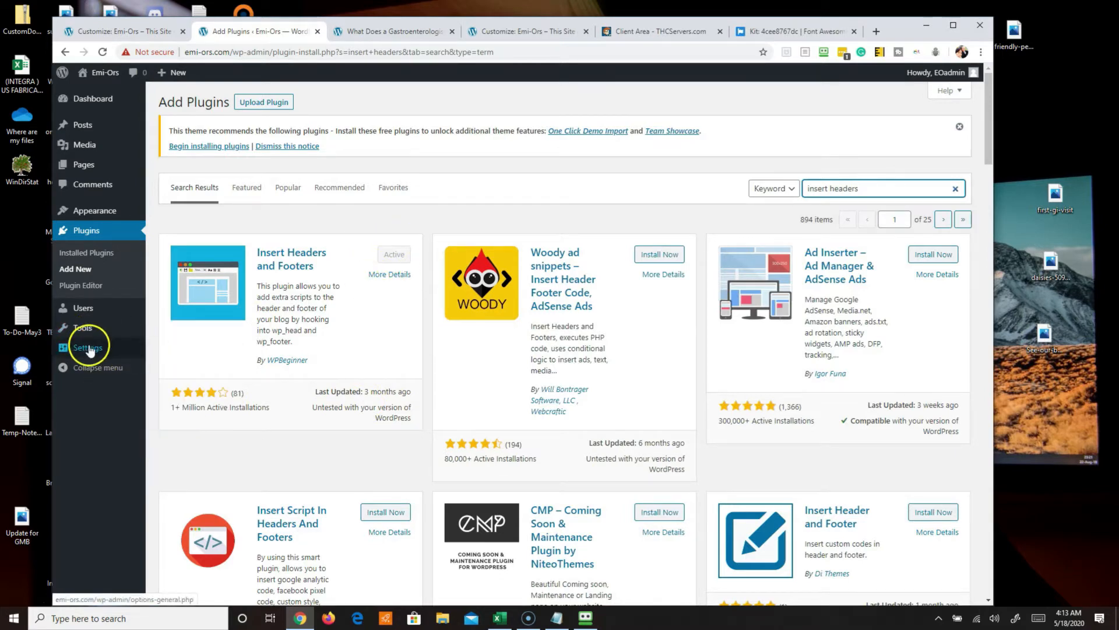
{"action": "mouse_move", "coordinate": [91, 349]}
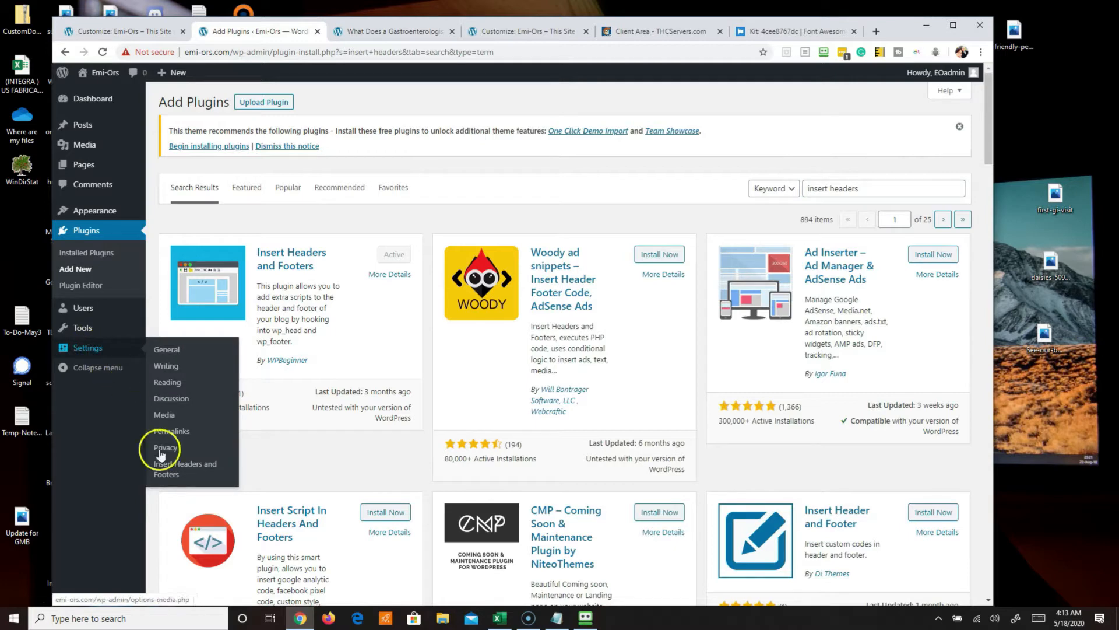
{"action": "left_click", "coordinate": [170, 470]}
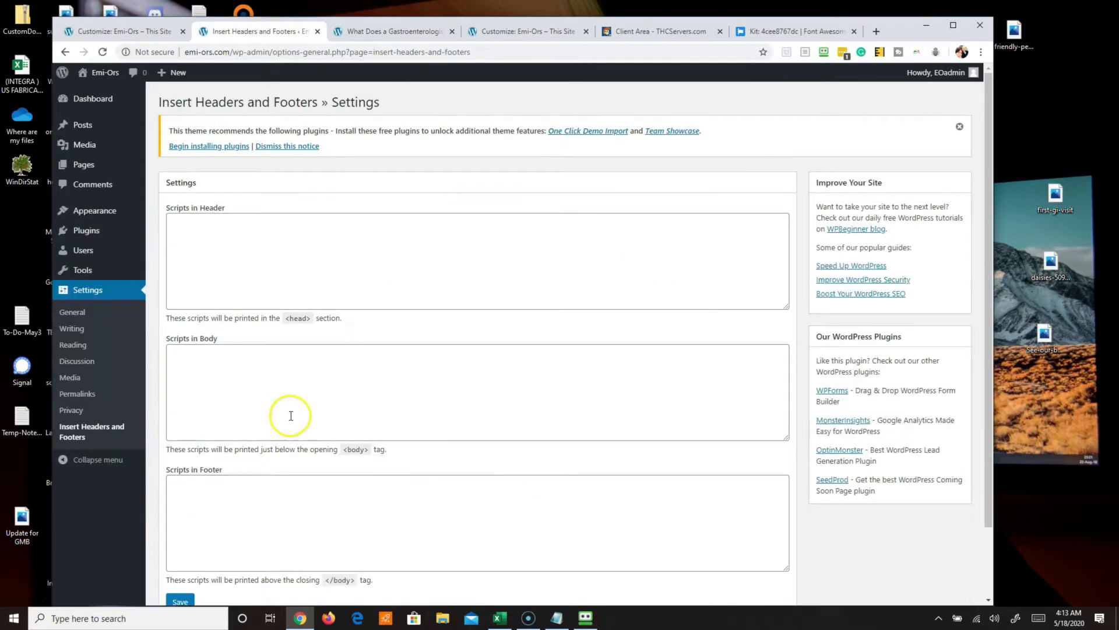
Paste the Font Awesome kit code into the header scripts of Insert Headers and Footers and save the settings
{"action": "left_click", "coordinate": [224, 228]}
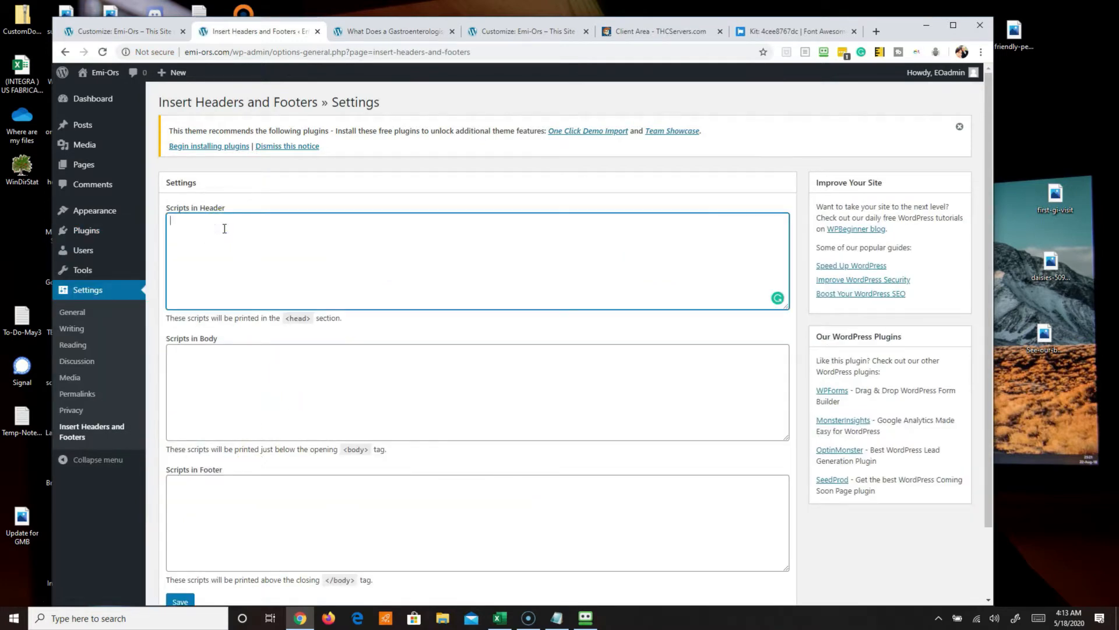
{"action": "key", "text": "ctrl+v"}
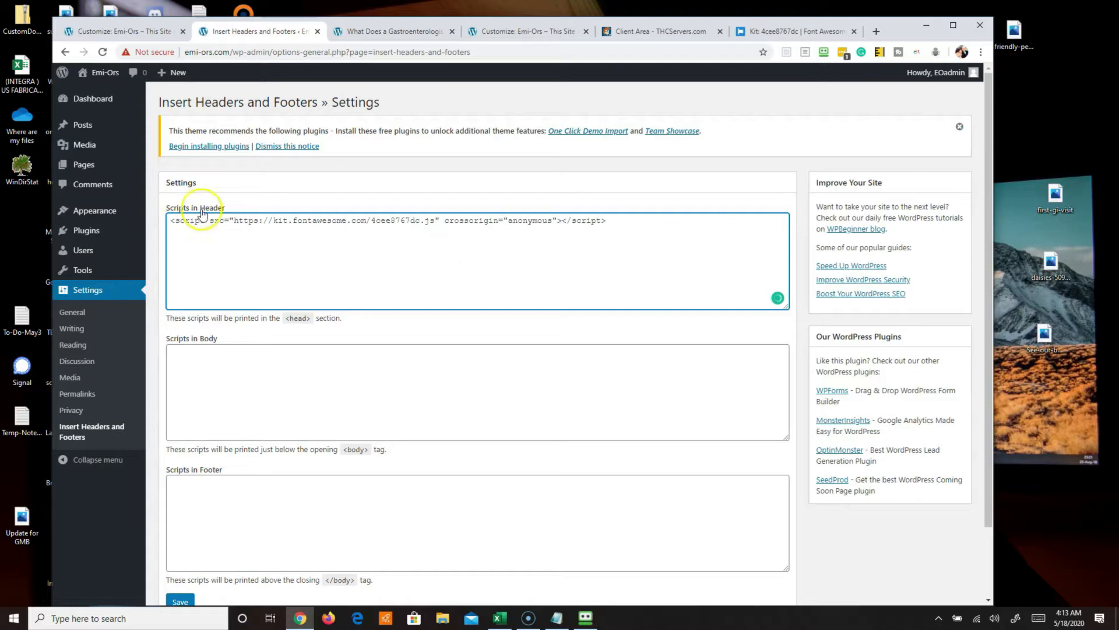
{"action": "scroll", "coordinate": [282, 349], "scroll_direction": "down", "scroll_amount": 2}
{"action": "left_click", "coordinate": [180, 520]}
{"action": "scroll", "coordinate": [667, 270], "scroll_direction": "down", "scroll_amount": 3}
{"action": "scroll", "coordinate": [535, 354], "scroll_direction": "up", "scroll_amount": 3}
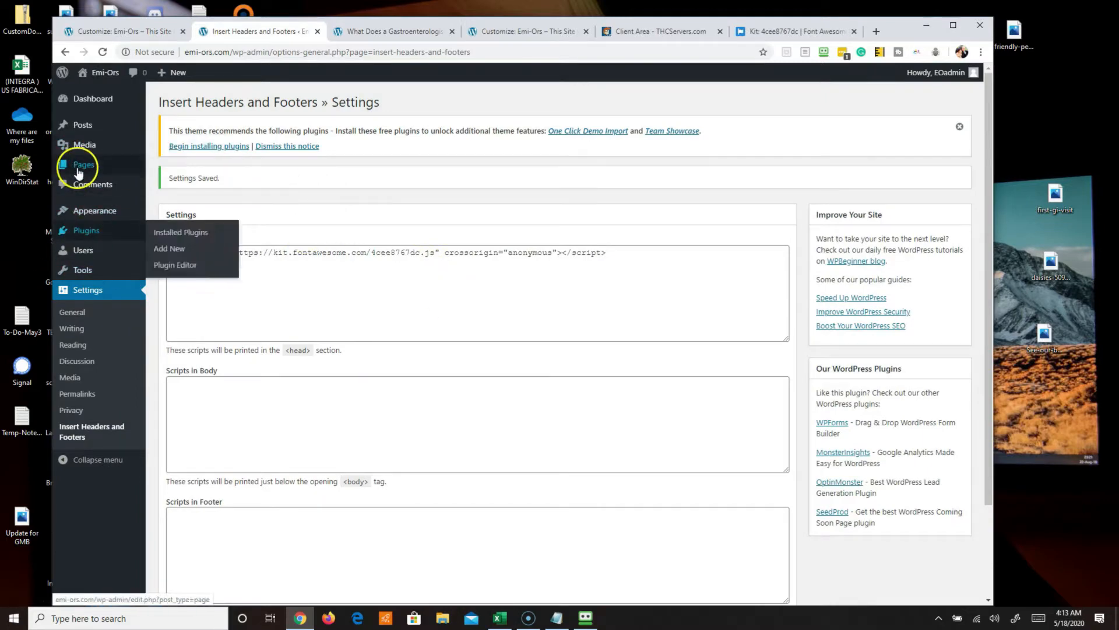
Open the post "What To Do When You Have Digestion Problems" for editing and go to the text above the photo
{"action": "mouse_move", "coordinate": [86, 131]}
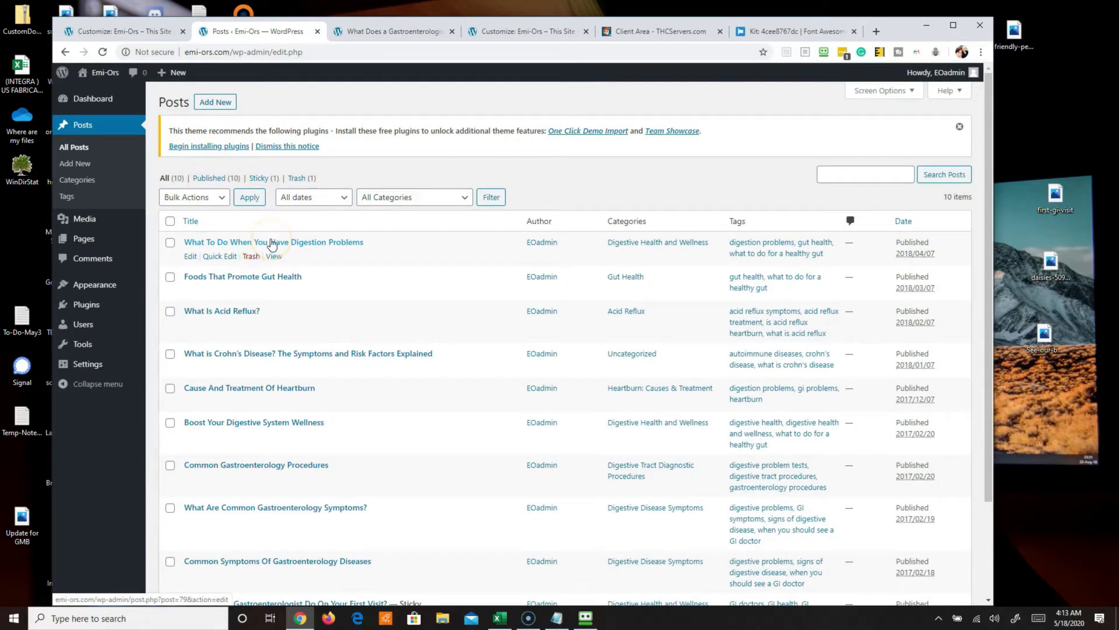
{"action": "left_click", "coordinate": [271, 243]}
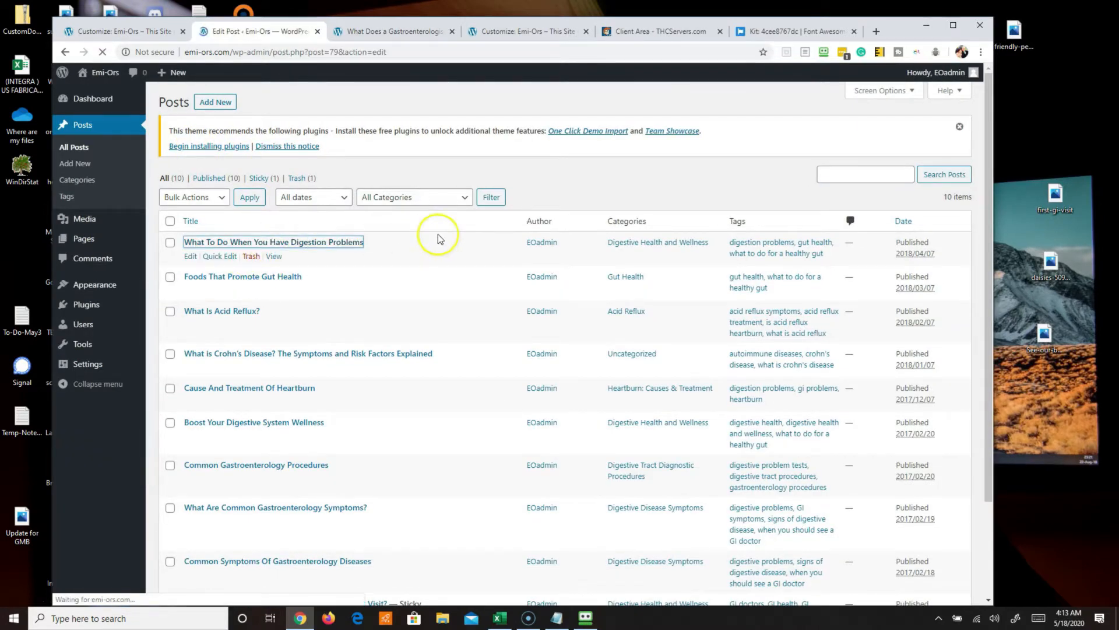
{"action": "scroll", "coordinate": [467, 343], "scroll_direction": "down", "scroll_amount": 12}
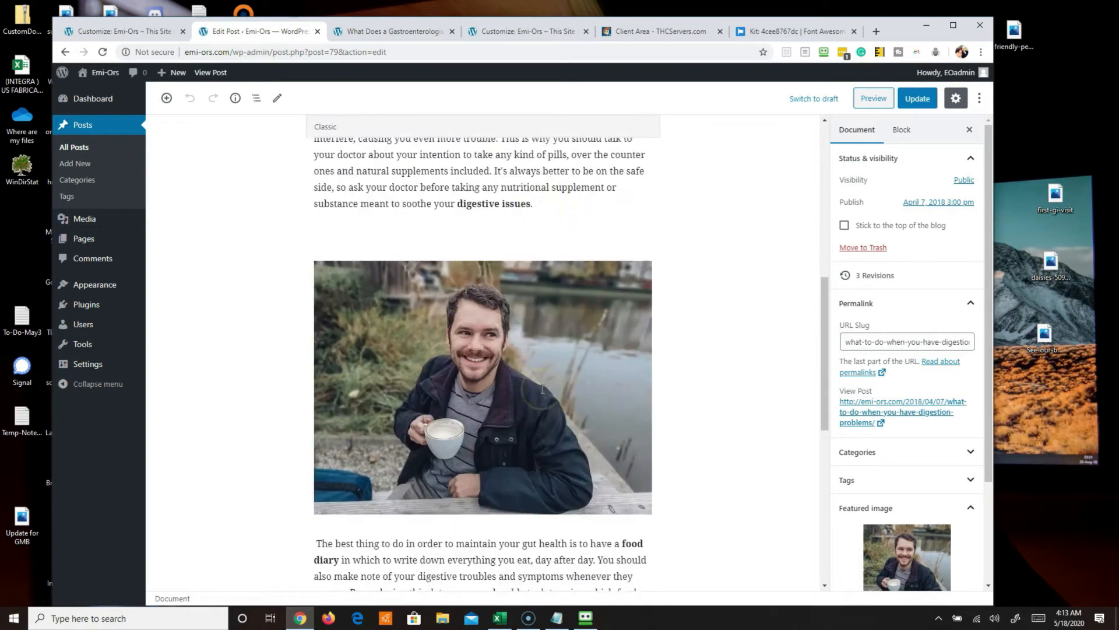
{"action": "scroll", "coordinate": [543, 389], "scroll_direction": "up", "scroll_amount": 4}
{"action": "left_click", "coordinate": [557, 327]}
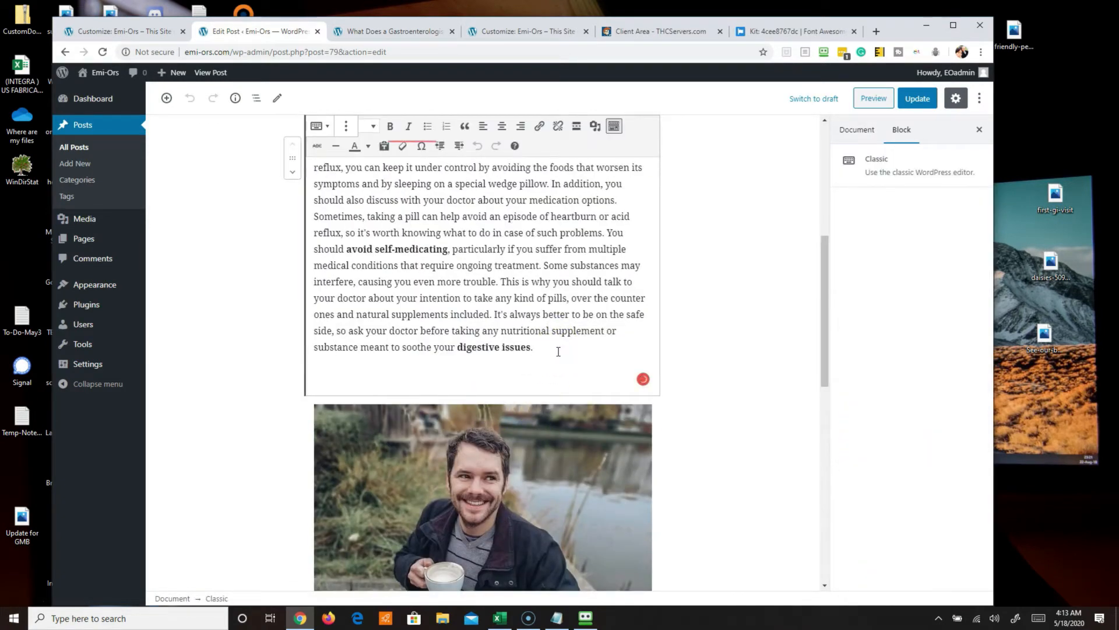
{"action": "key", "text": "Return"}
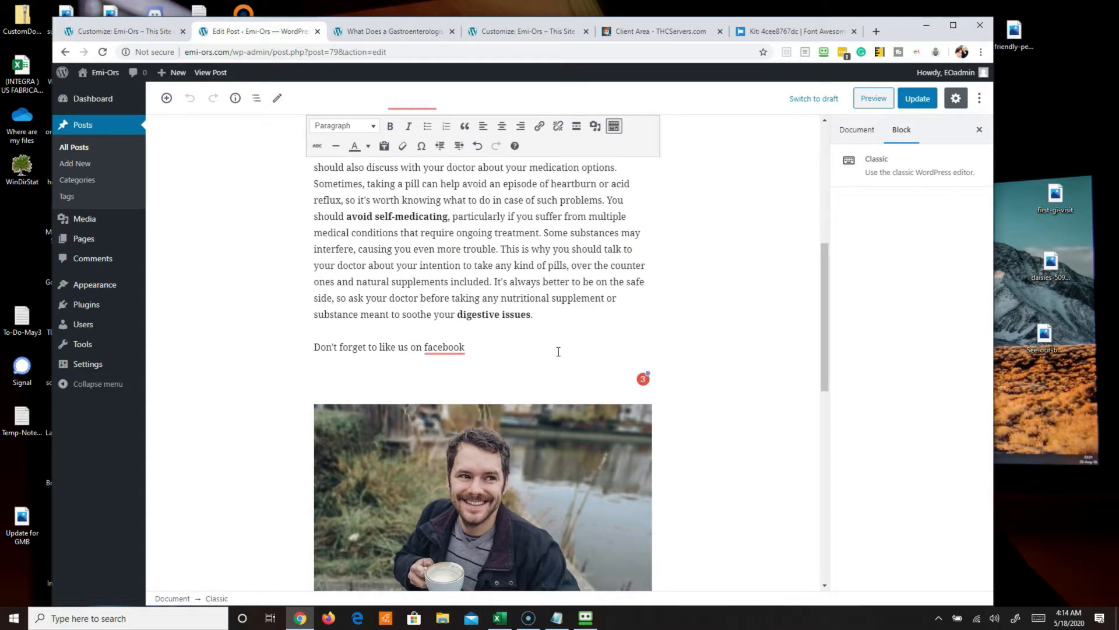
{"action": "left_click_drag", "start_coordinate": [497, 348], "coordinate": [368, 351]}
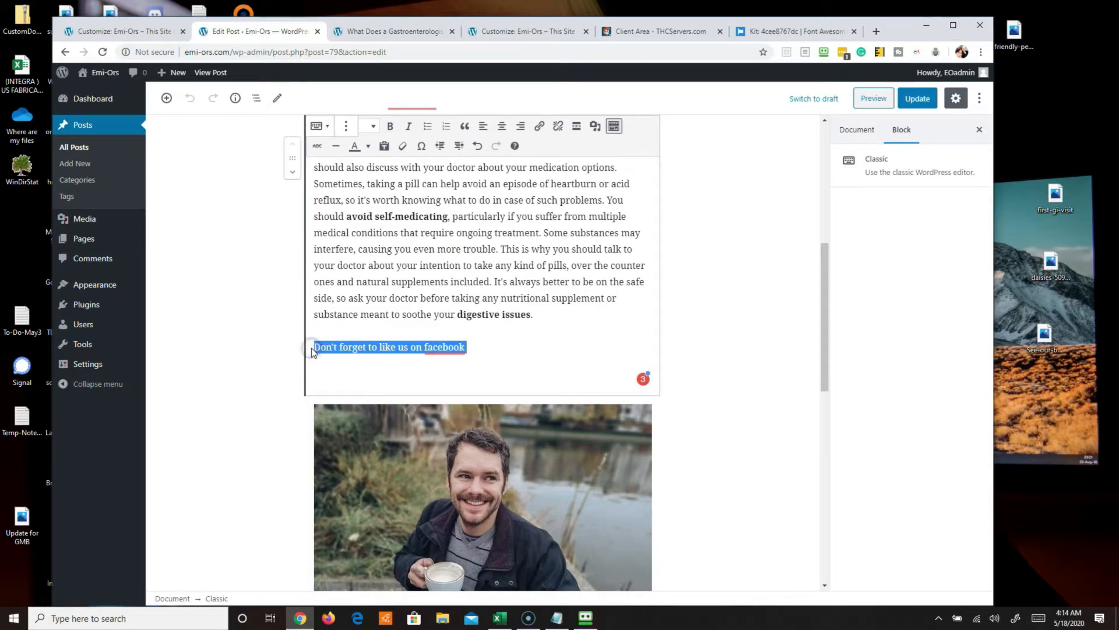
{"action": "key", "text": "BackSpace"}
{"action": "left_click", "coordinate": [256, 330]}
Insert a Custom HTML block above the photo containing the text "Don't forget to like us on Facebook"
{"action": "scroll", "coordinate": [295, 300], "scroll_direction": "down", "scroll_amount": 2}
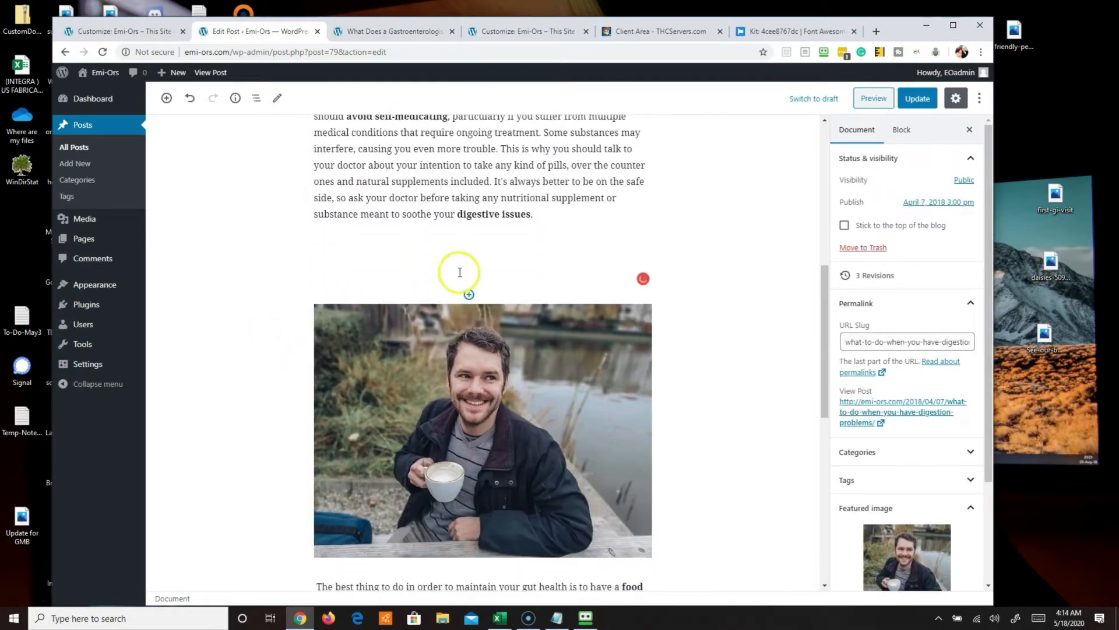
{"action": "left_click", "coordinate": [468, 294]}
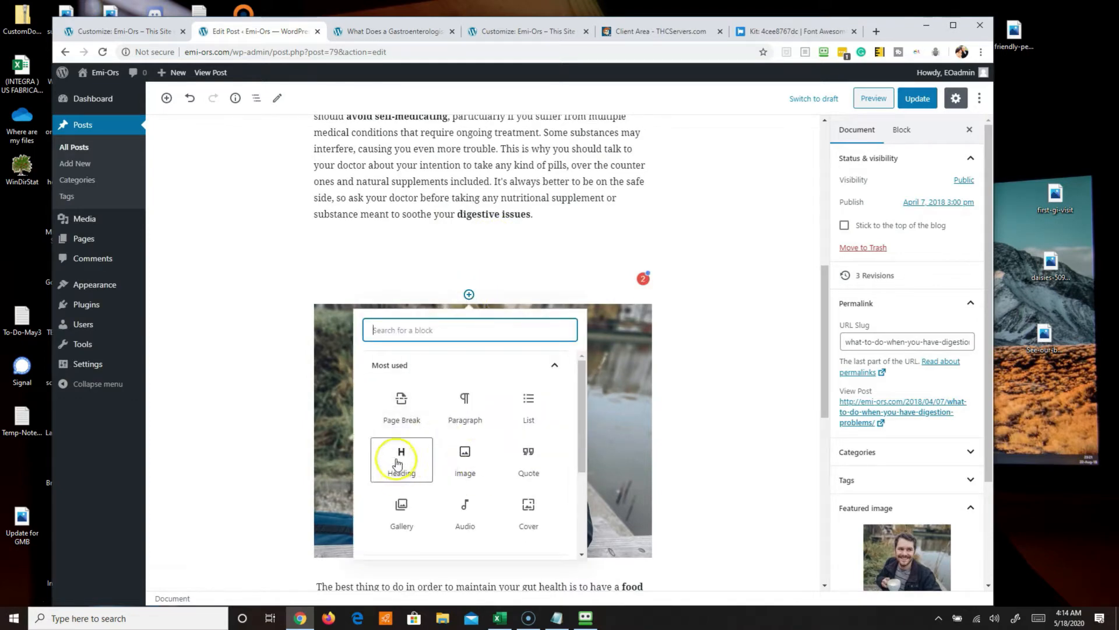
{"action": "scroll", "coordinate": [513, 496], "scroll_direction": "down", "scroll_amount": 2}
{"action": "left_click", "coordinate": [508, 493]}
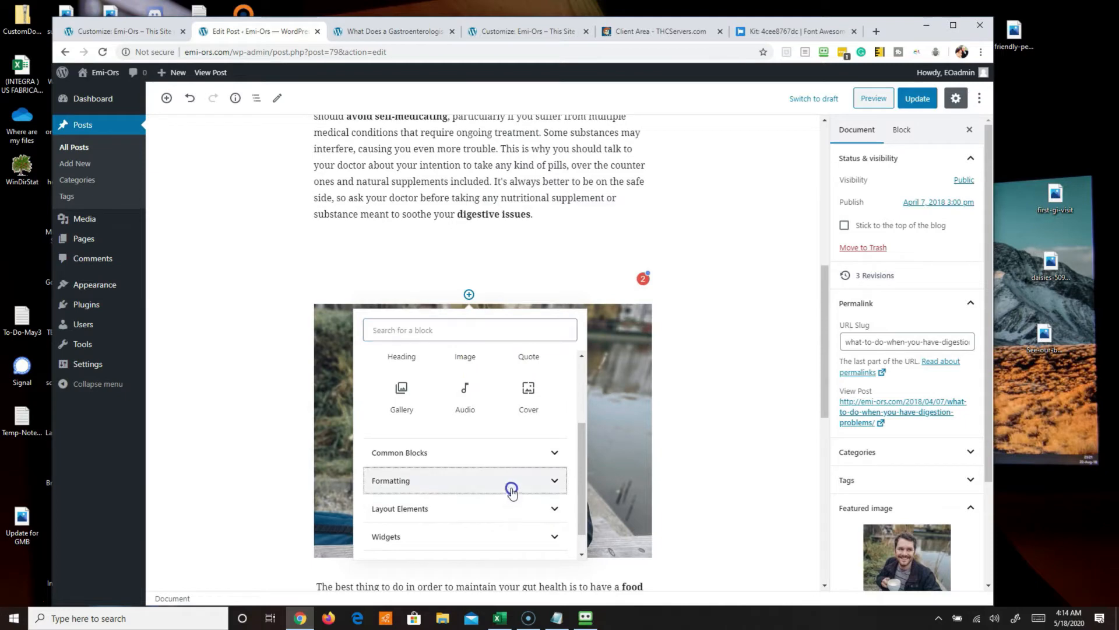
{"action": "left_click", "coordinate": [515, 490]}
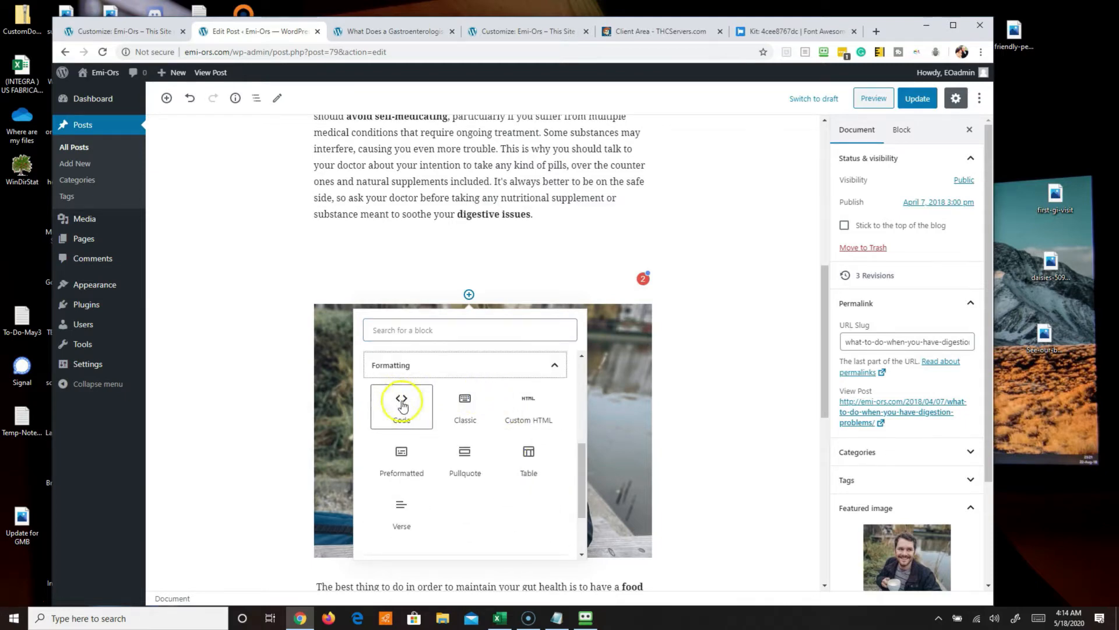
{"action": "left_click", "coordinate": [530, 404]}
{"action": "type", "text": "Don't forget to like us on facebook"}
{"action": "mouse_move", "coordinate": [487, 318]}
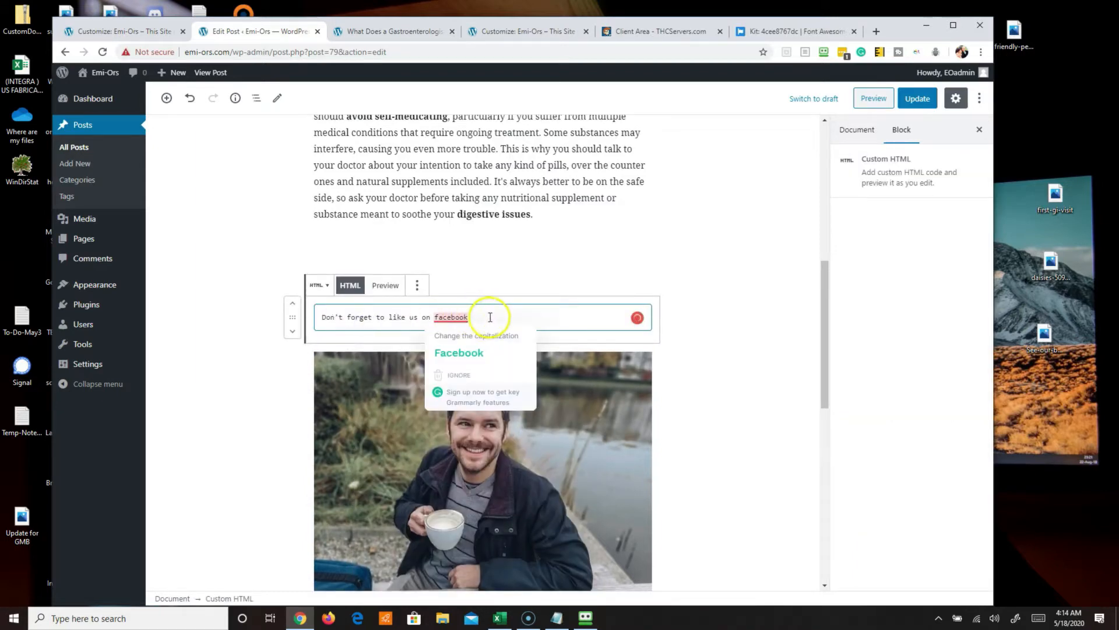
{"action": "left_click", "coordinate": [459, 351]}
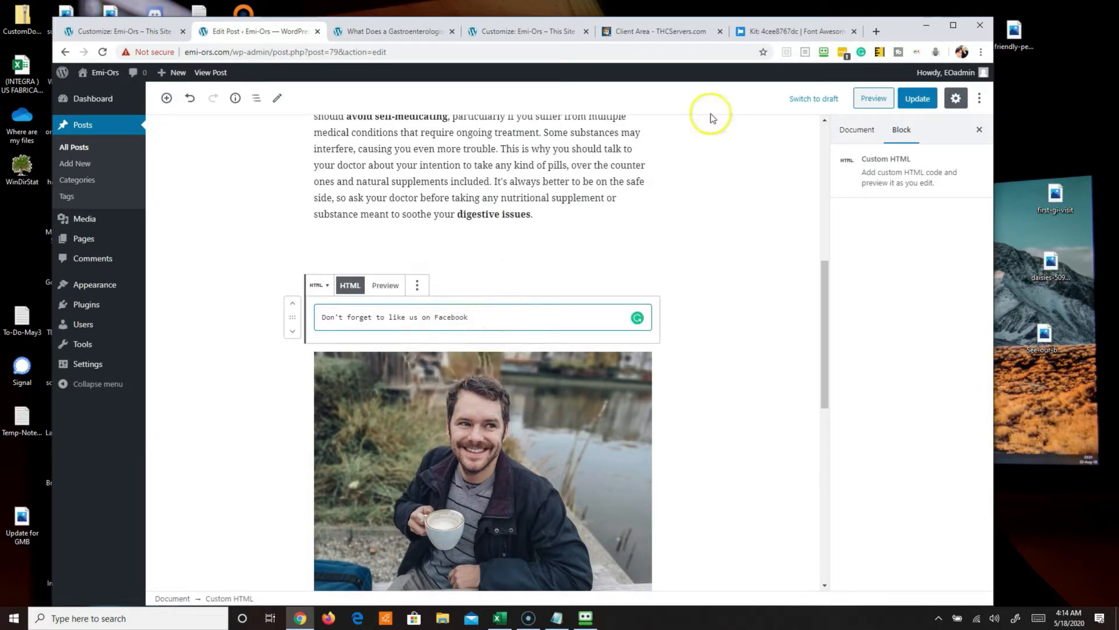
Switch to the Font Awesome site, search for "facebook", and copy the HTML of the facebook-square icon
{"action": "left_click", "coordinate": [752, 32]}
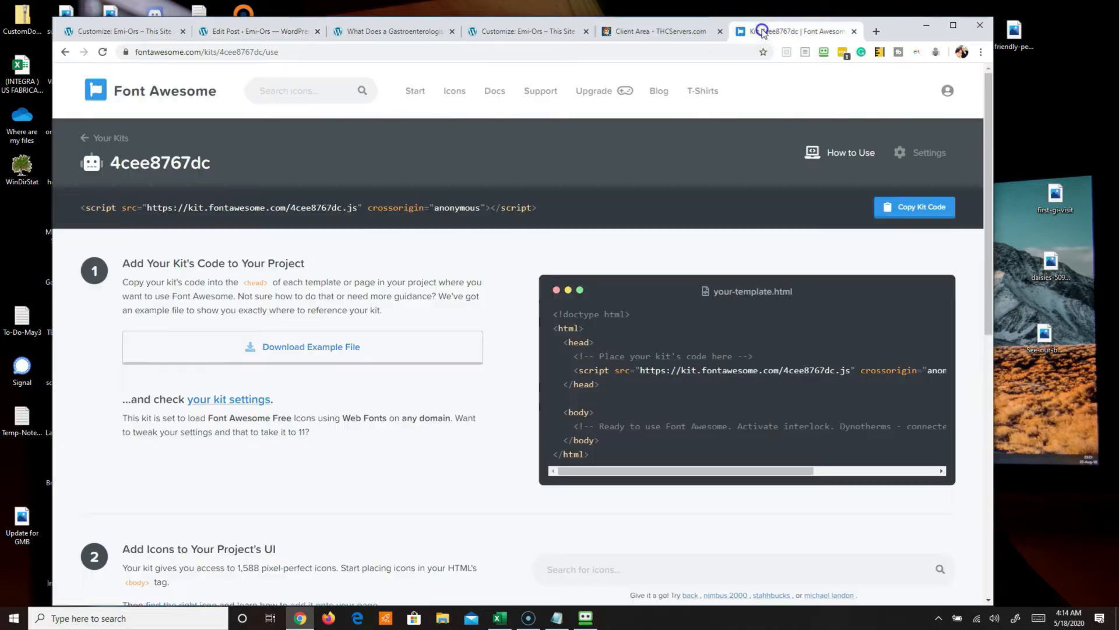
{"action": "left_click", "coordinate": [276, 89]}
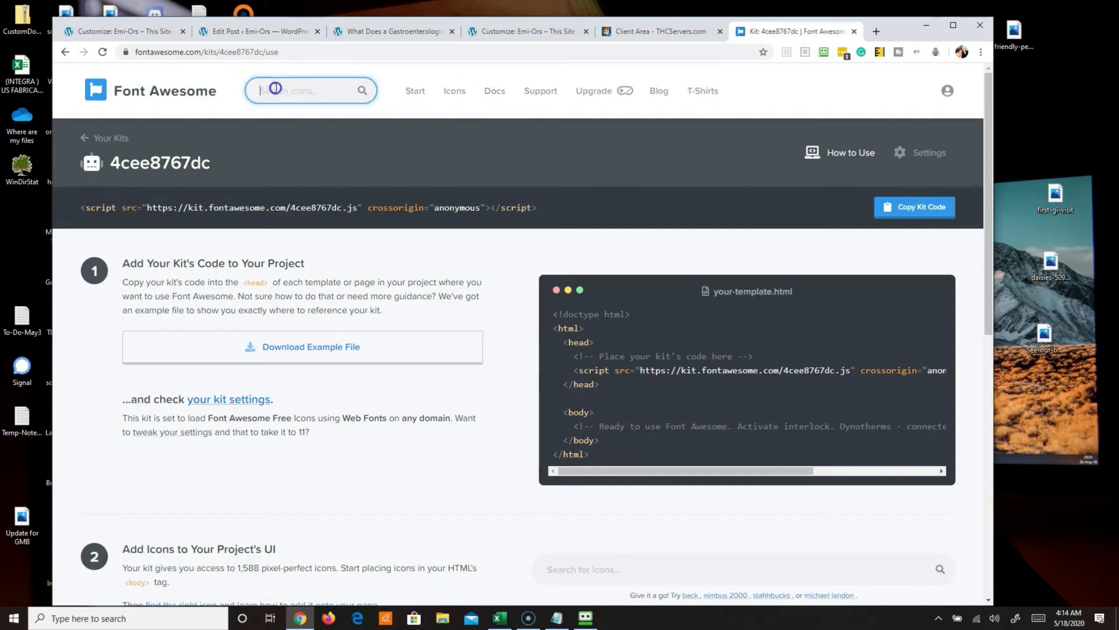
{"action": "type", "text": "ok"}
{"action": "key", "text": "Return"}
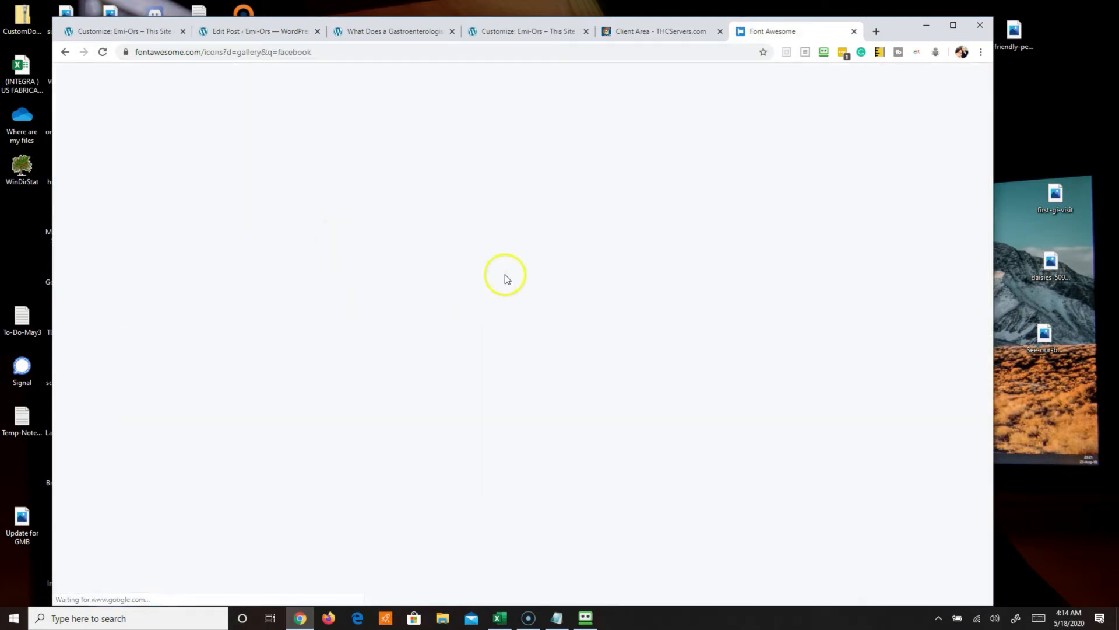
{"action": "left_click", "coordinate": [428, 303]}
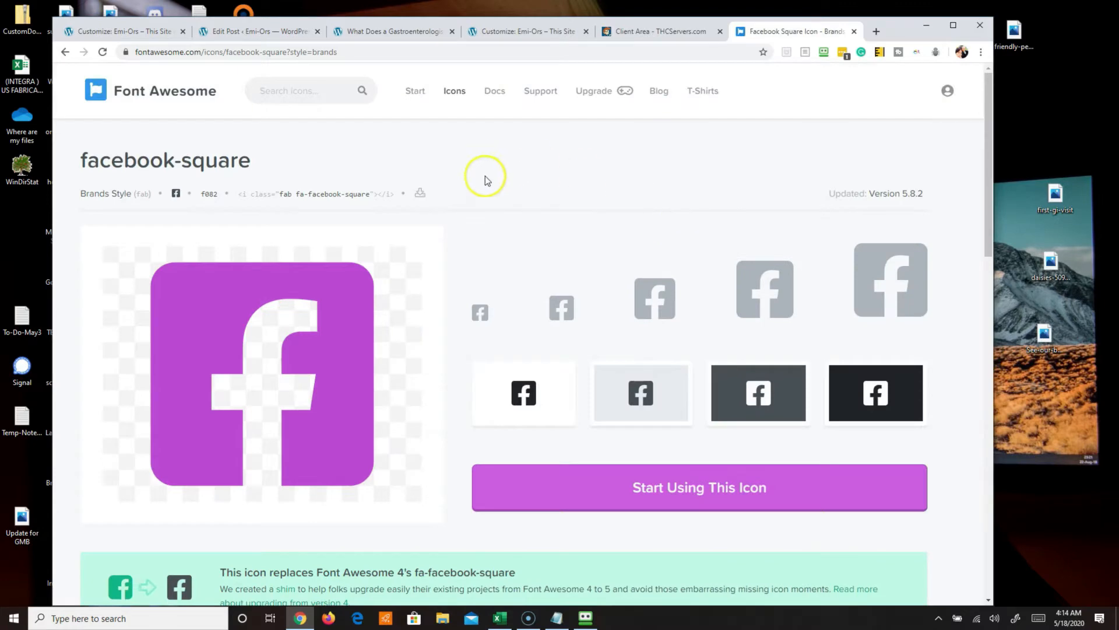
{"action": "left_click", "coordinate": [709, 487]}
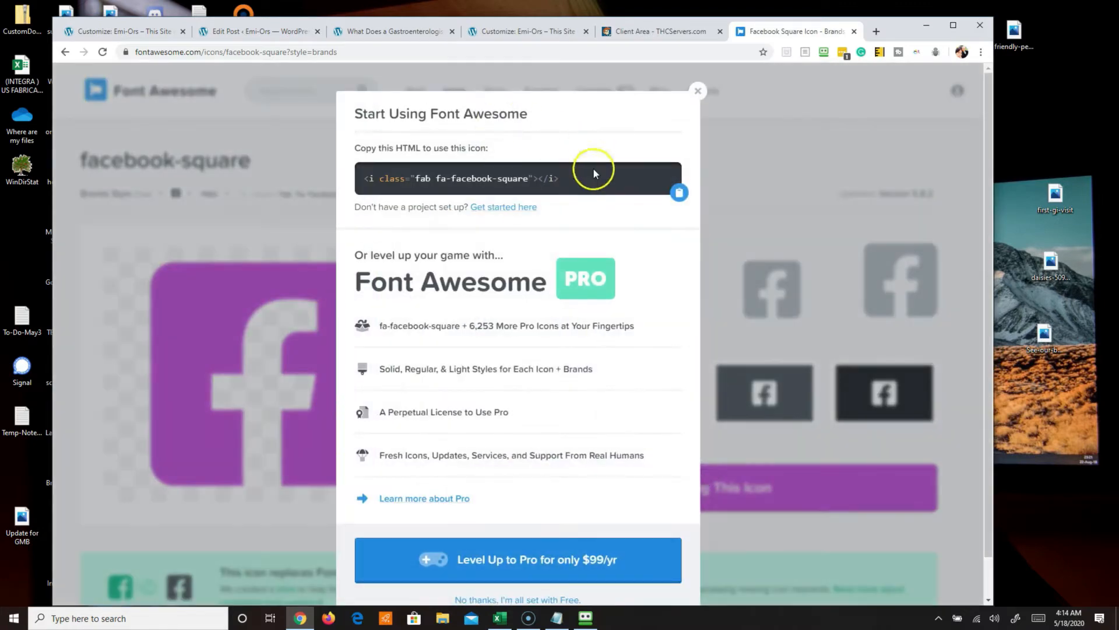
{"action": "left_click", "coordinate": [680, 193]}
Return to the post editor and paste the icon's HTML after "Facebook" in the Custom HTML block
{"action": "left_click", "coordinate": [657, 31]}
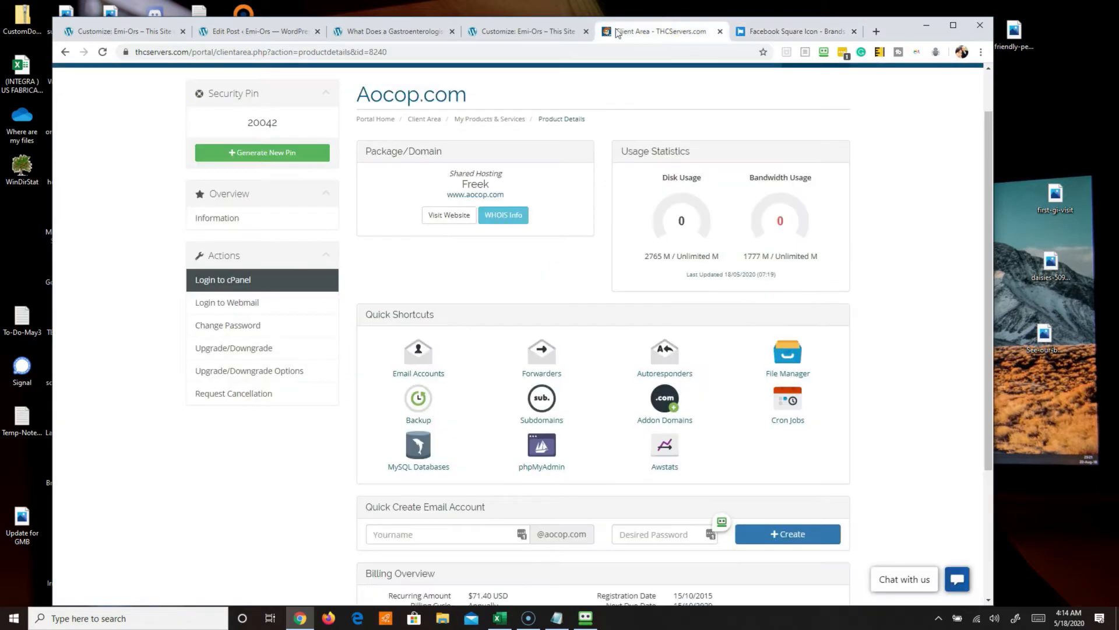
{"action": "left_click", "coordinate": [515, 32]}
{"action": "left_click", "coordinate": [394, 32]}
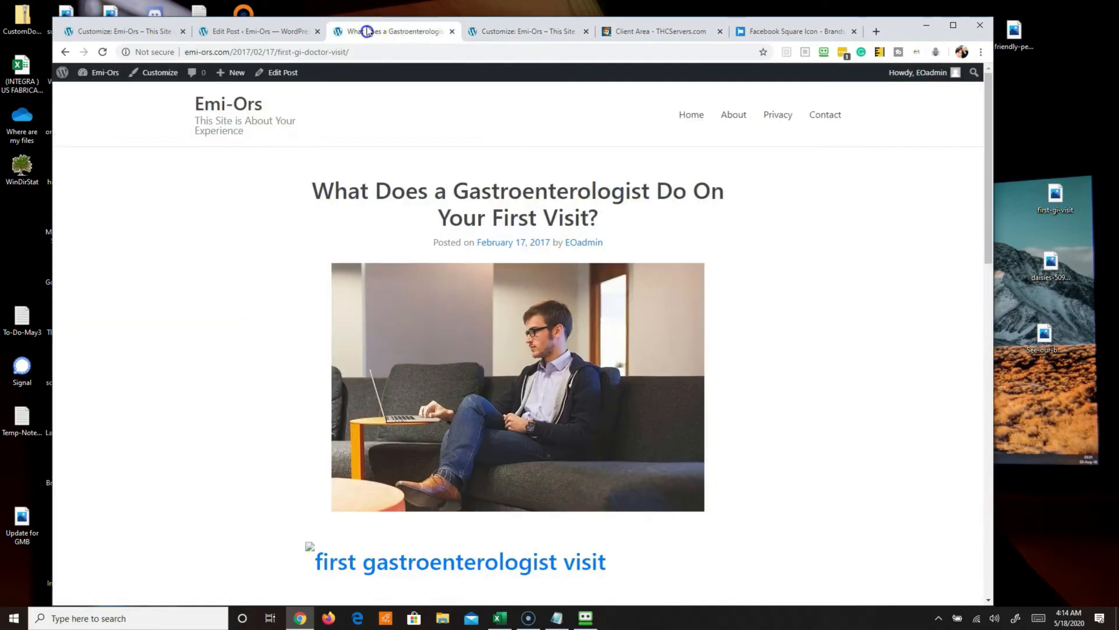
{"action": "left_click", "coordinate": [270, 36]}
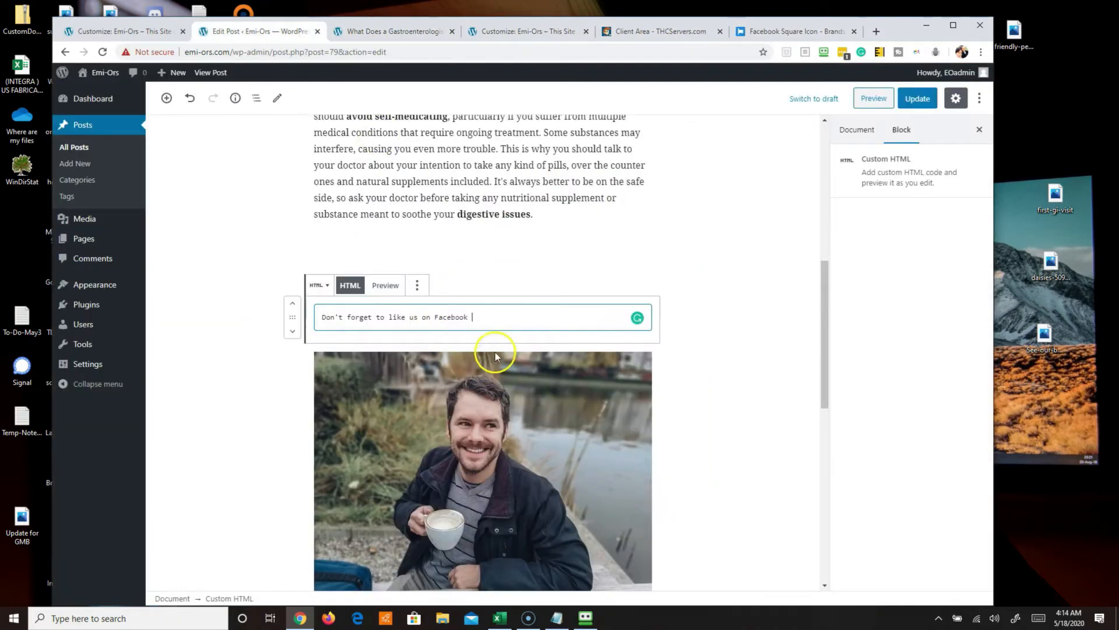
{"action": "key", "text": "ctrl+v"}
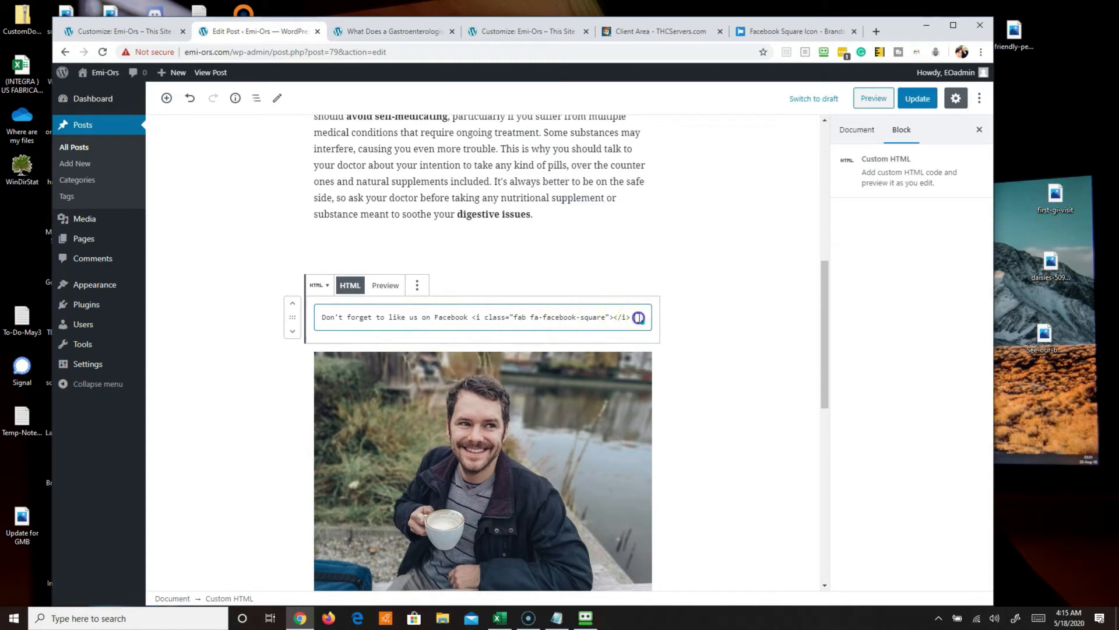
Preview the Custom HTML block, check its icon code, and preview the block again
{"action": "left_click", "coordinate": [386, 285]}
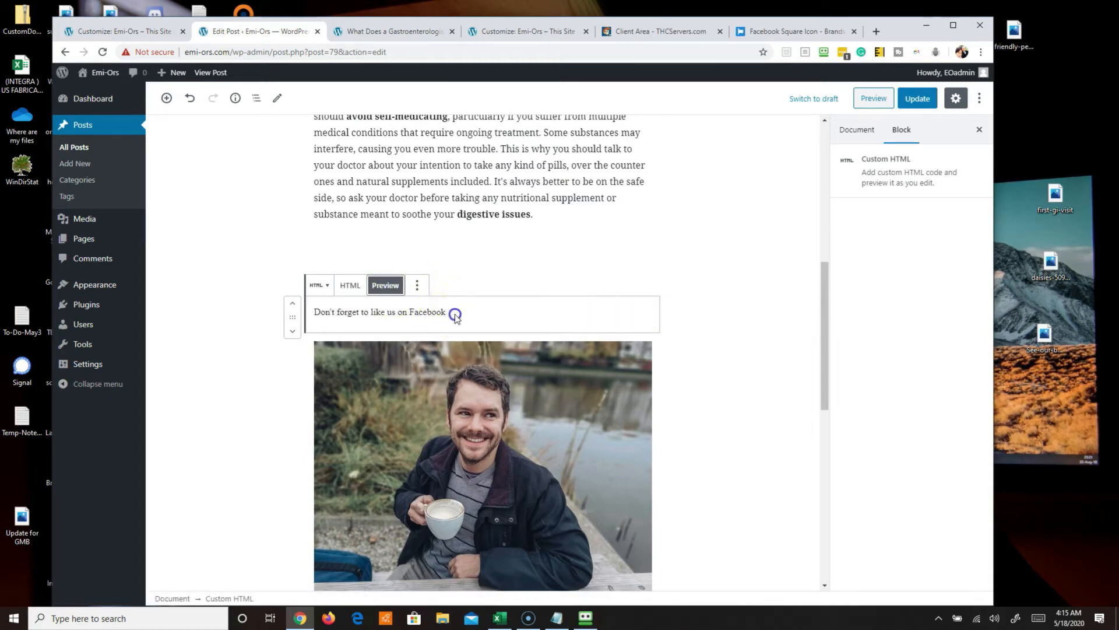
{"action": "scroll", "coordinate": [474, 314], "scroll_direction": "down", "scroll_amount": 1}
{"action": "scroll", "coordinate": [477, 302], "scroll_direction": "up", "scroll_amount": 1}
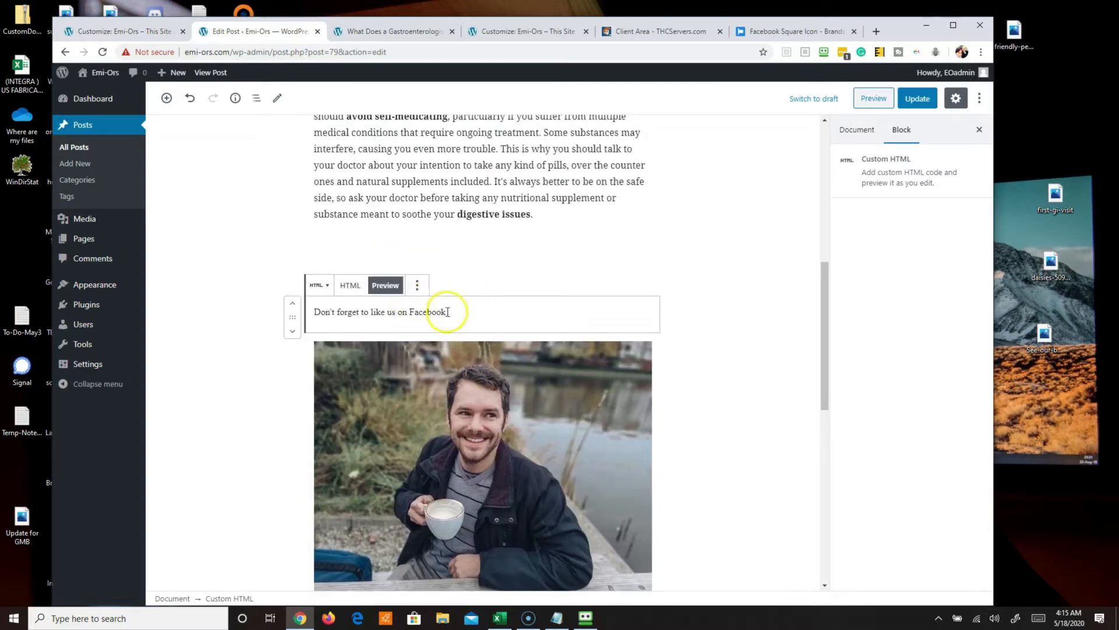
{"action": "left_click", "coordinate": [351, 286]}
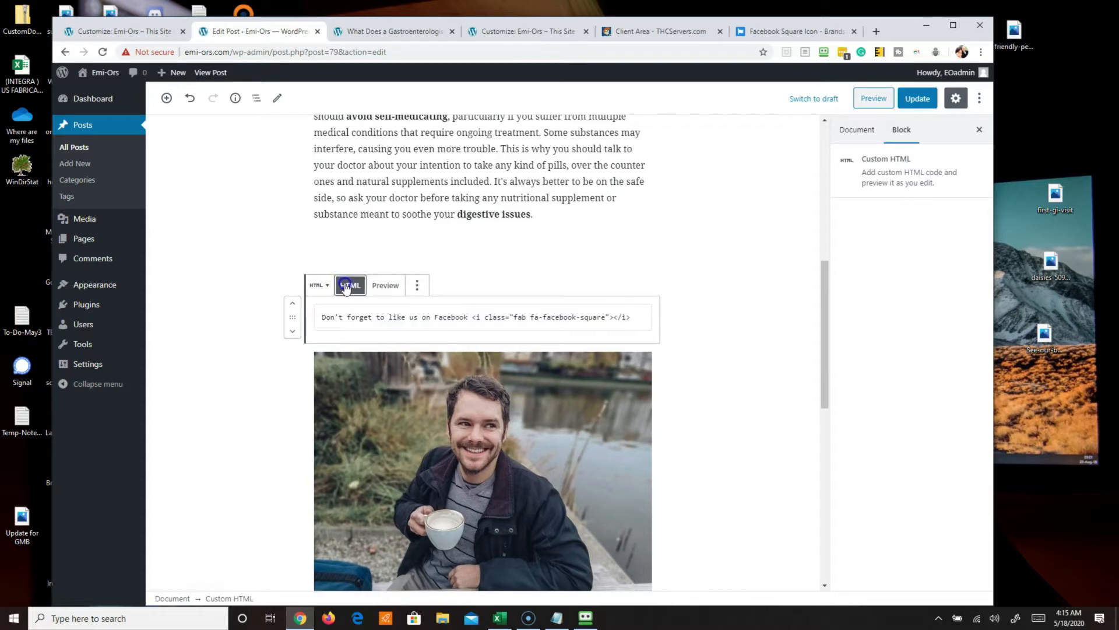
{"action": "left_click_drag", "start_coordinate": [476, 318], "coordinate": [584, 317]}
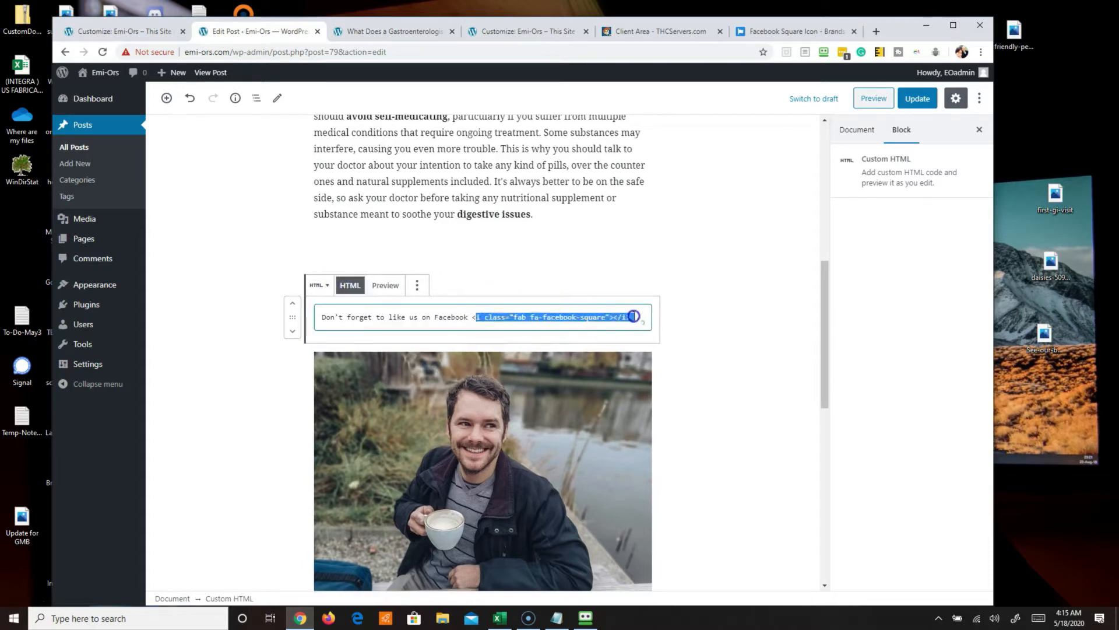
{"action": "left_click", "coordinate": [376, 286]}
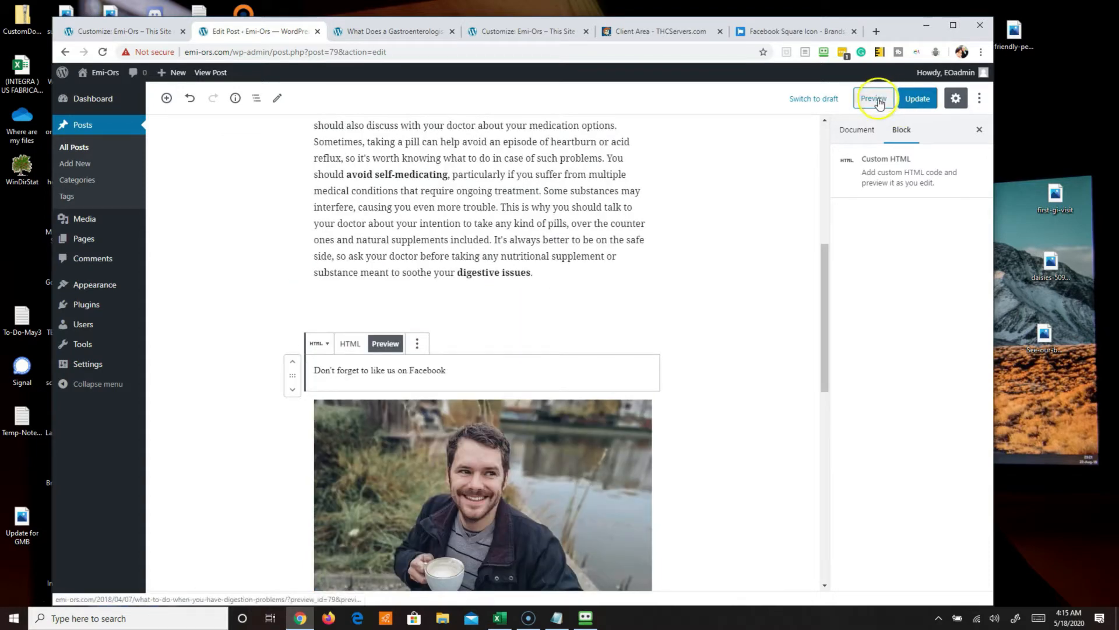
Preview the whole post in the browser and examine the Facebook line above the photo
{"action": "left_click", "coordinate": [93, 30]}
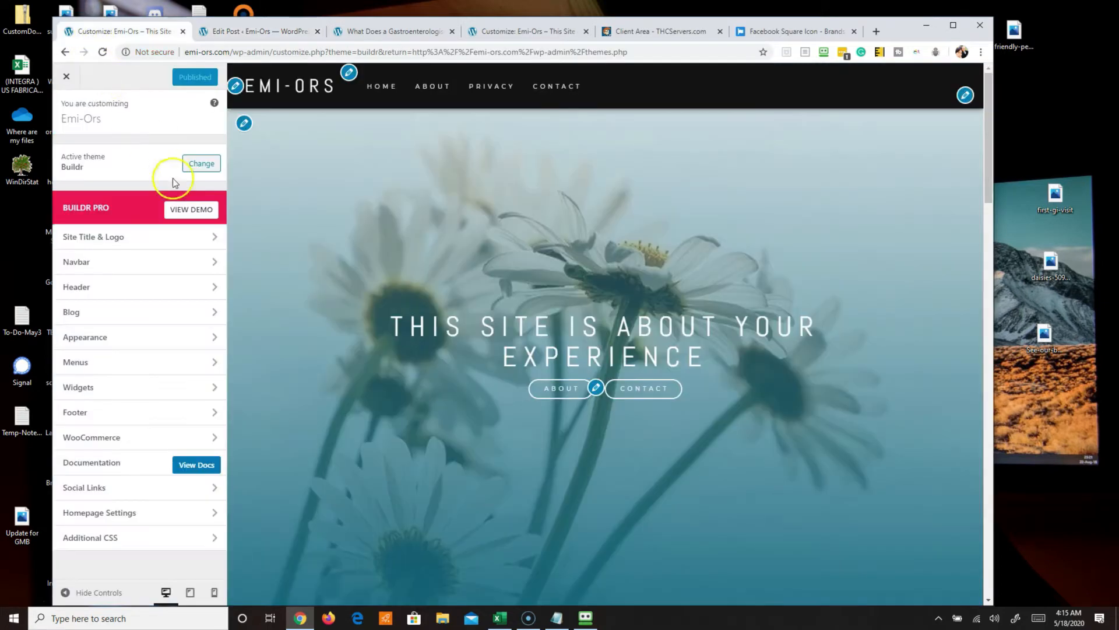
{"action": "left_click", "coordinate": [261, 32]}
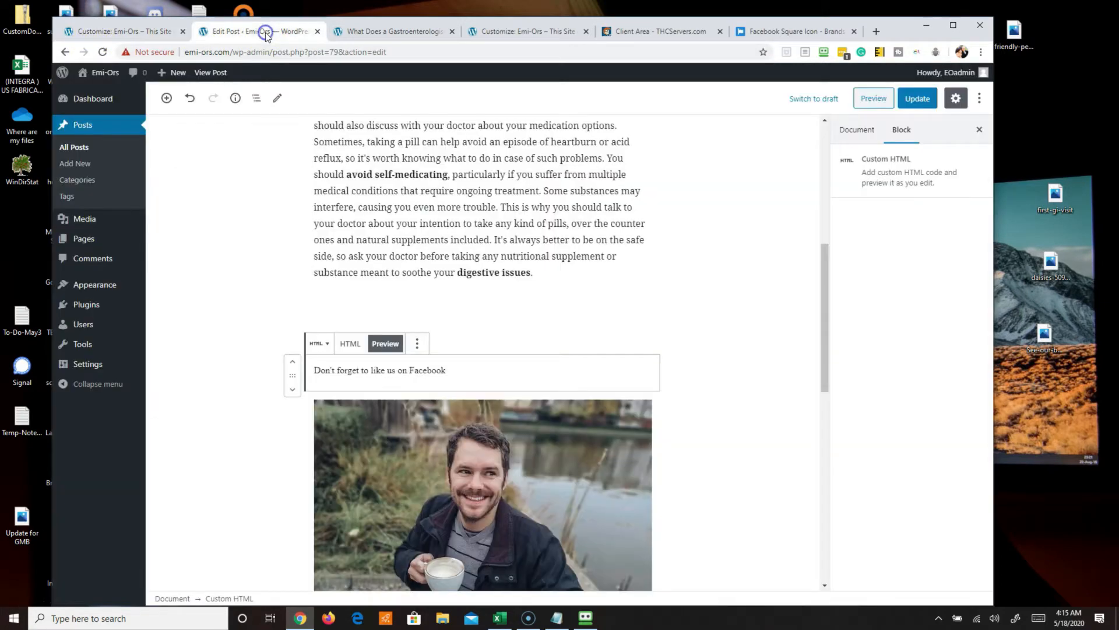
{"action": "left_click", "coordinate": [873, 97]}
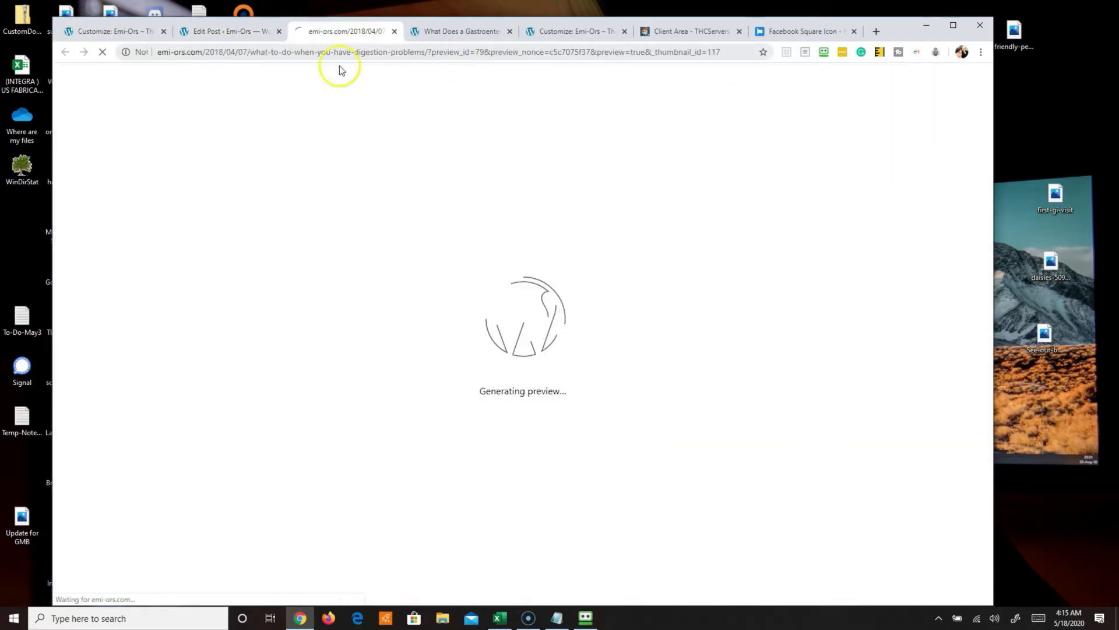
{"action": "scroll", "coordinate": [447, 324], "scroll_direction": "down", "scroll_amount": 12}
{"action": "scroll", "coordinate": [489, 320], "scroll_direction": "up", "scroll_amount": 3}
{"action": "scroll", "coordinate": [561, 371], "scroll_direction": "up", "scroll_amount": 1}
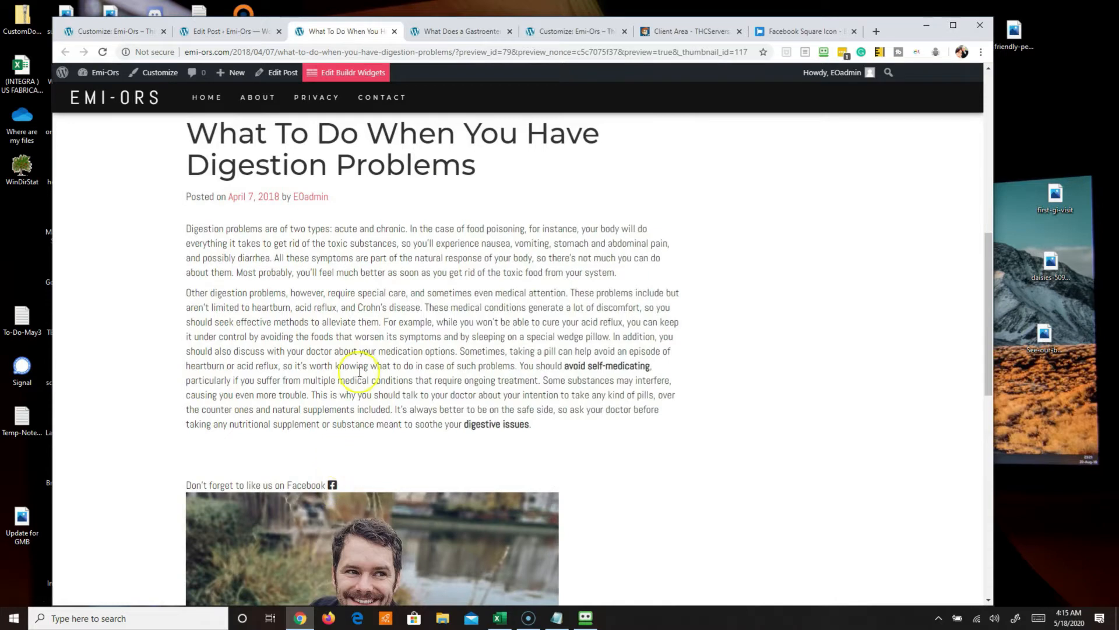
{"action": "left_click", "coordinate": [211, 32]}
{"action": "left_click", "coordinate": [405, 374]}
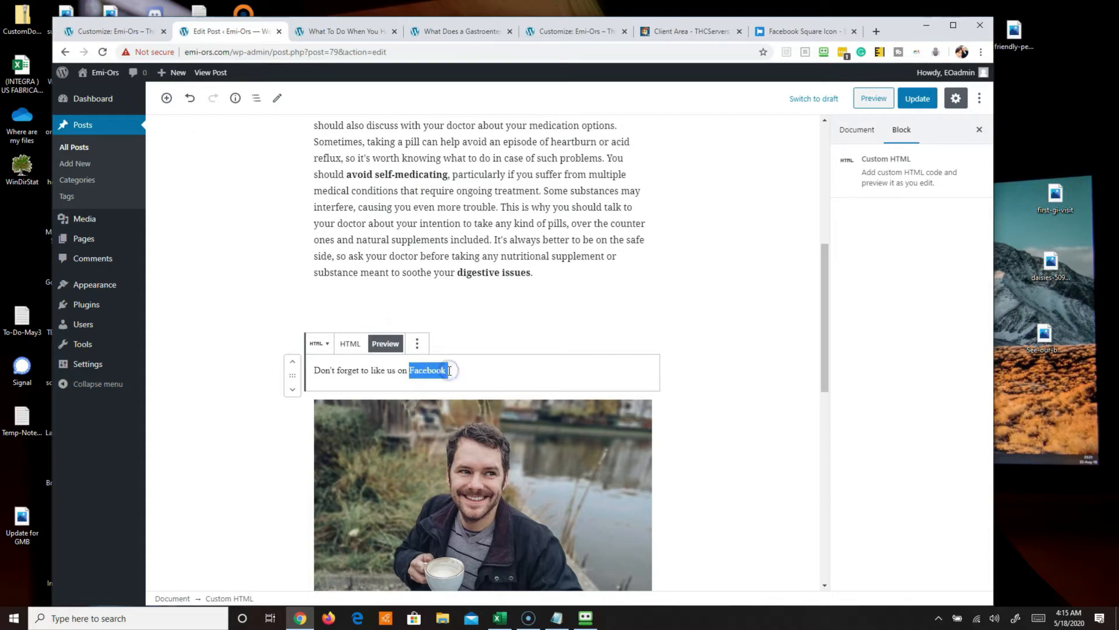
{"action": "left_click", "coordinate": [350, 344]}
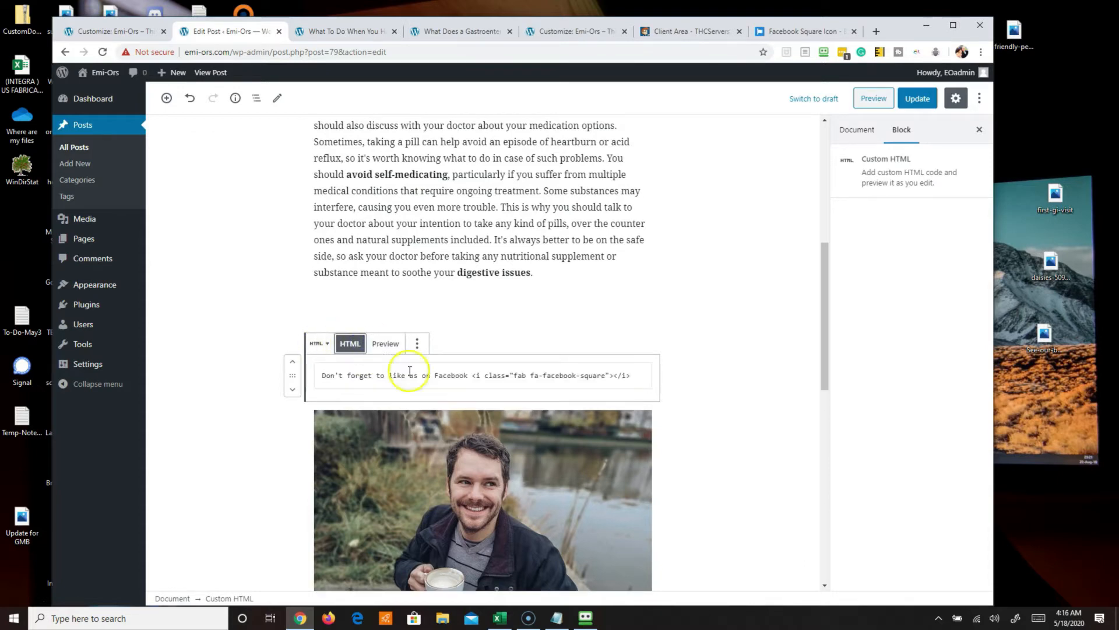
{"action": "left_click", "coordinate": [432, 379]}
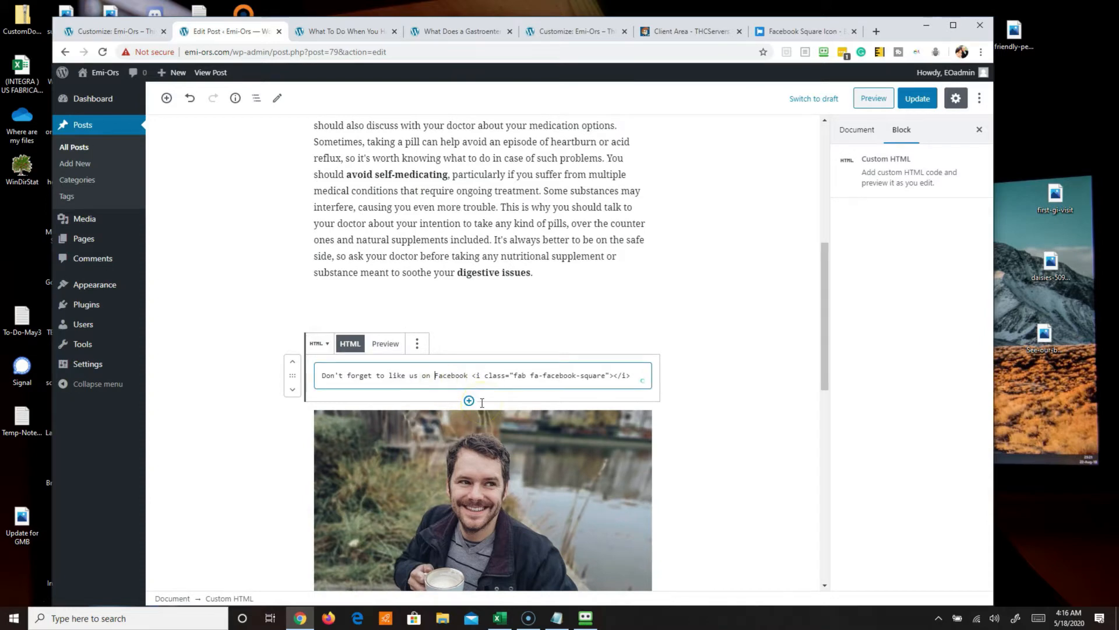
{"action": "type", "text": "<a href"}
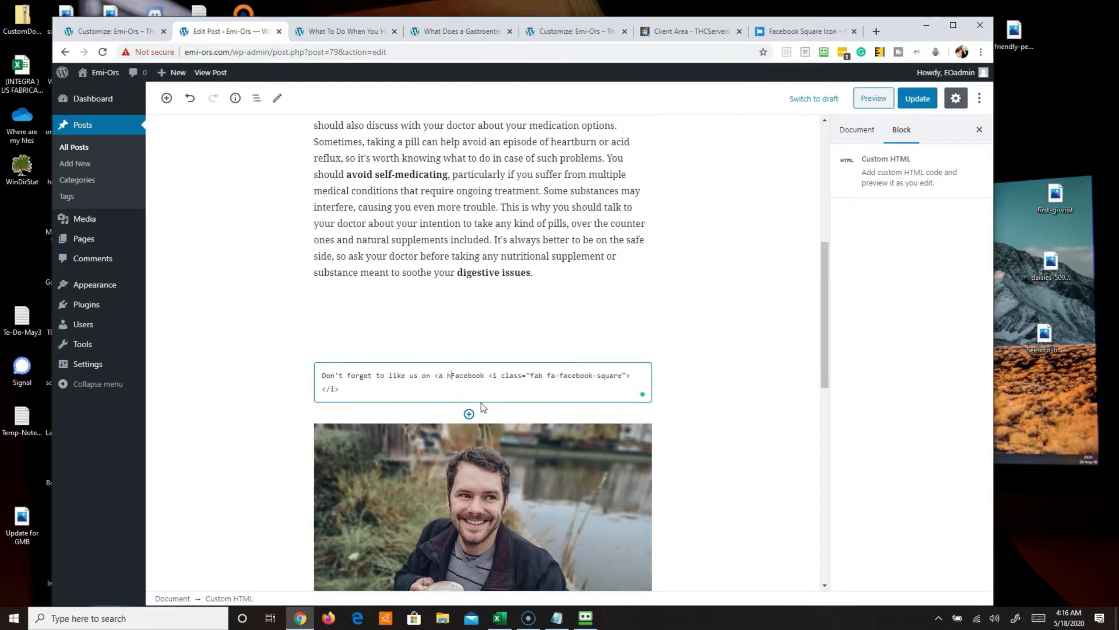
{"action": "key", "text": "BackSpace"}
{"action": "type", "text": "=\""}
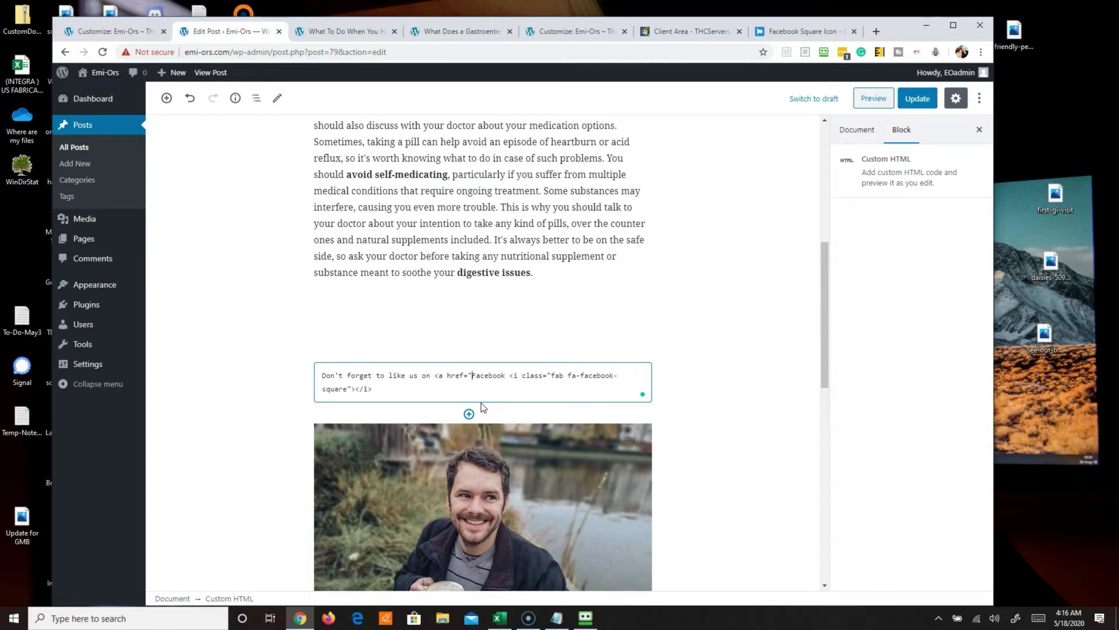
{"action": "type", "text": "https://facebook.com/"}
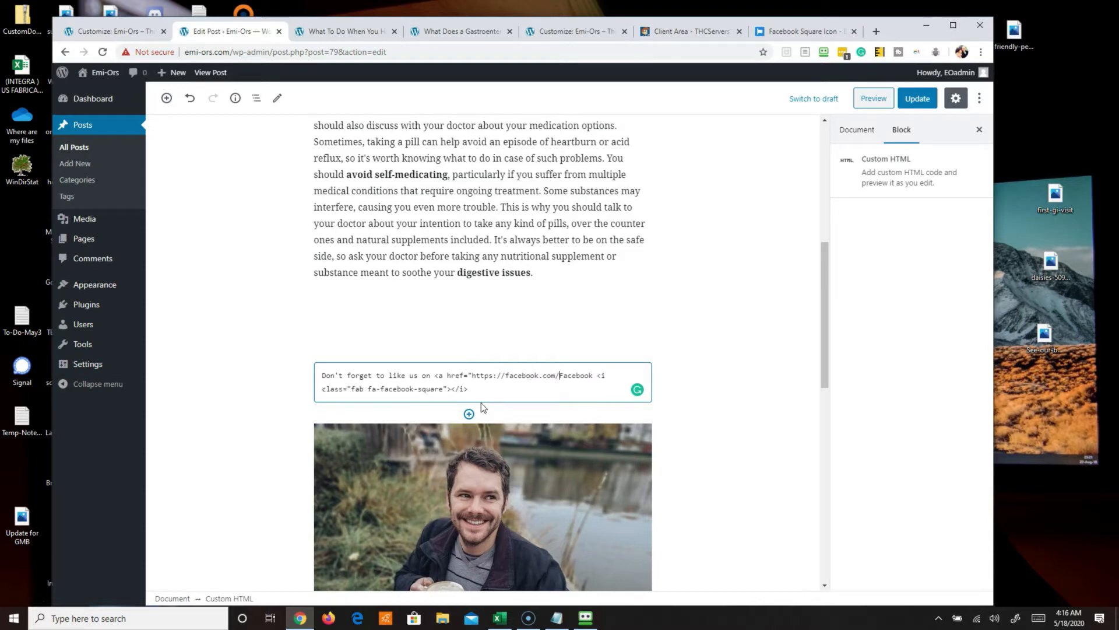
{"action": "key", "text": "BackSpace"}
{"action": "type", "text": "\">"}
Delete the word "Facebook" between the opening link tag and the icon code
{"action": "key", "text": "Delete"}
{"action": "key", "text": "Delete"}
{"action": "key", "text": "Delete"}
{"action": "key", "text": "Delete"}
{"action": "key", "text": "Delete"}
{"action": "key", "text": "Delete"}
{"action": "key", "text": "Delete"}
{"action": "key", "text": "Delete"}
{"action": "key", "text": "Delete"}
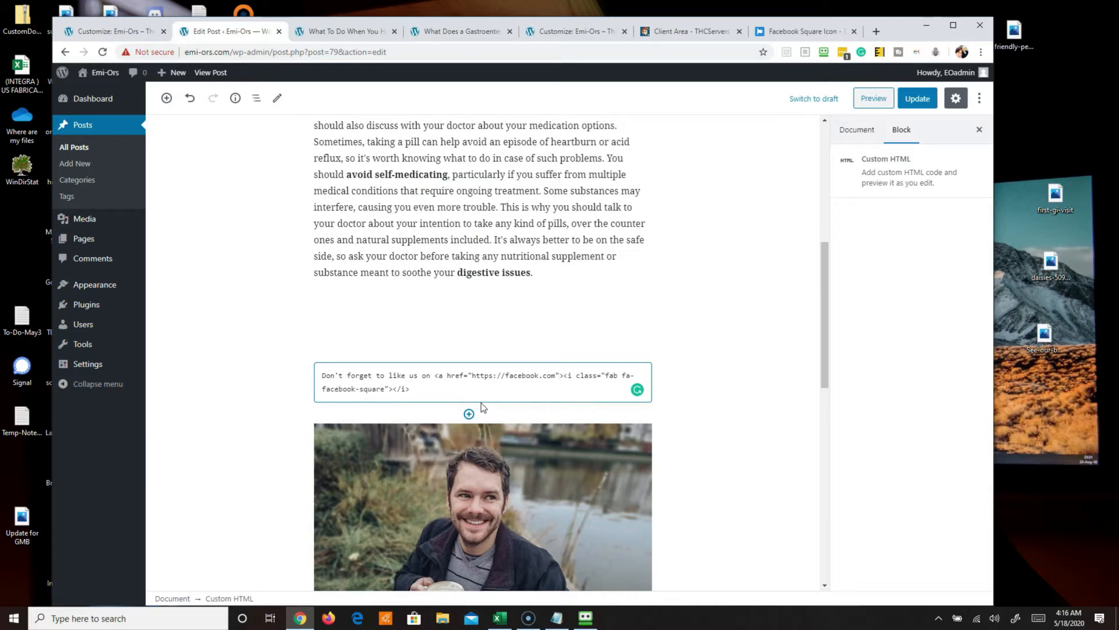
Close the link with </a> after the icon code and preview the Custom HTML block
{"action": "left_click", "coordinate": [562, 382]}
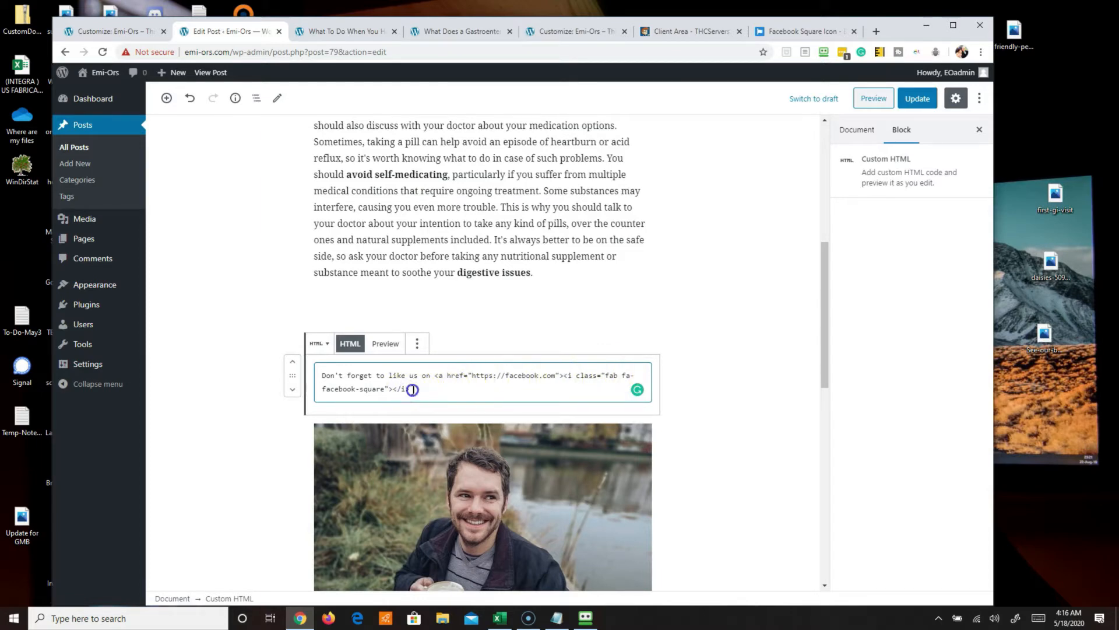
{"action": "key", "text": "BackSpace"}
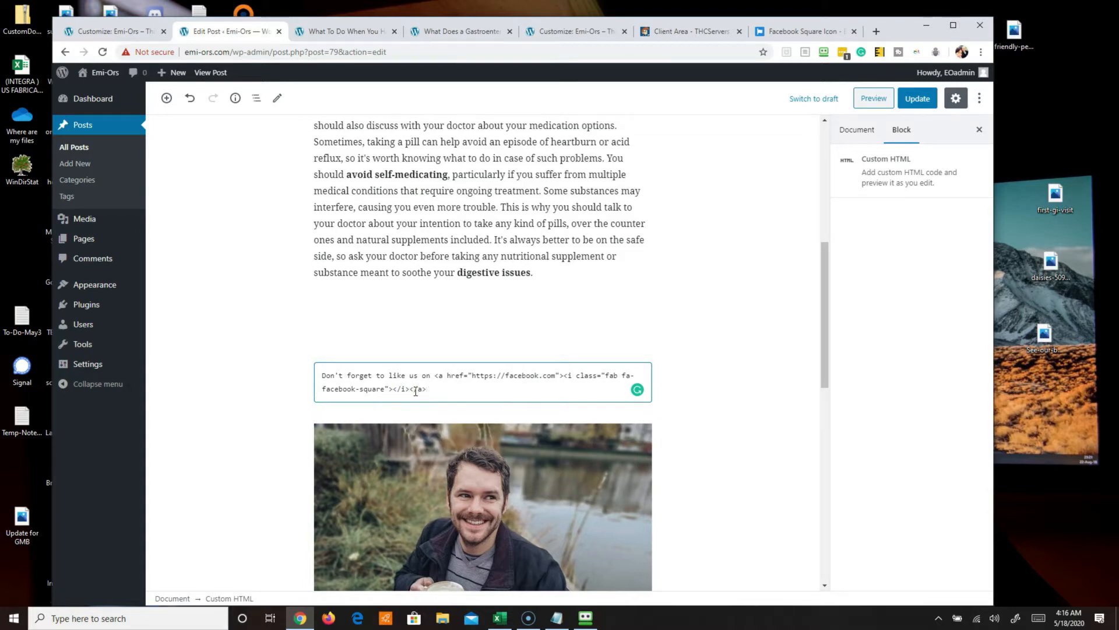
{"action": "scroll", "coordinate": [415, 391], "scroll_direction": "up", "scroll_amount": 1}
{"action": "left_click", "coordinate": [386, 402]}
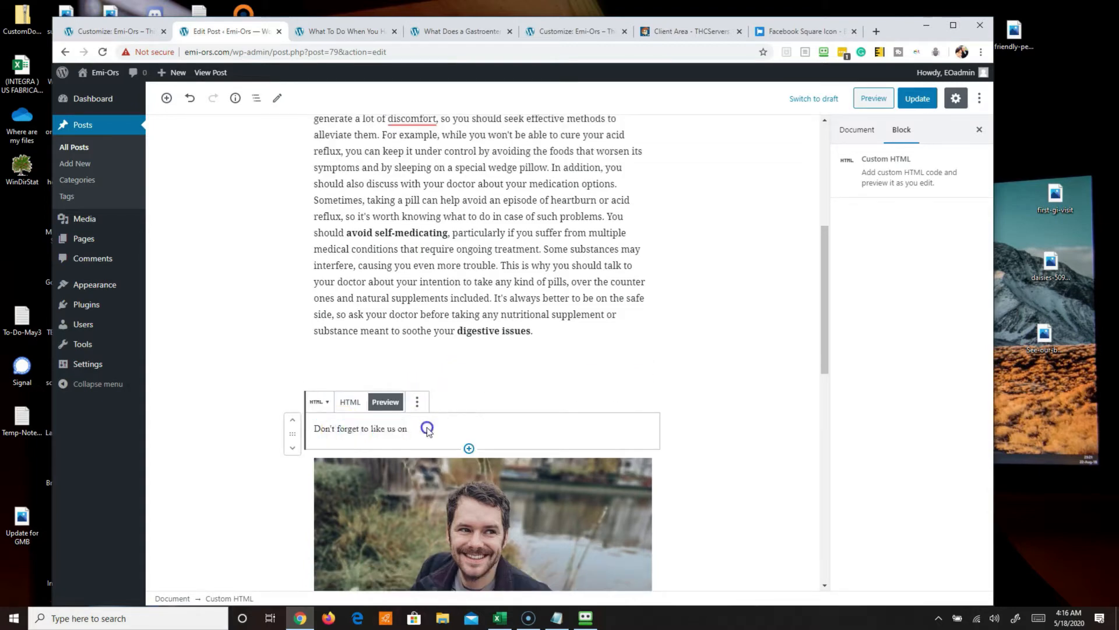
Preview the whole post in the browser and examine the linked Facebook icon above the photo and the footer area
{"action": "left_click", "coordinate": [873, 99]}
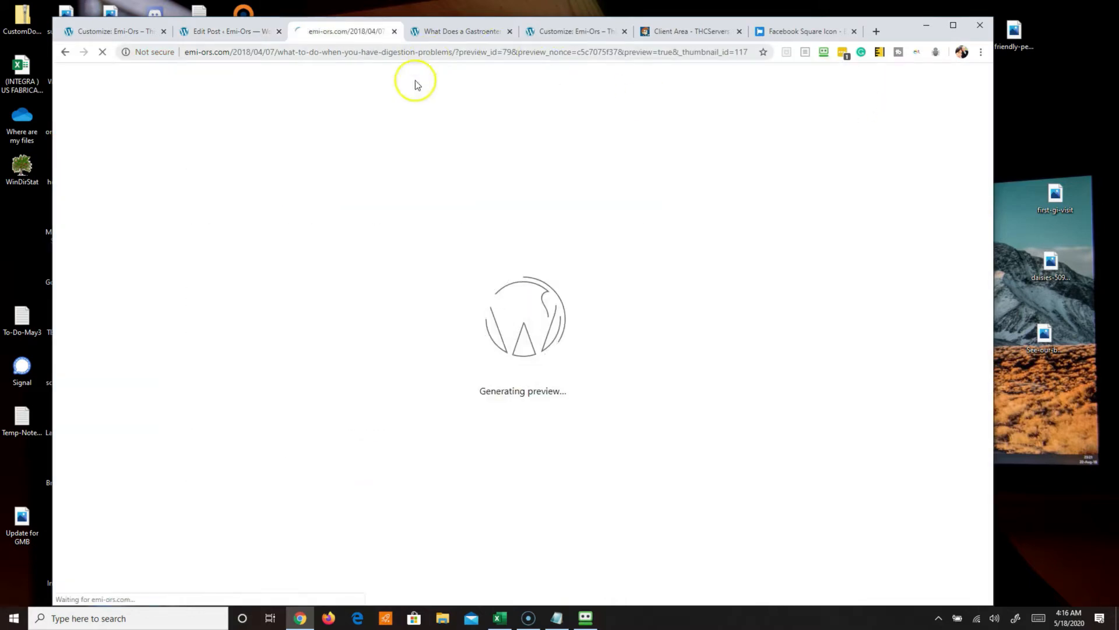
{"action": "scroll", "coordinate": [568, 230], "scroll_direction": "down", "scroll_amount": 9}
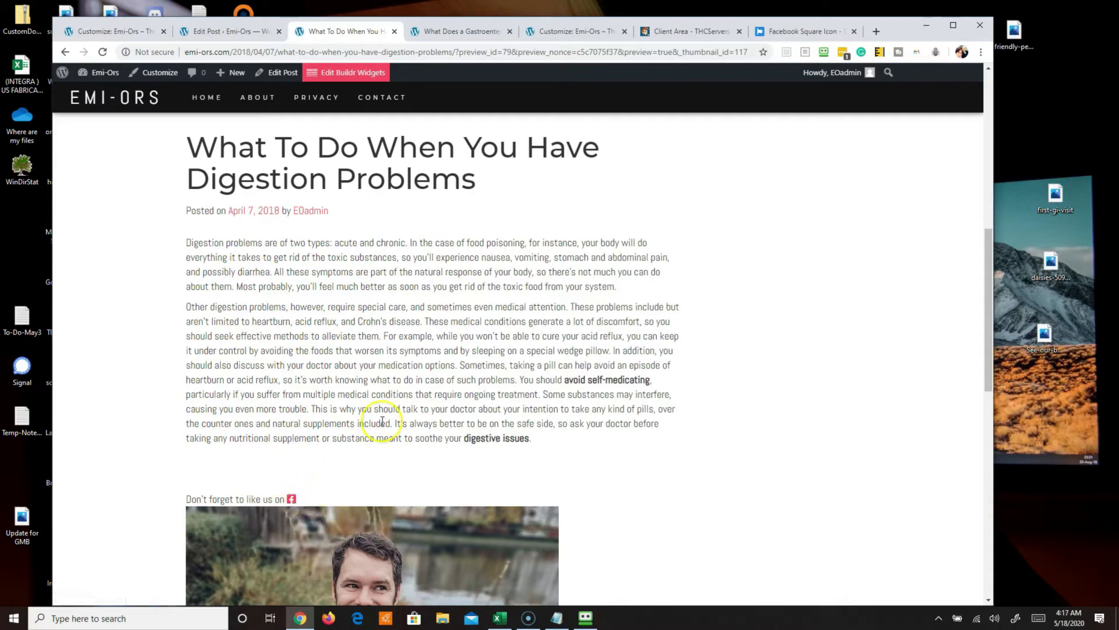
{"action": "scroll", "coordinate": [376, 453], "scroll_direction": "down", "scroll_amount": 12}
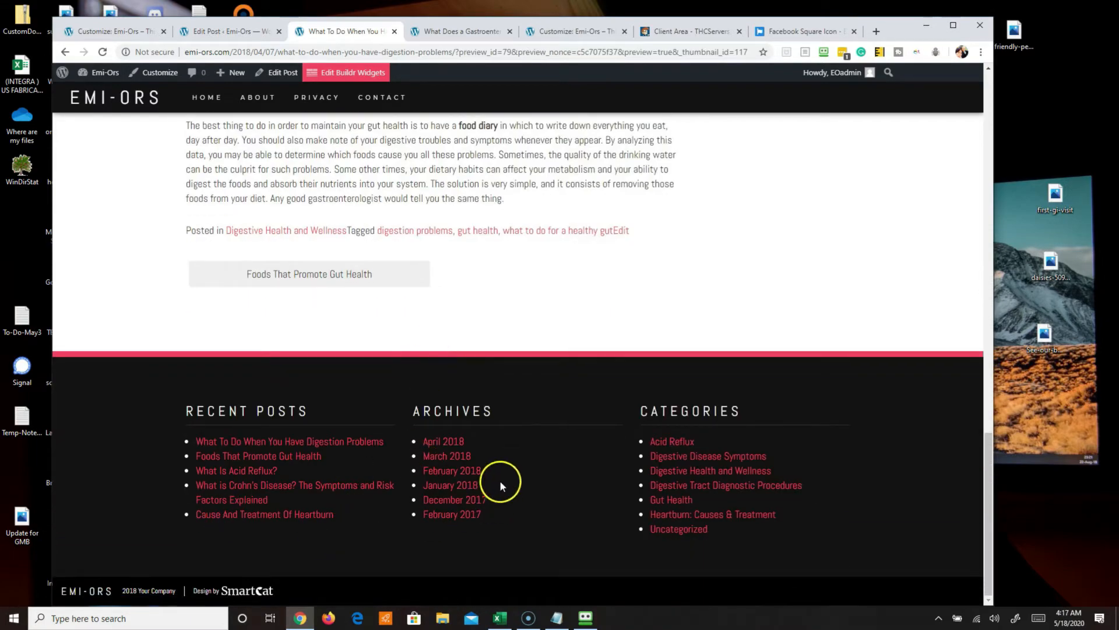
{"action": "scroll", "coordinate": [480, 355], "scroll_direction": "up", "scroll_amount": 10}
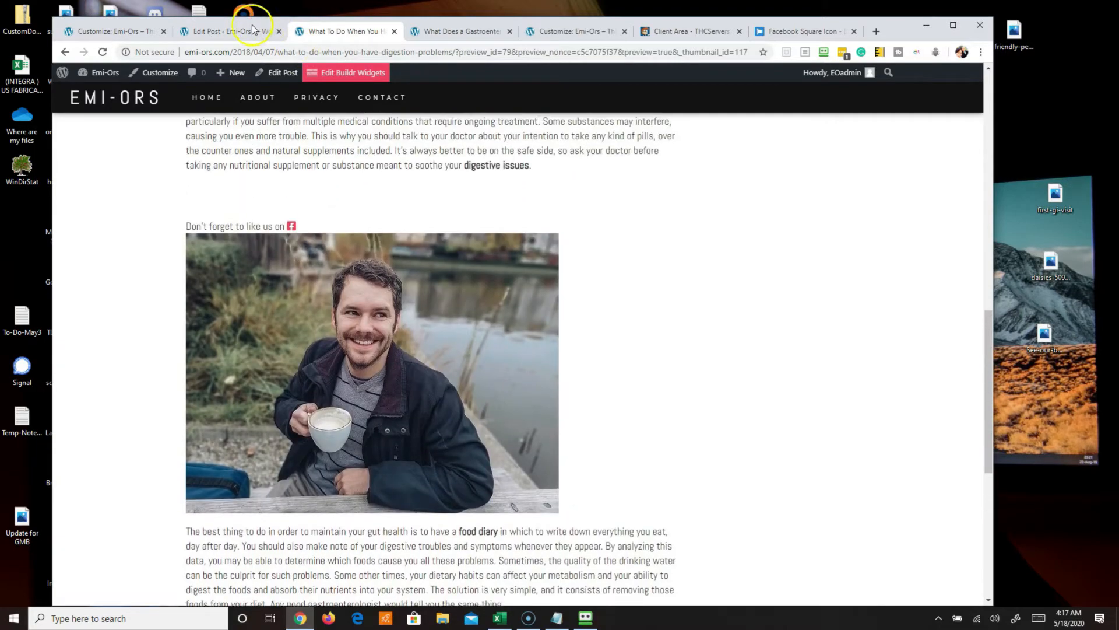
Open the site's Widgets page in a new browser tab, closing the post preview and the two tabs no longer needed
{"action": "left_click", "coordinate": [227, 33]}
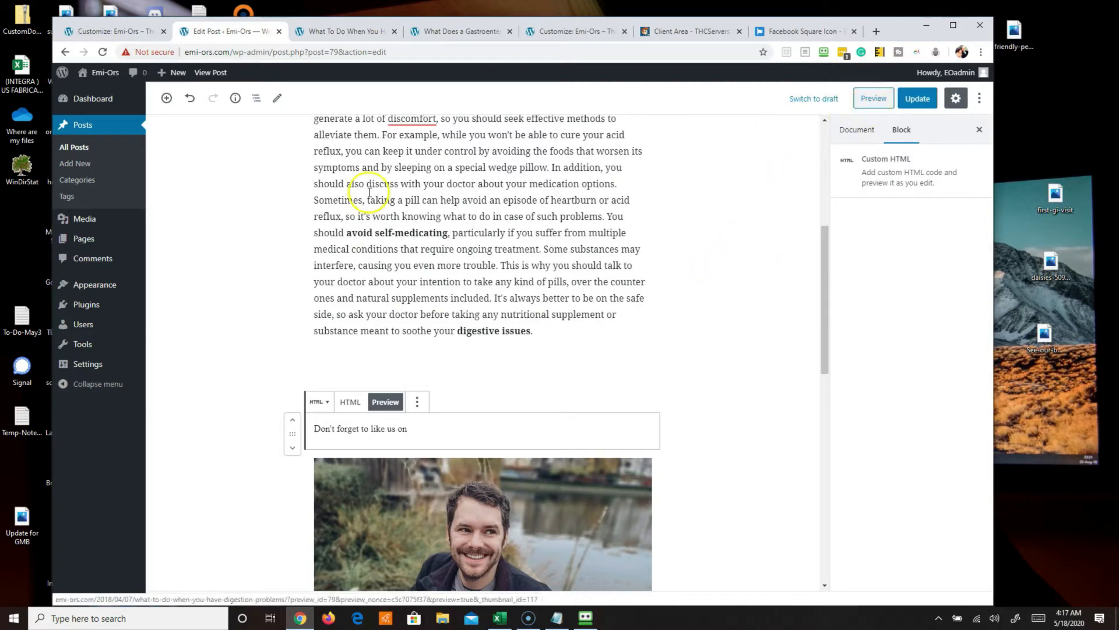
{"action": "mouse_move", "coordinate": [90, 291]}
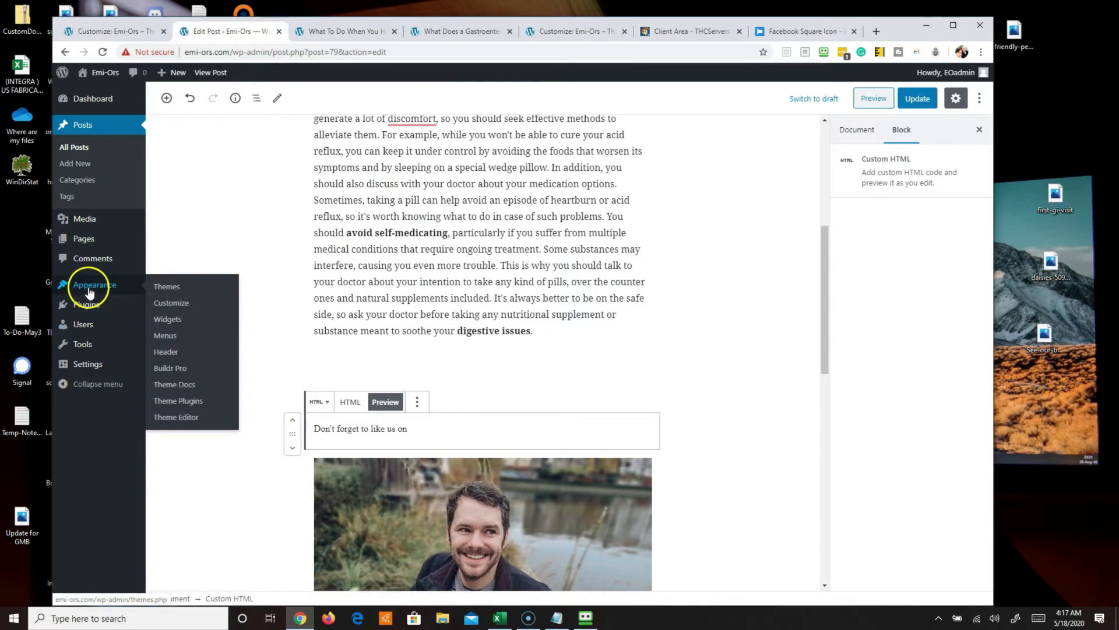
{"action": "left_click", "coordinate": [168, 319]}
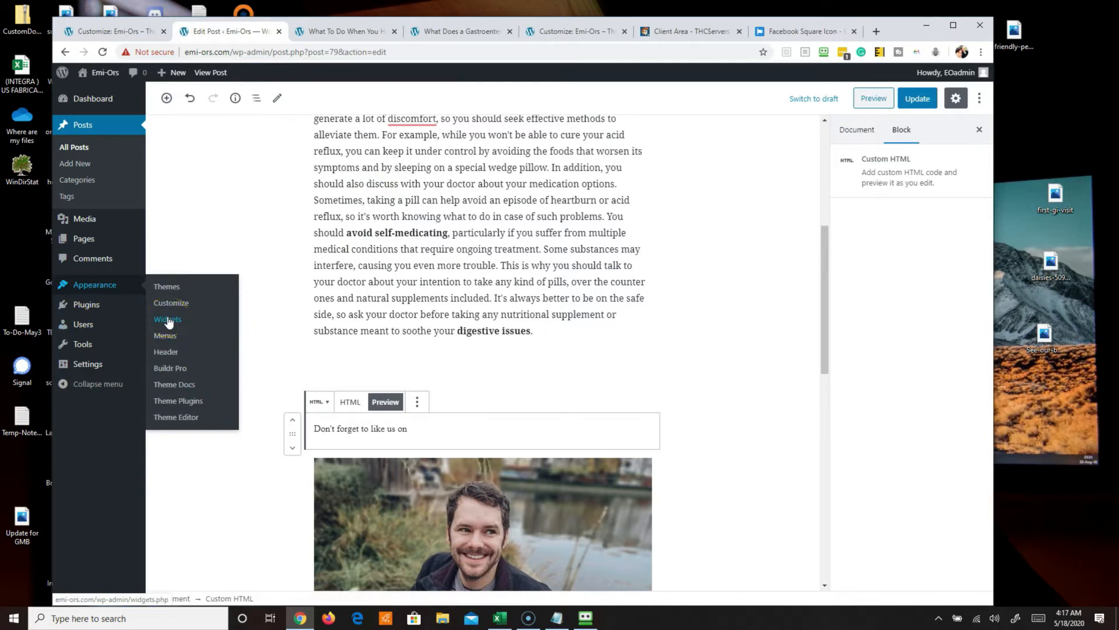
{"action": "left_click", "coordinate": [397, 34]}
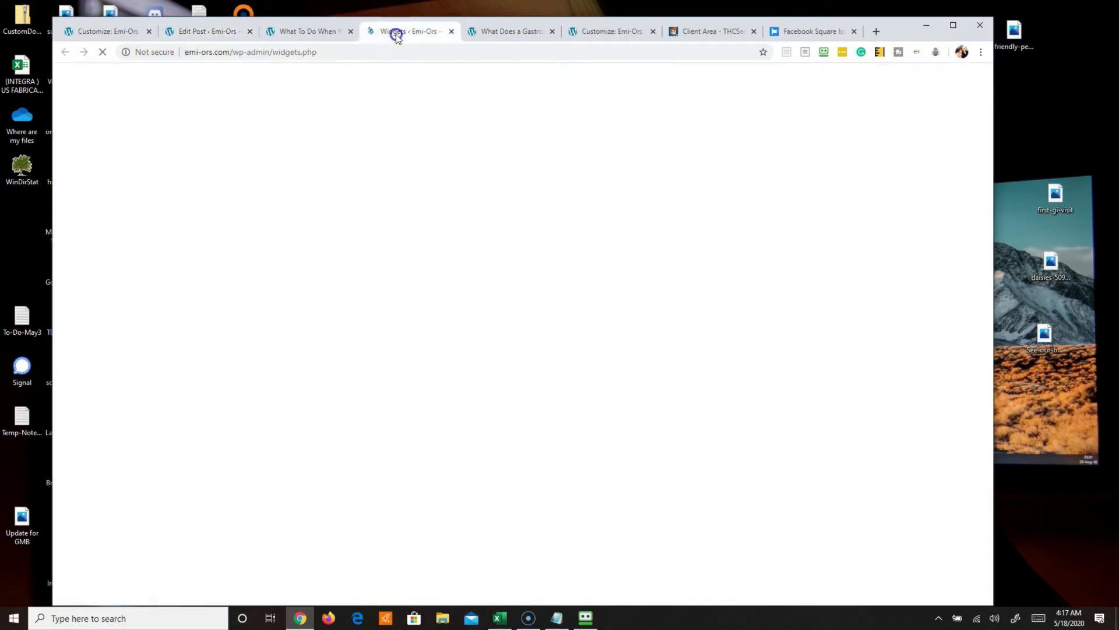
{"action": "left_click", "coordinate": [350, 34]}
{"action": "left_click", "coordinate": [452, 33]}
{"action": "left_click", "coordinate": [451, 32]}
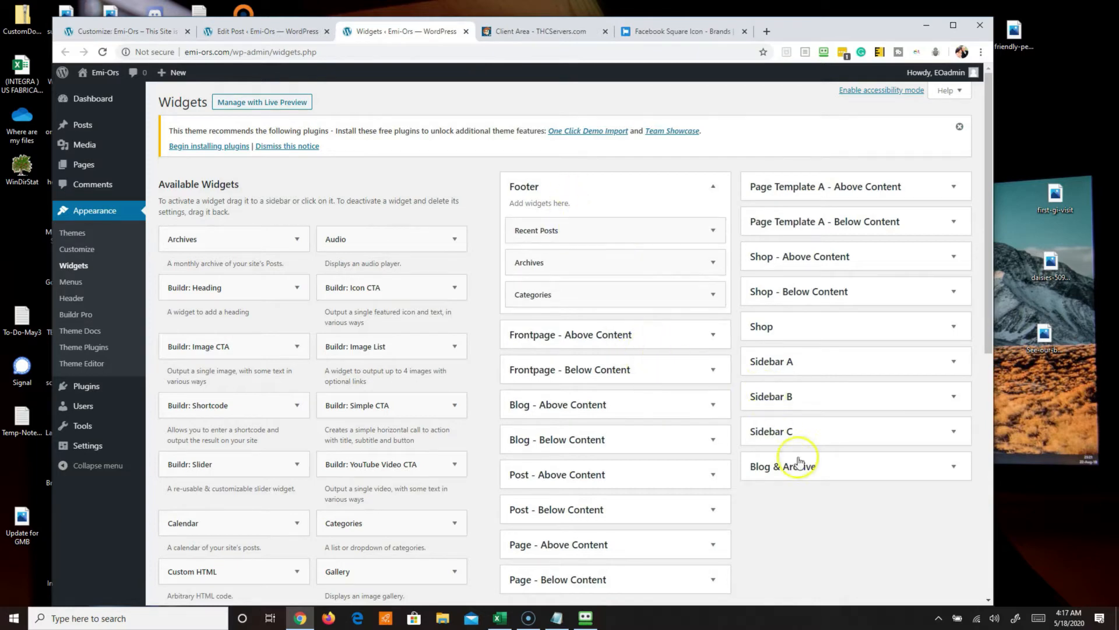
{"action": "scroll", "coordinate": [815, 509], "scroll_direction": "down", "scroll_amount": 1}
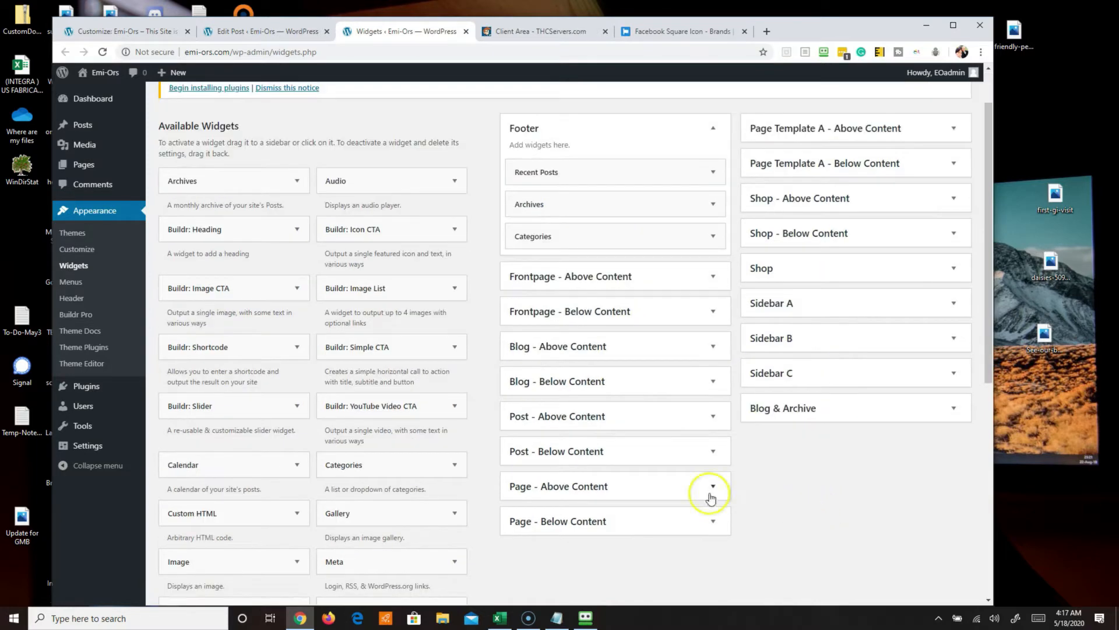
Open the Buildr Pro theme page and look through its demos and presets
{"action": "left_click", "coordinate": [75, 315]}
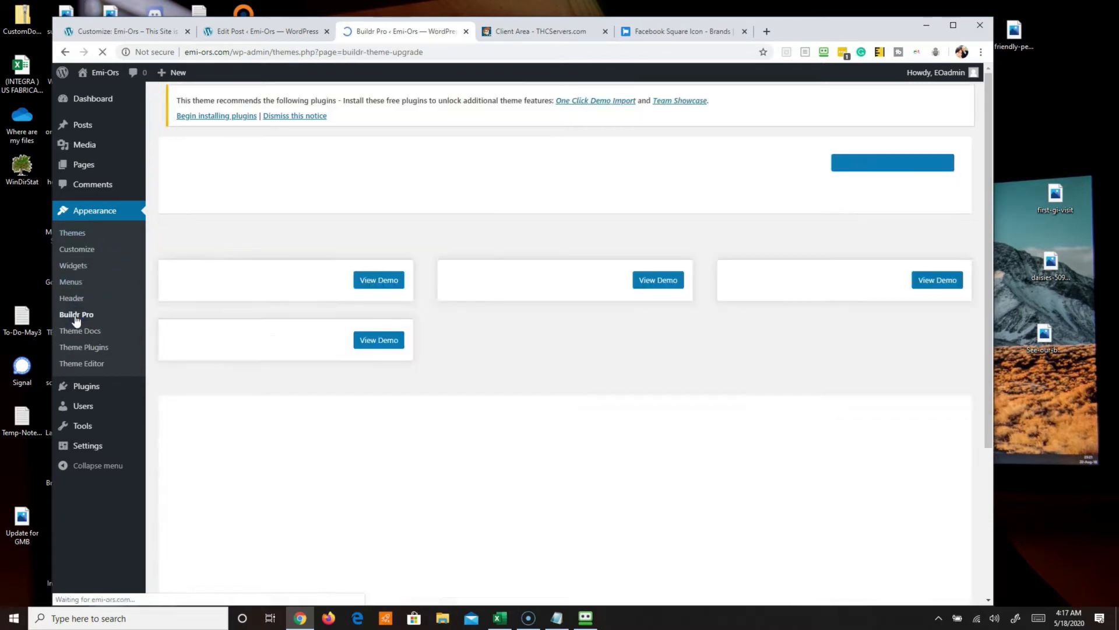
{"action": "scroll", "coordinate": [336, 281], "scroll_direction": "down", "scroll_amount": 12}
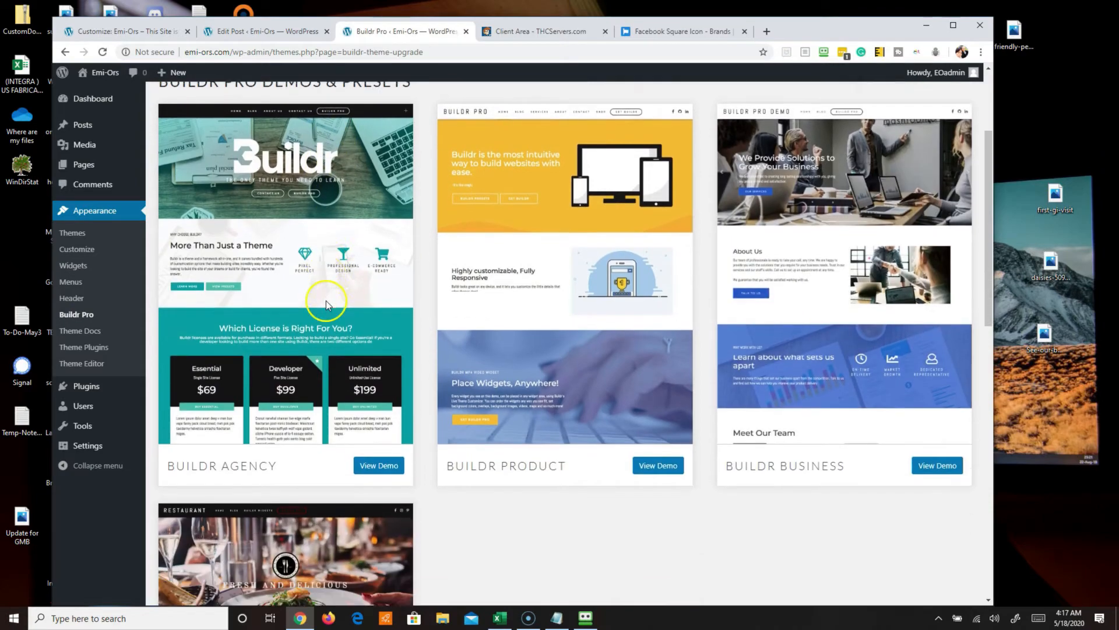
{"action": "scroll", "coordinate": [399, 353], "scroll_direction": "up", "scroll_amount": 6}
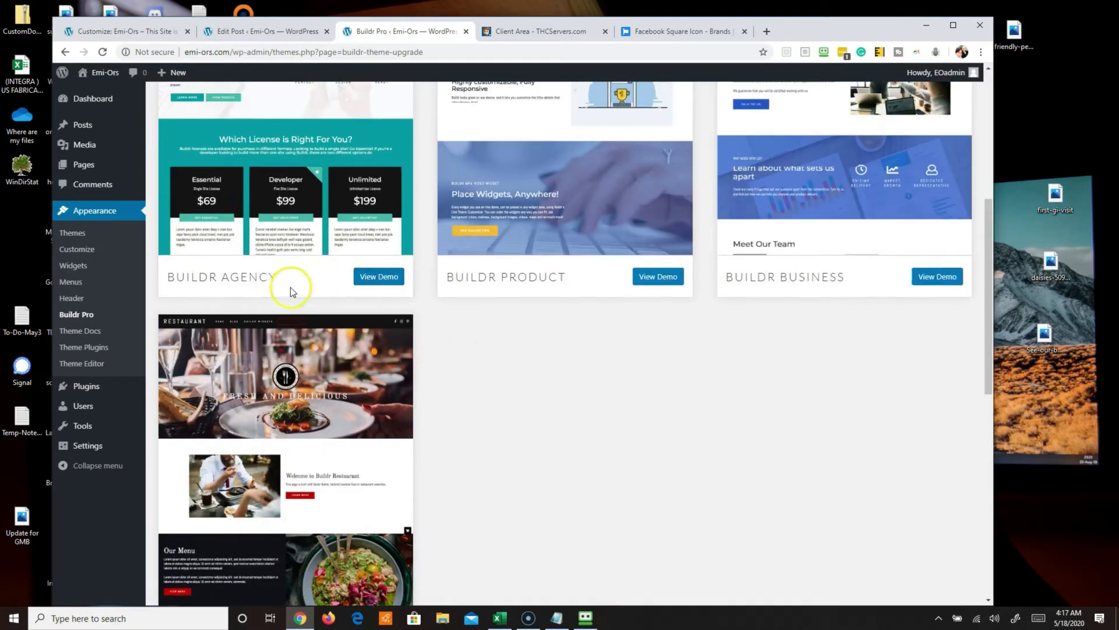
{"action": "scroll", "coordinate": [286, 291], "scroll_direction": "up", "scroll_amount": 4}
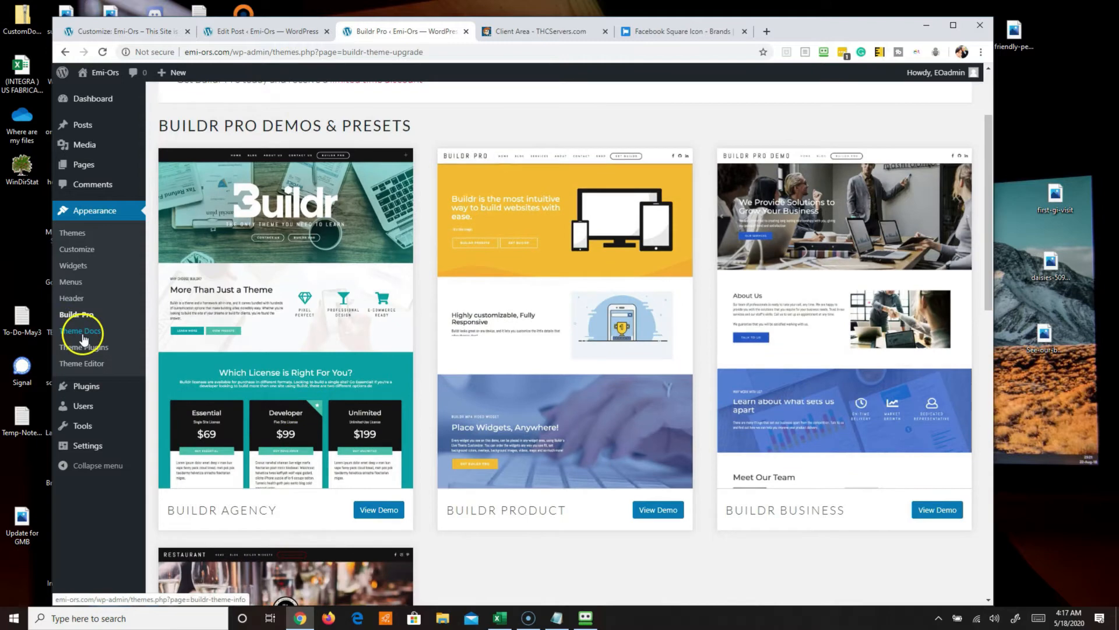
{"action": "scroll", "coordinate": [193, 338], "scroll_direction": "up", "scroll_amount": 2}
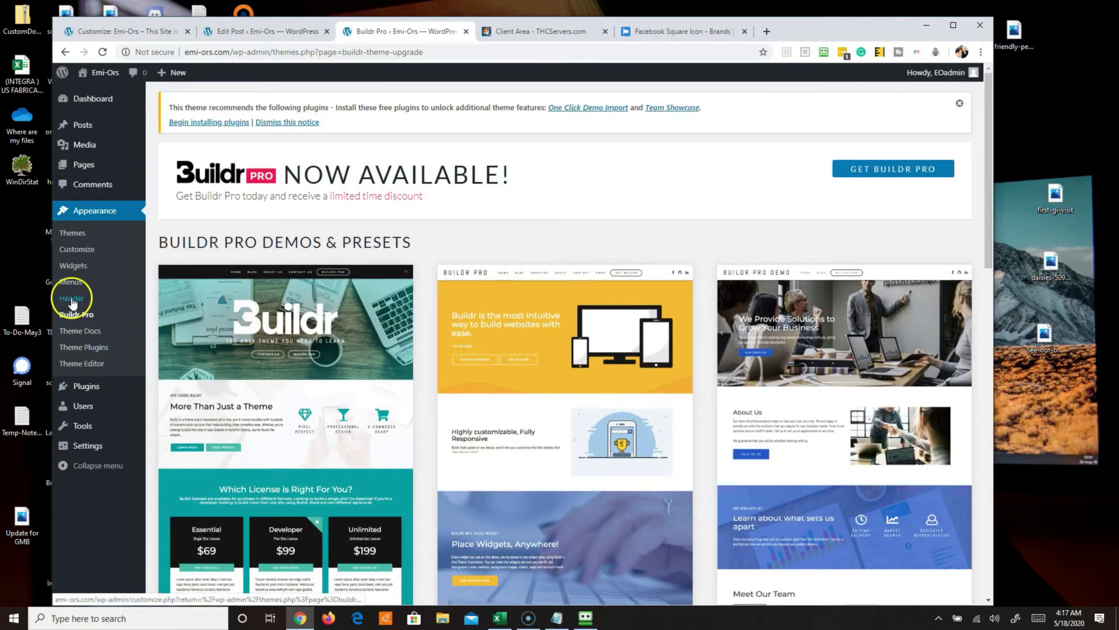
Open the footer widget area in the site customizer and add a Text widget to it
{"action": "left_click", "coordinate": [74, 249]}
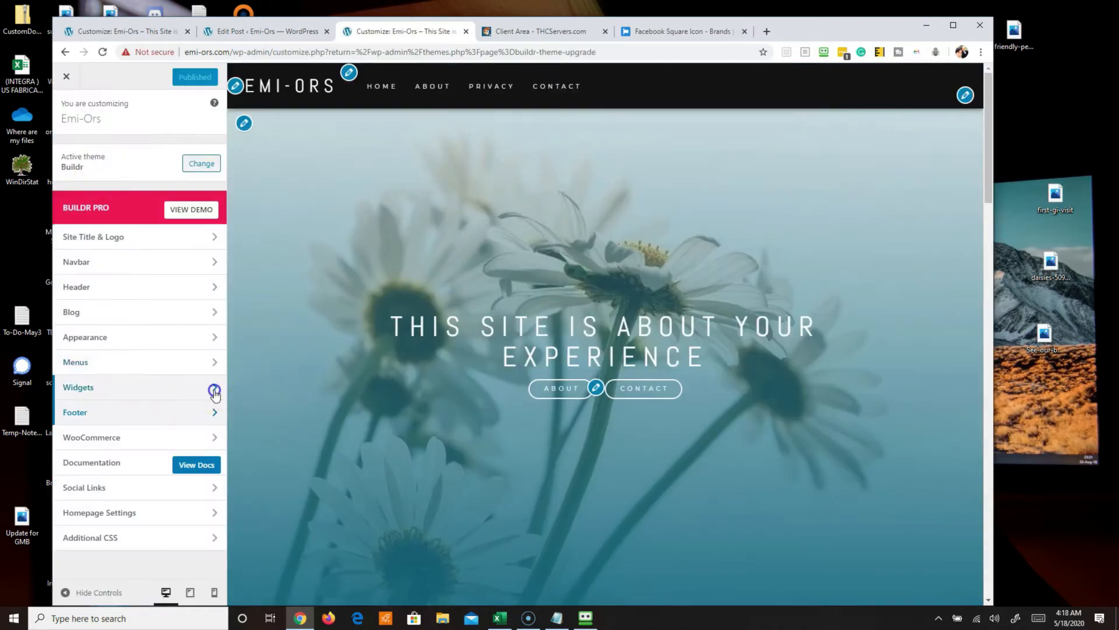
{"action": "left_click", "coordinate": [213, 389]}
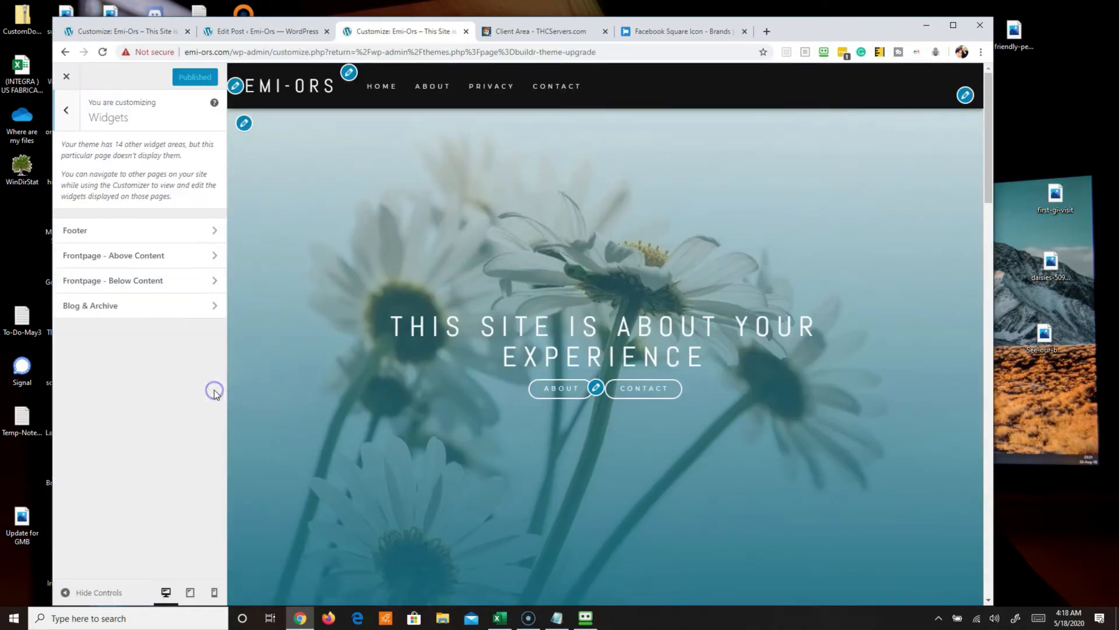
{"action": "left_click", "coordinate": [215, 229]}
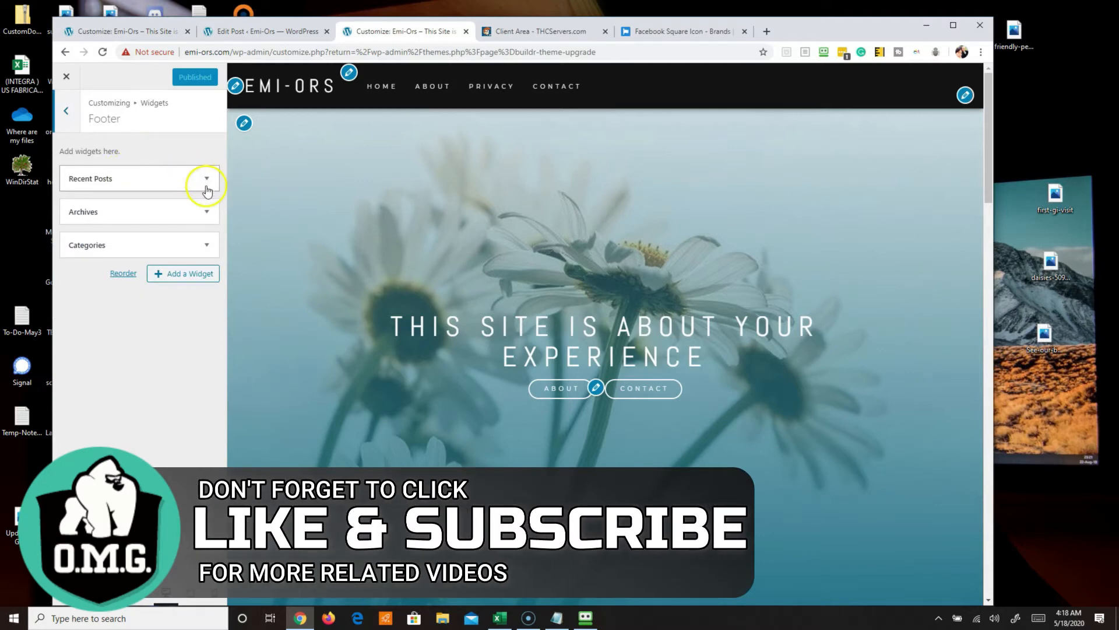
{"action": "left_click", "coordinate": [184, 274]}
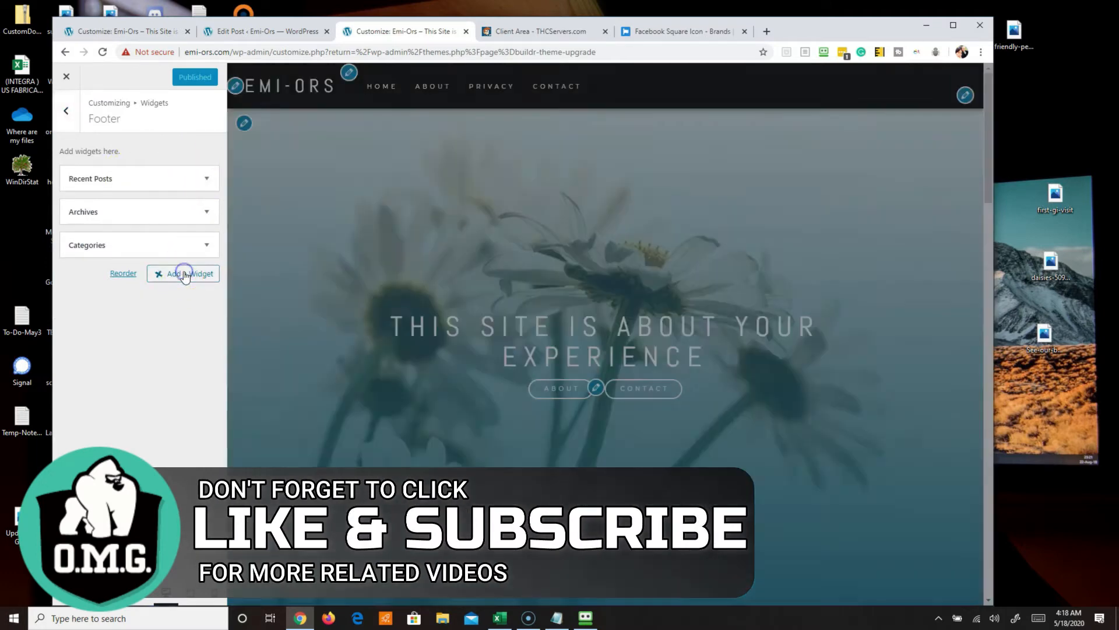
{"action": "scroll", "coordinate": [314, 326], "scroll_direction": "down", "scroll_amount": 3}
{"action": "scroll", "coordinate": [313, 349], "scroll_direction": "down", "scroll_amount": 8}
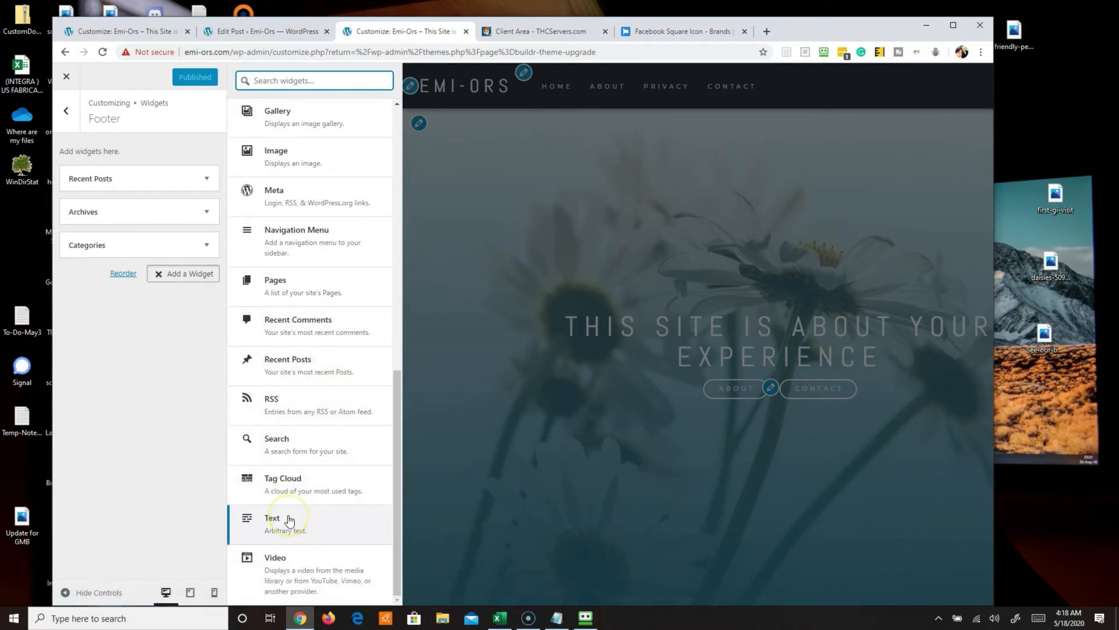
{"action": "left_click", "coordinate": [289, 518]}
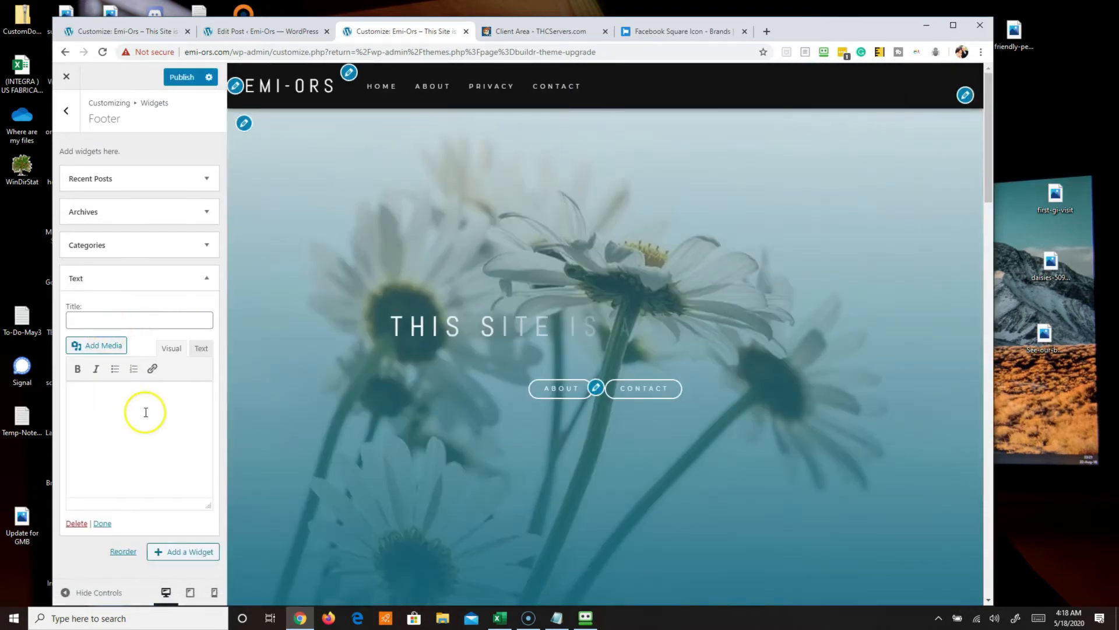
Enter "Follow us on Instagram" and "Like us on Facebook" as two separate paragraphs in the footer Text widget
{"action": "left_click", "coordinate": [146, 412]}
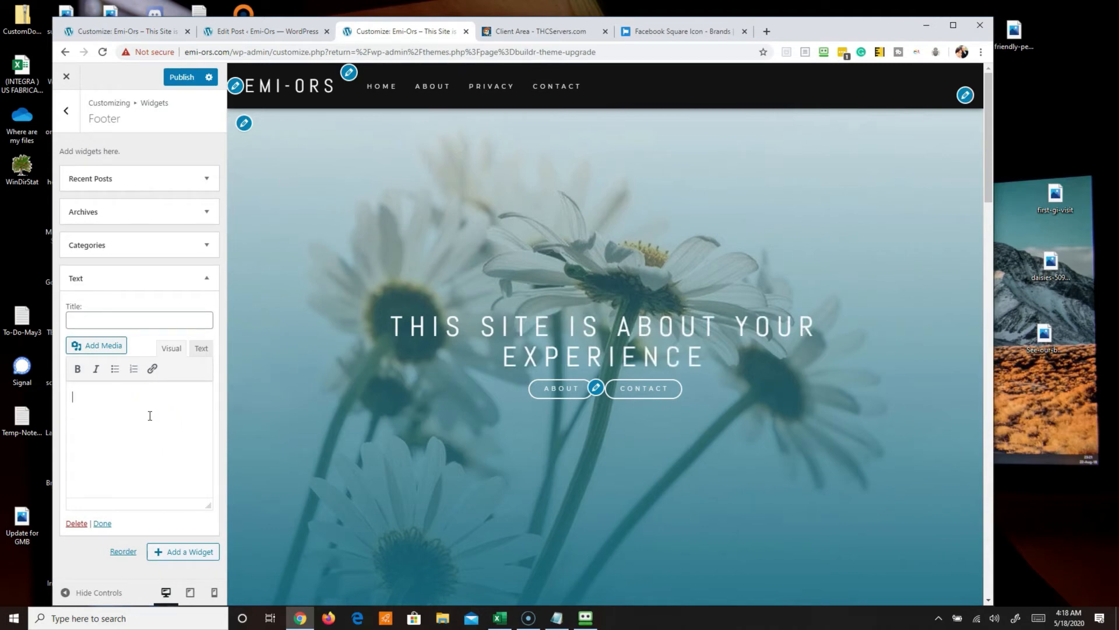
{"action": "type", "text": "Follow us on"}
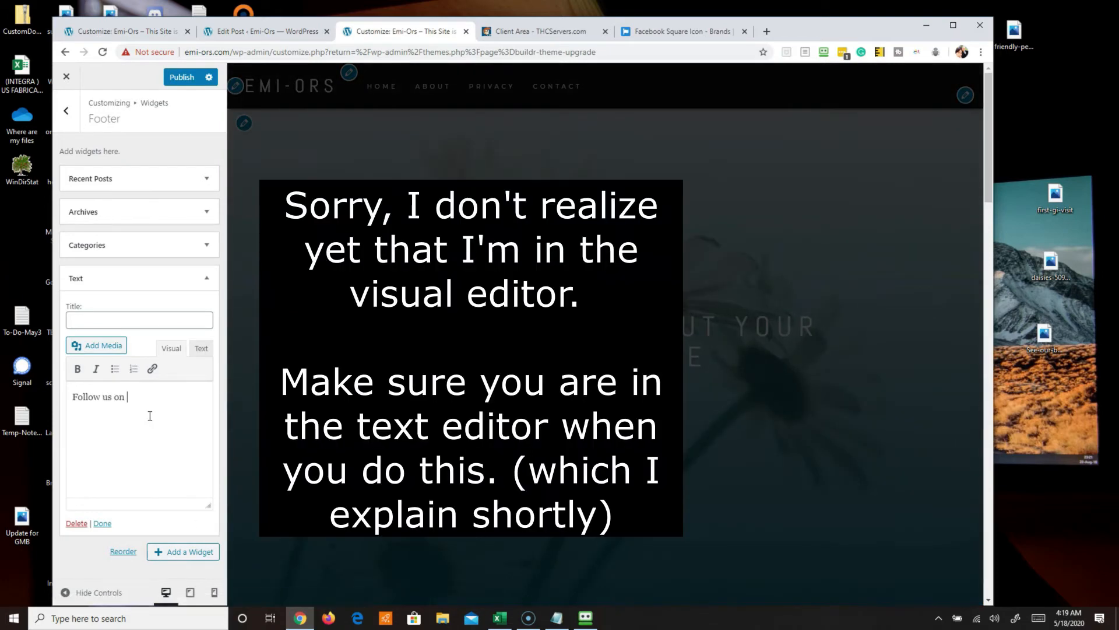
{"action": "type", "text": " Instagram "}
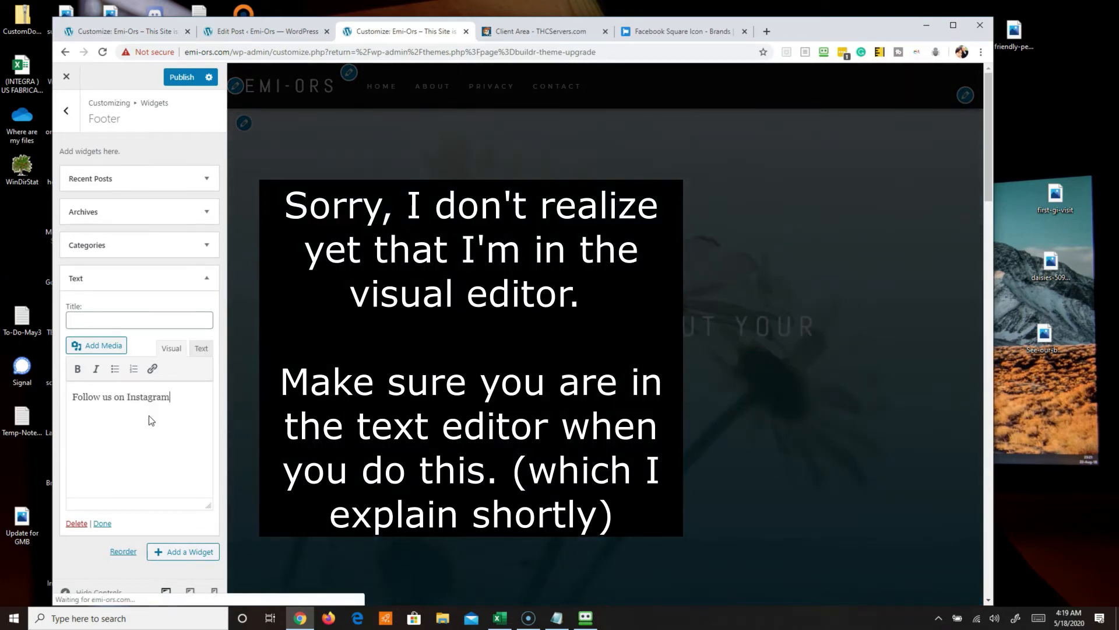
{"action": "type", "text": "Like us on Fac"}
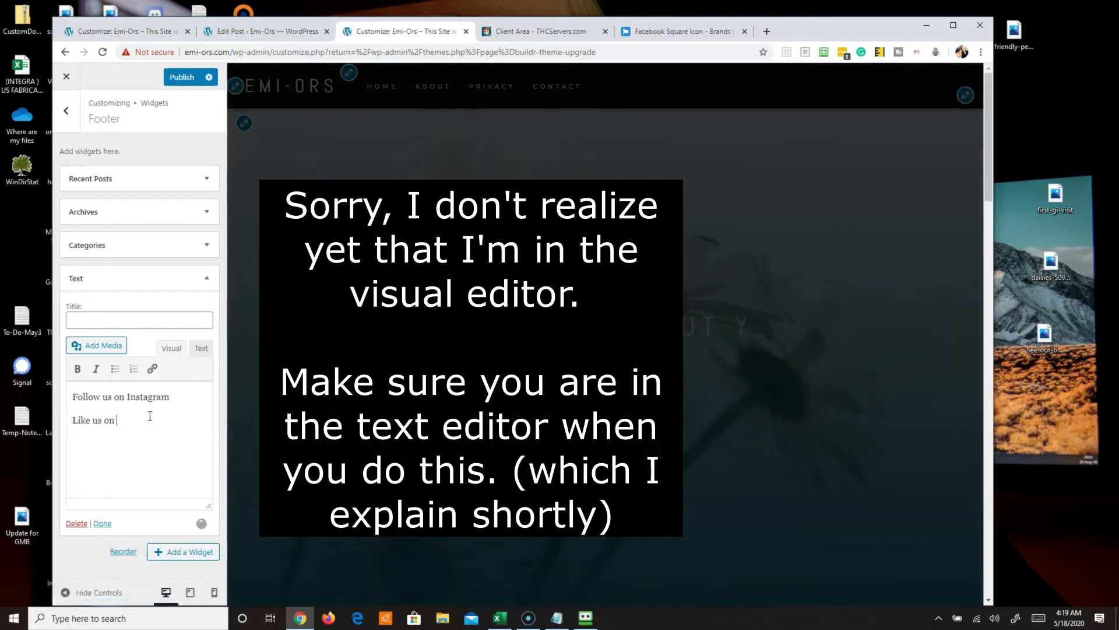
{"action": "type", "text": "ebook"}
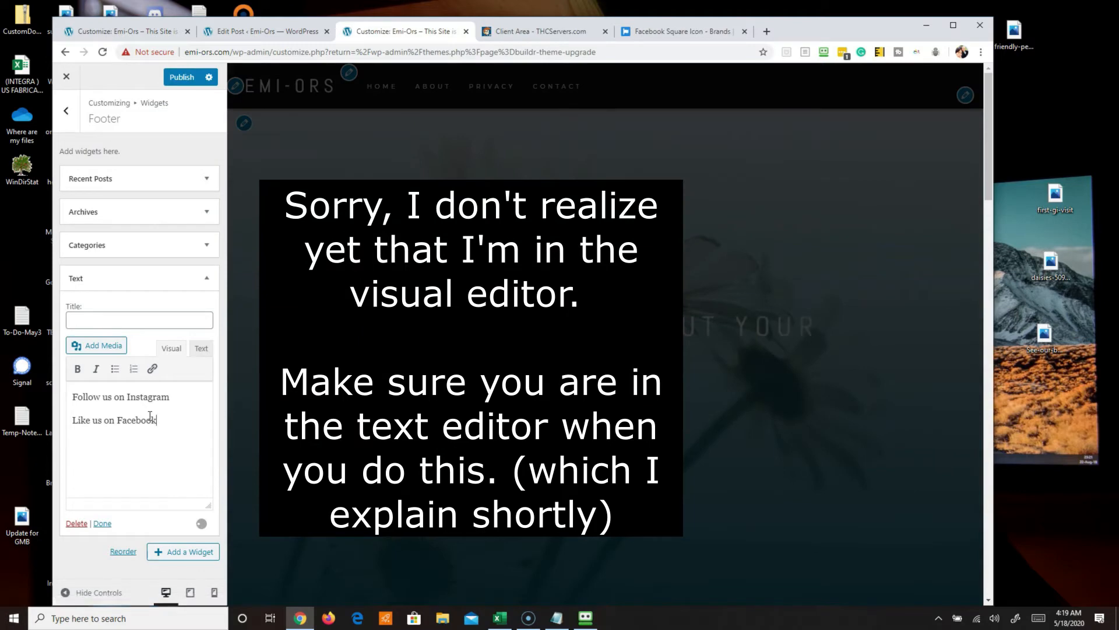
Paste the facebook-square icon's HTML code after "Like us on Facebook" and dismiss the notice about pasted HTML
{"action": "left_click_drag", "start_coordinate": [187, 420], "coordinate": [72, 420]}
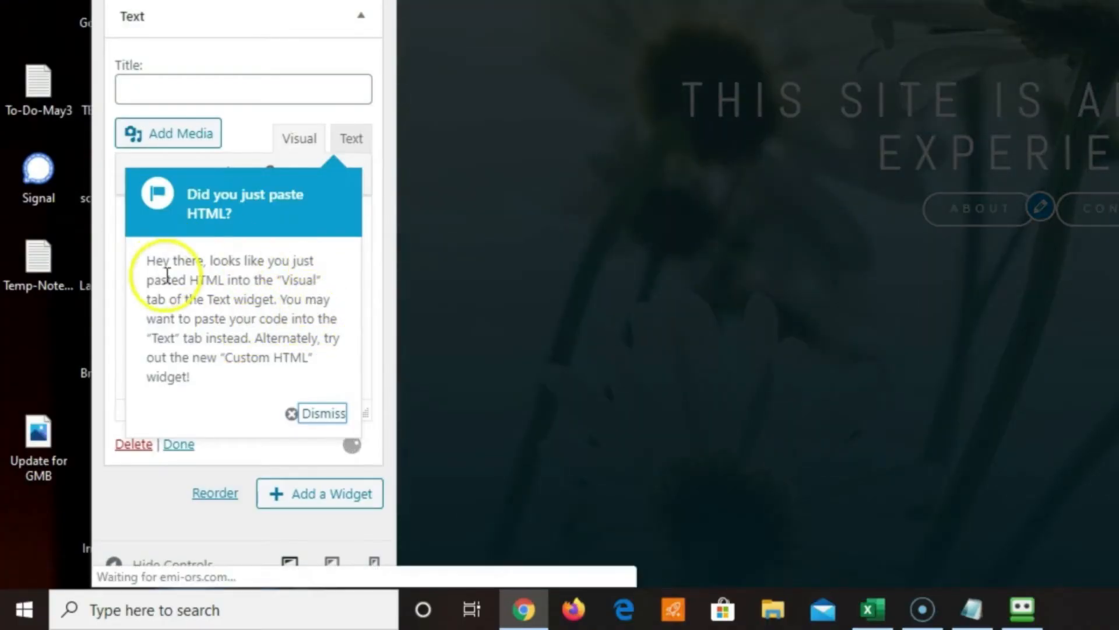
{"action": "left_click_drag", "start_coordinate": [167, 274], "coordinate": [229, 375]}
{"action": "left_click", "coordinate": [299, 286]}
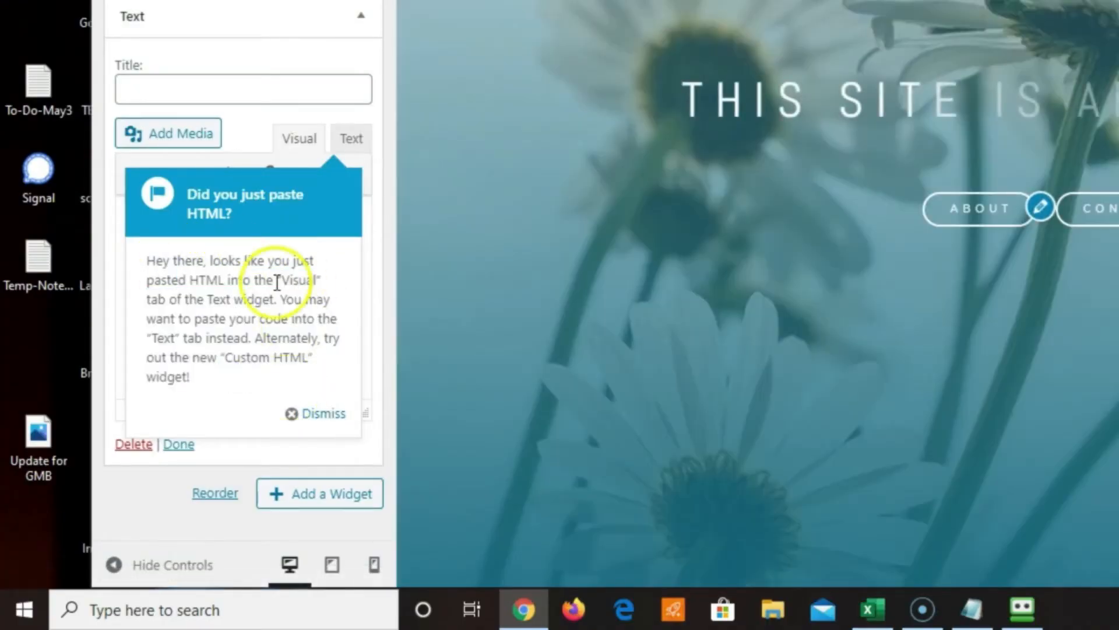
{"action": "left_click", "coordinate": [293, 414]}
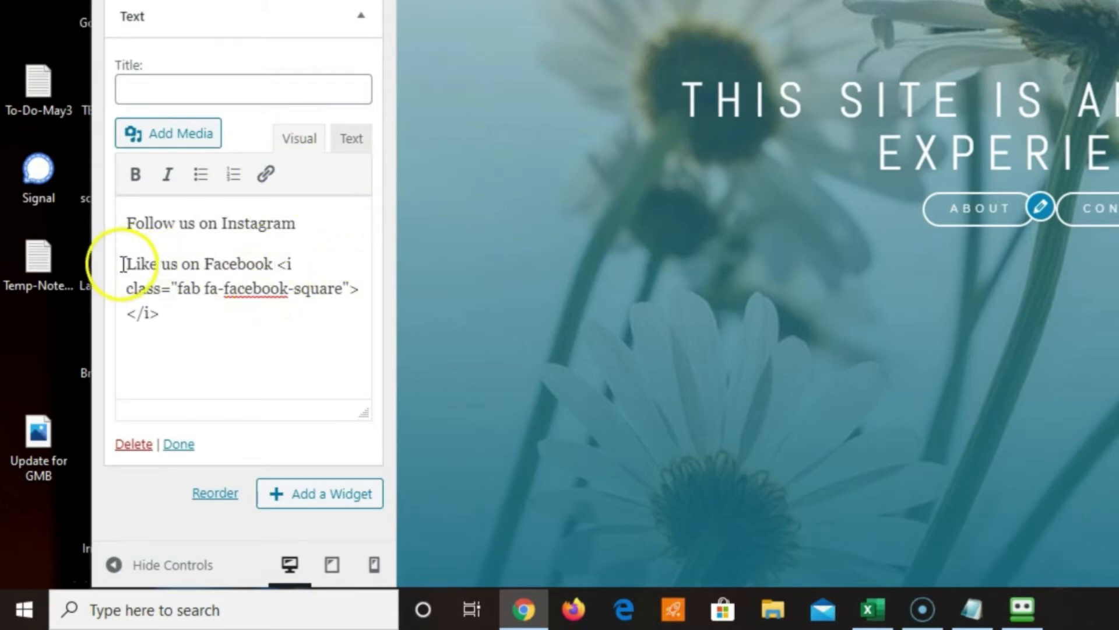
{"action": "left_click_drag", "start_coordinate": [178, 319], "coordinate": [124, 264]}
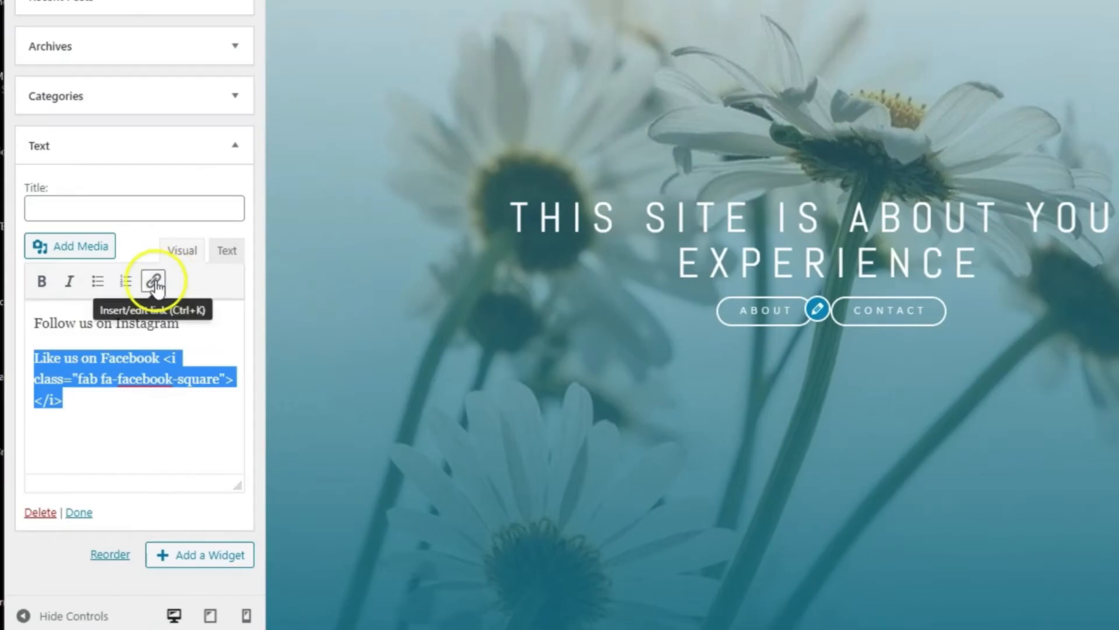
{"action": "left_click", "coordinate": [266, 173]}
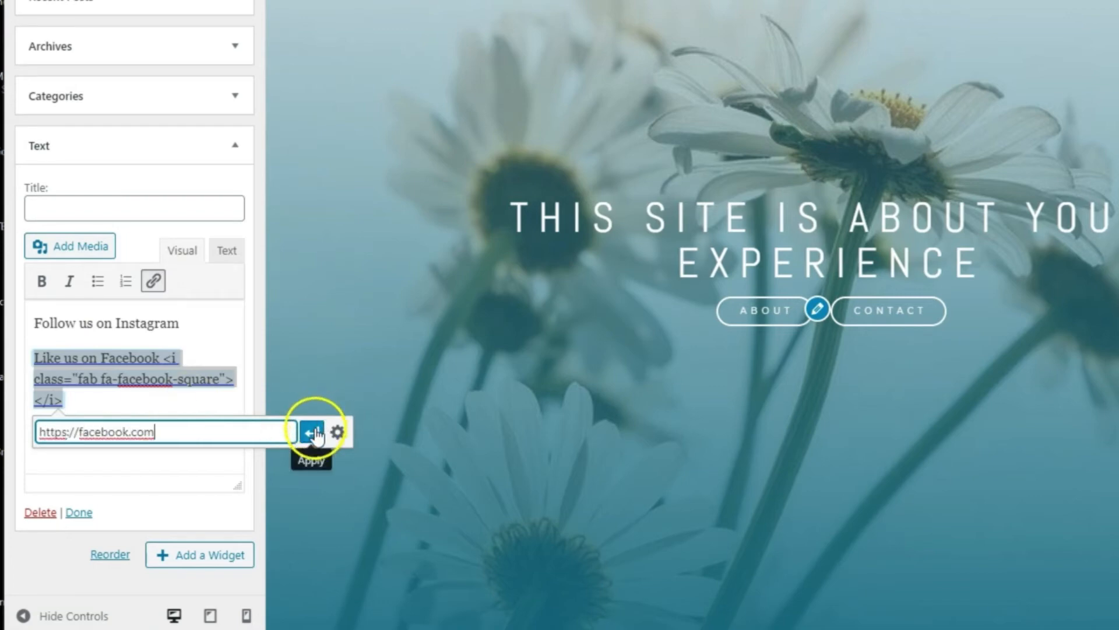
{"action": "left_click", "coordinate": [334, 433]}
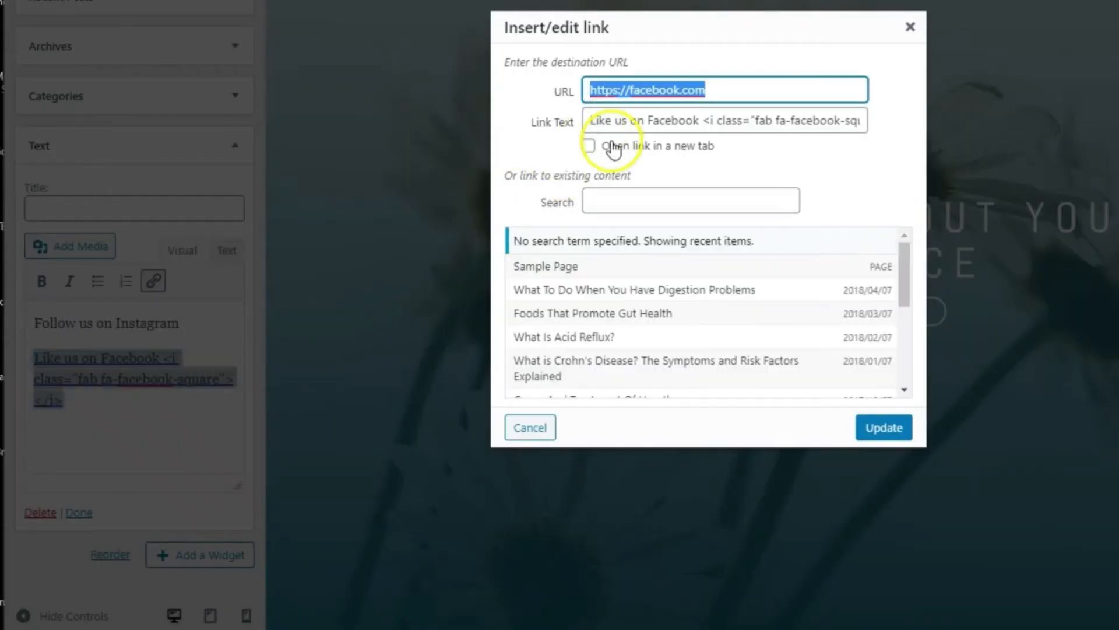
{"action": "left_click", "coordinate": [588, 146]}
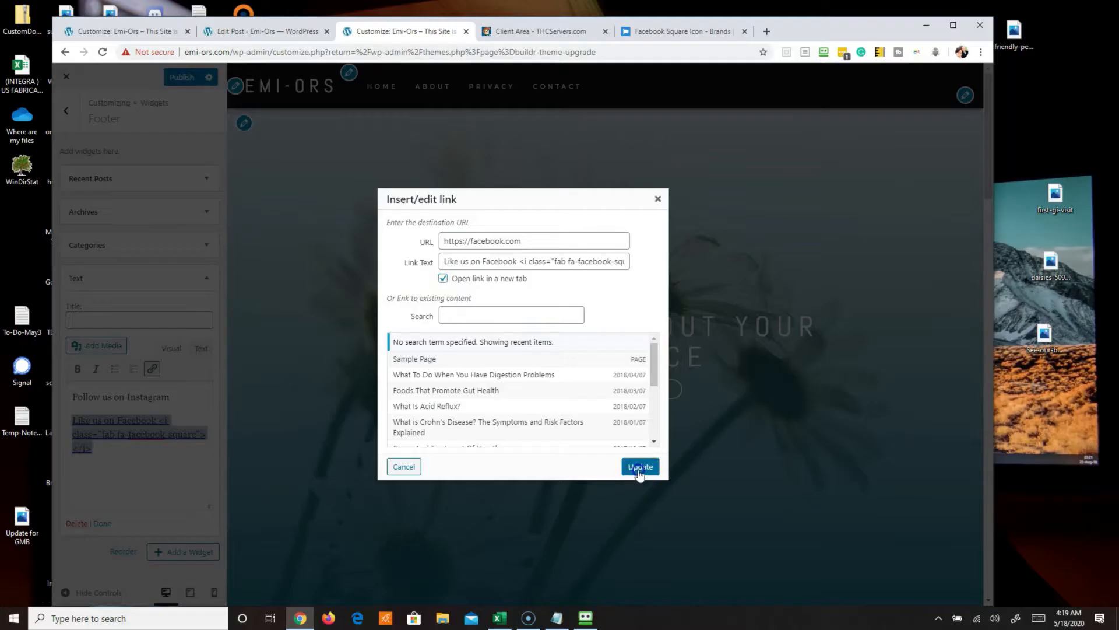
{"action": "left_click", "coordinate": [884, 427]}
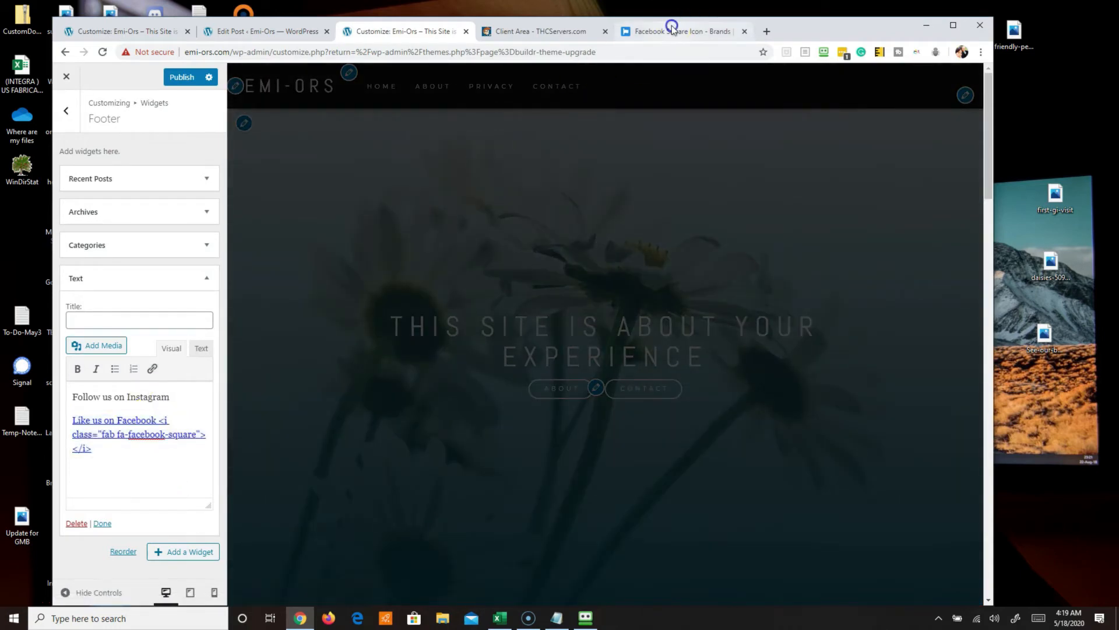
Search Font Awesome for "instagram", open the instagram-square icon and copy its HTML code
{"action": "left_click", "coordinate": [676, 31]}
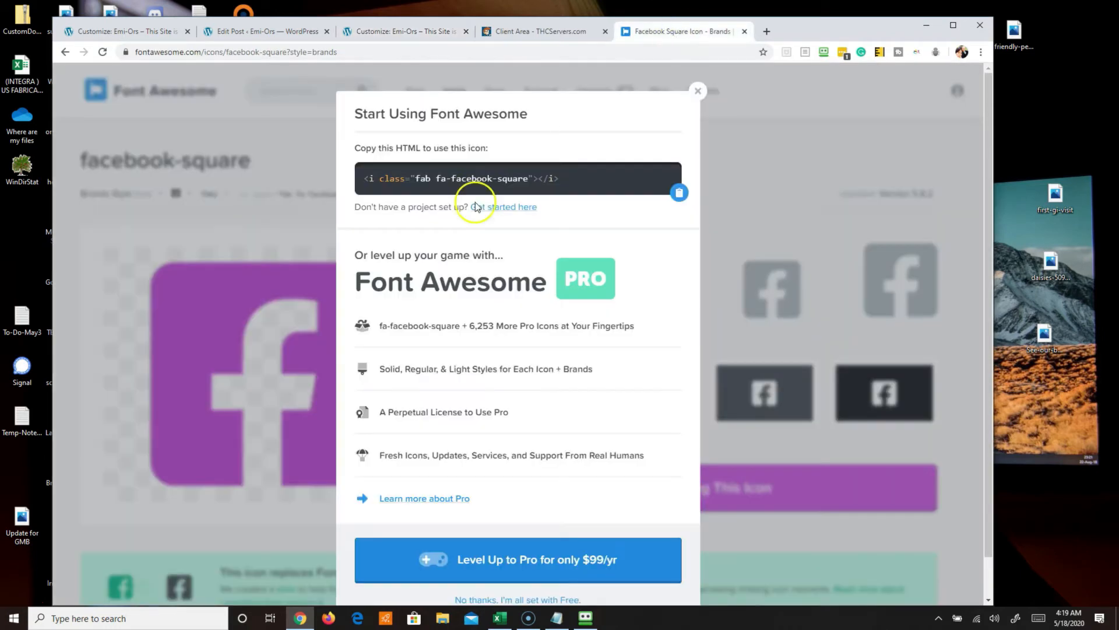
{"action": "left_click", "coordinate": [693, 94]}
{"action": "left_click", "coordinate": [280, 87]}
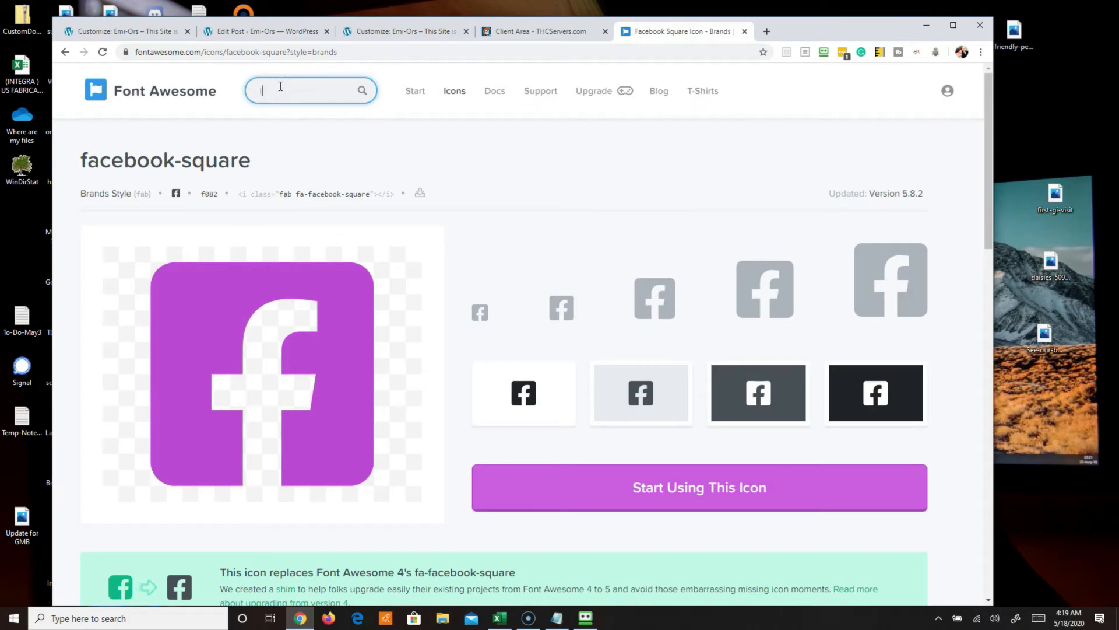
{"action": "key", "text": "Return"}
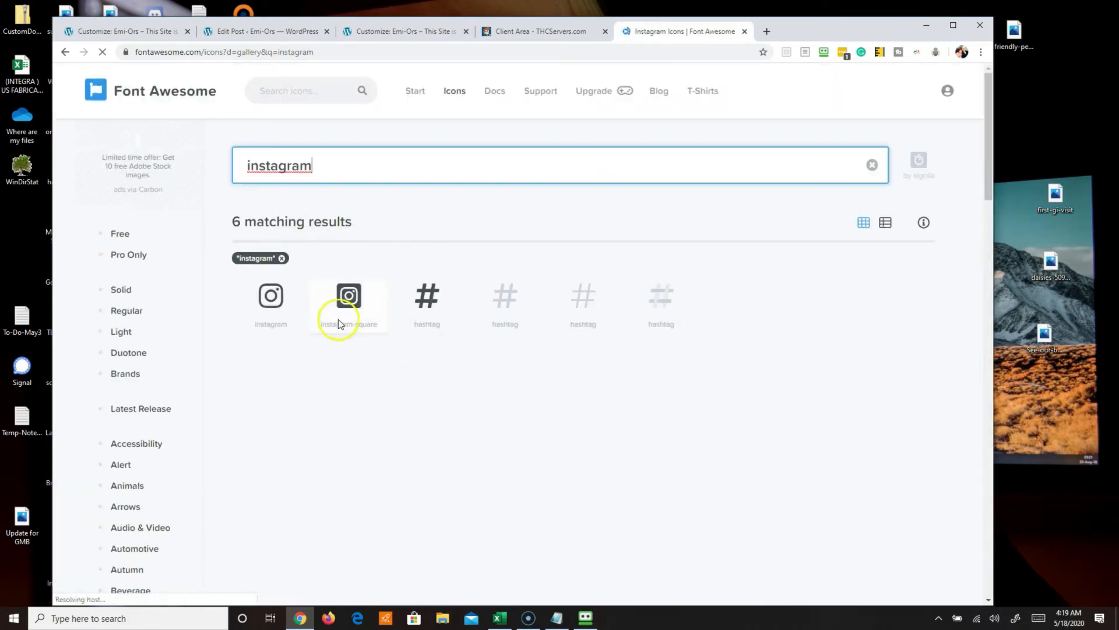
{"action": "left_click", "coordinate": [346, 300]}
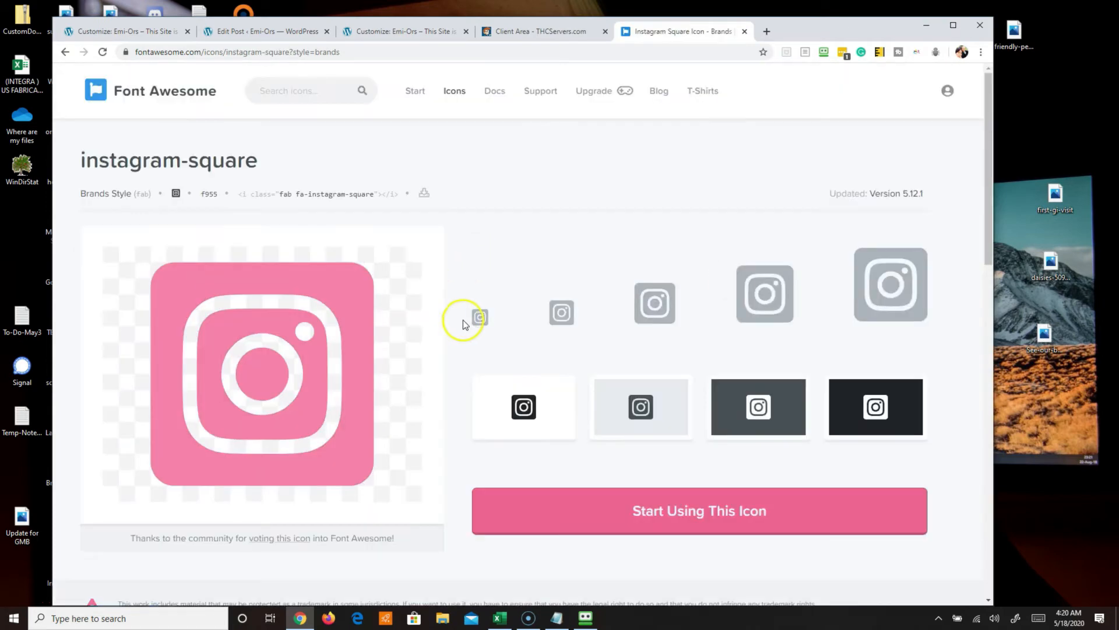
{"action": "left_click", "coordinate": [708, 527]}
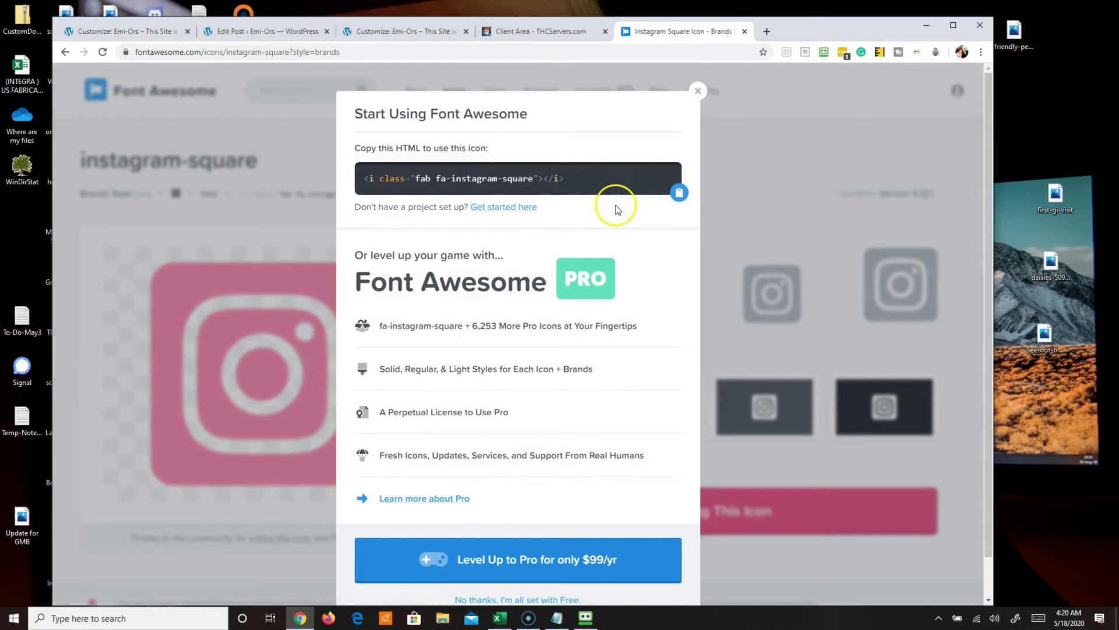
{"action": "left_click", "coordinate": [681, 191]}
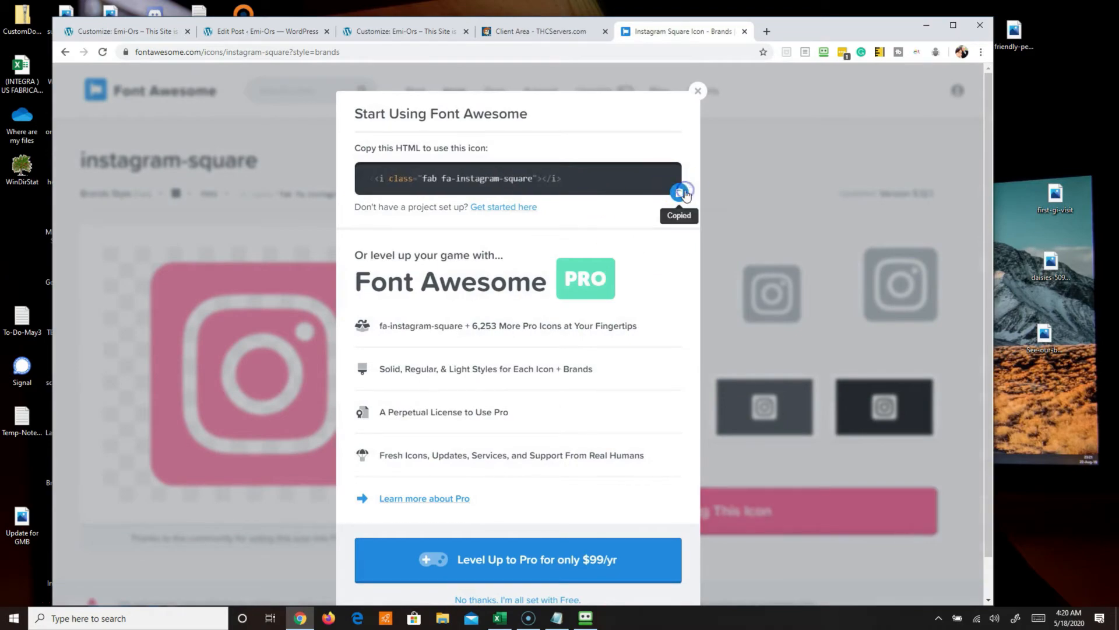
Return to the site customizer and paste the instagram-square icon code after "Follow us on Instagram" in the Text widget
{"action": "left_click", "coordinate": [430, 31]}
{"action": "left_click", "coordinate": [174, 326]}
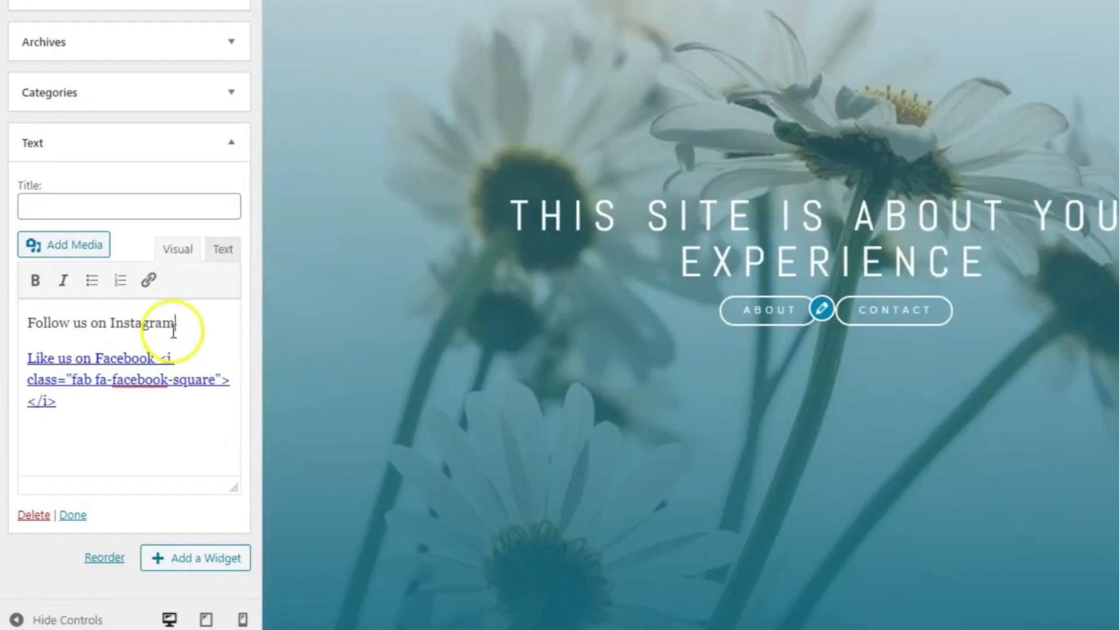
{"action": "key", "text": "ctrl+v"}
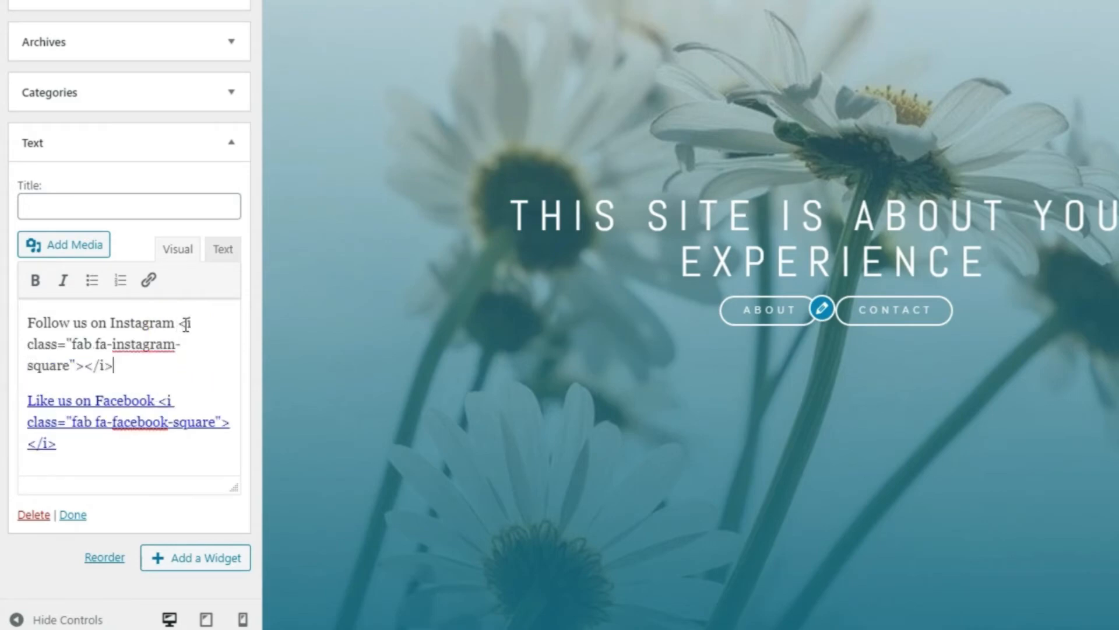
{"action": "left_click_drag", "start_coordinate": [133, 365], "coordinate": [26, 320]}
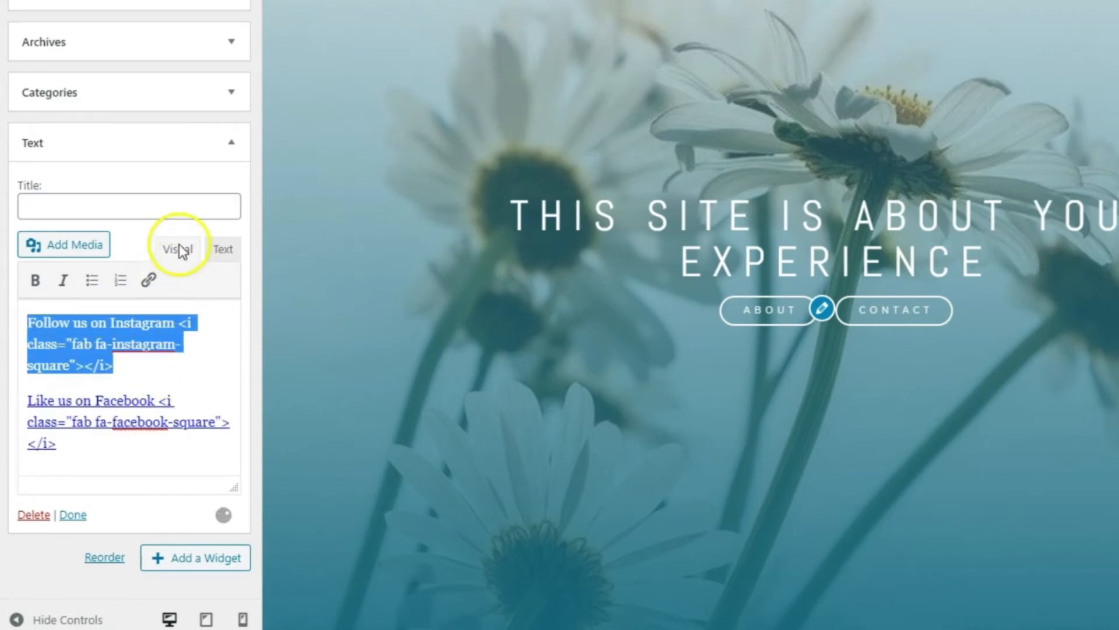
{"action": "left_click", "coordinate": [146, 283]}
{"action": "left_click", "coordinate": [147, 282]}
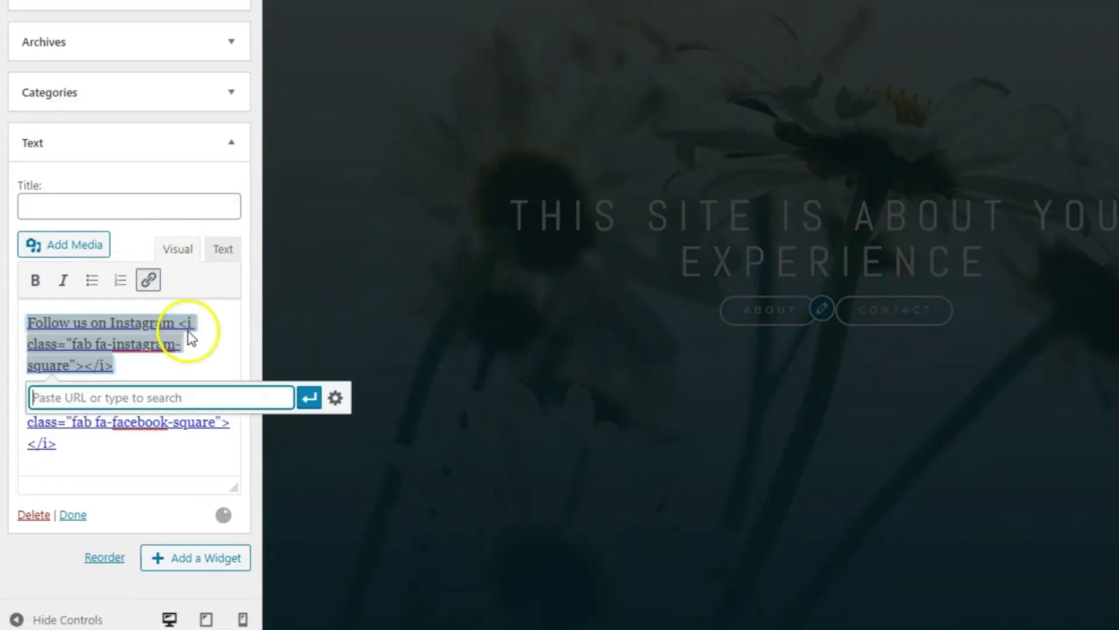
{"action": "type", "text": "https://instagram.com"}
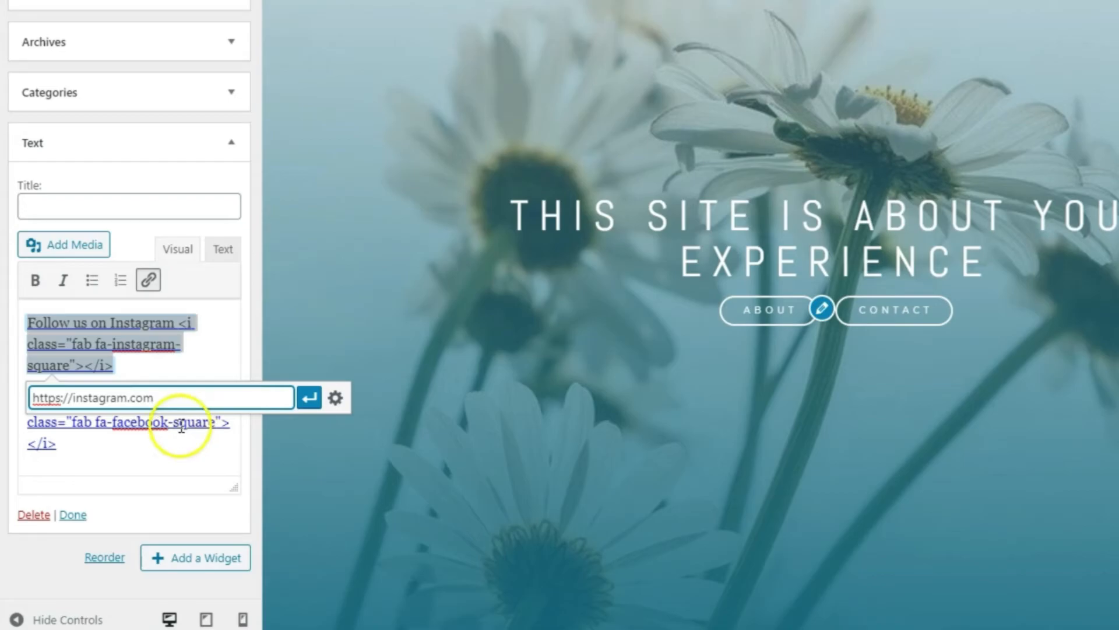
{"action": "left_click", "coordinate": [336, 398]}
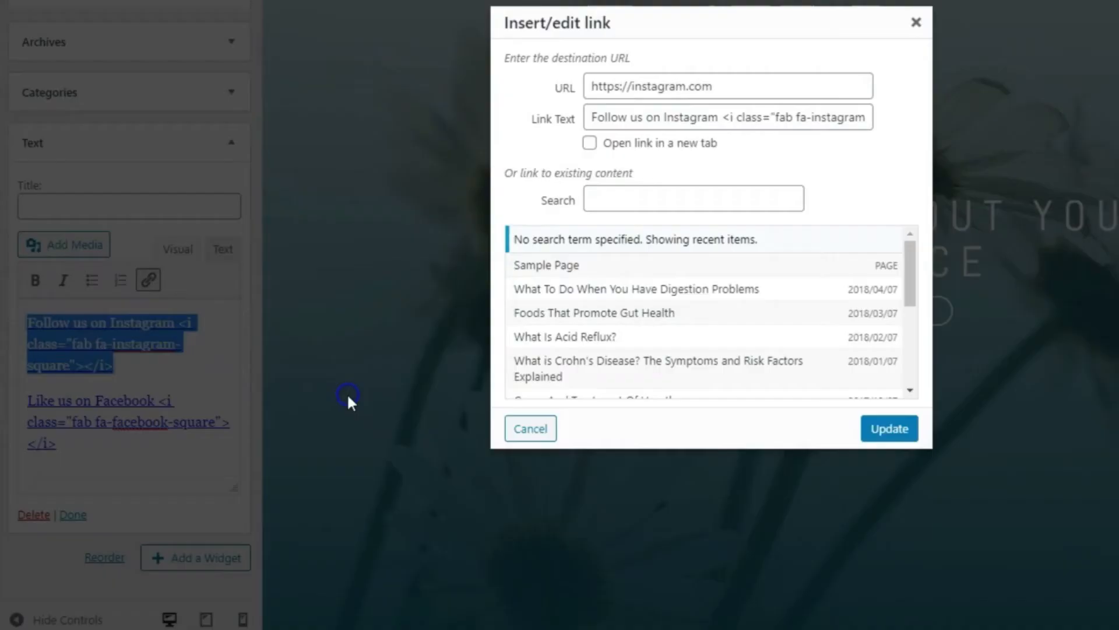
{"action": "left_click", "coordinate": [589, 143]}
{"action": "left_click", "coordinate": [893, 430]}
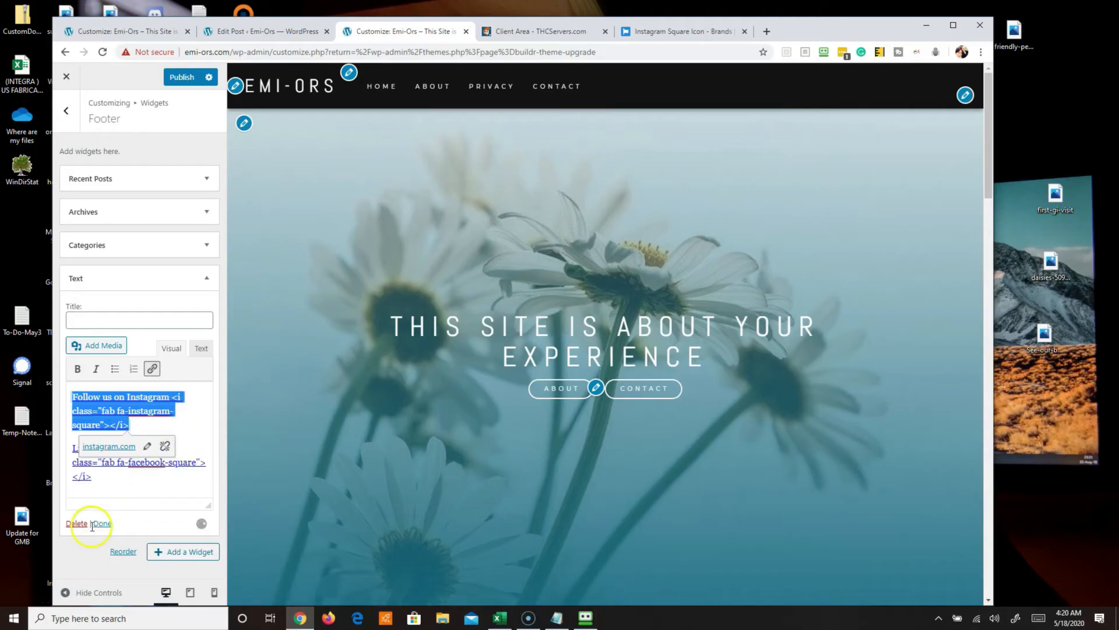
Collapse the Text widget and examine how the Instagram and Facebook lines appear in the page preview's footer
{"action": "left_click", "coordinate": [81, 516]}
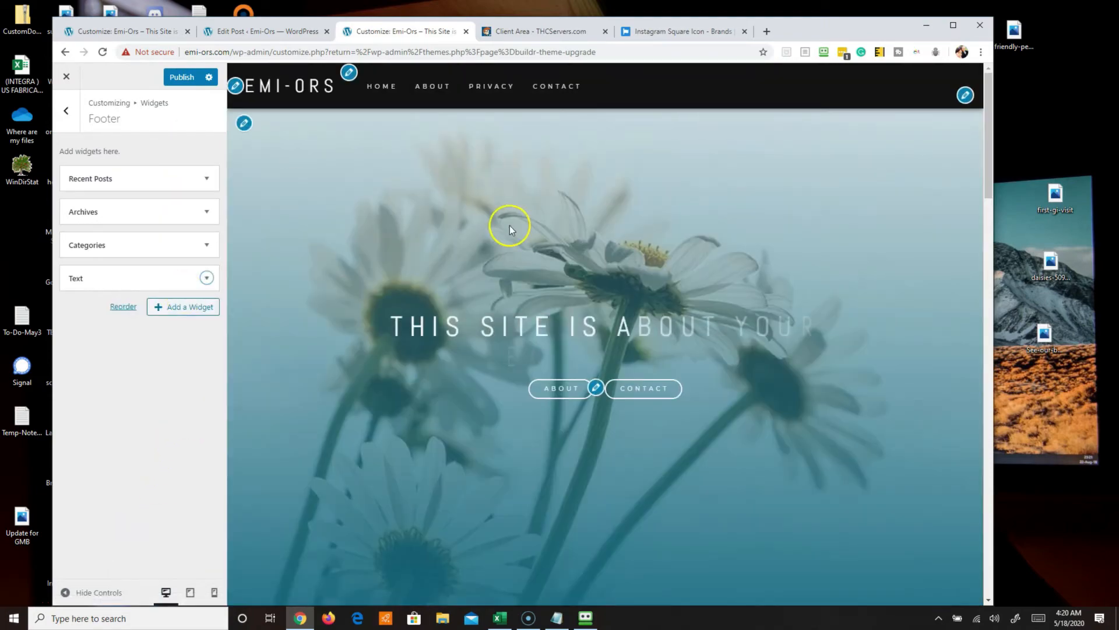
{"action": "scroll", "coordinate": [515, 278], "scroll_direction": "down", "scroll_amount": 15}
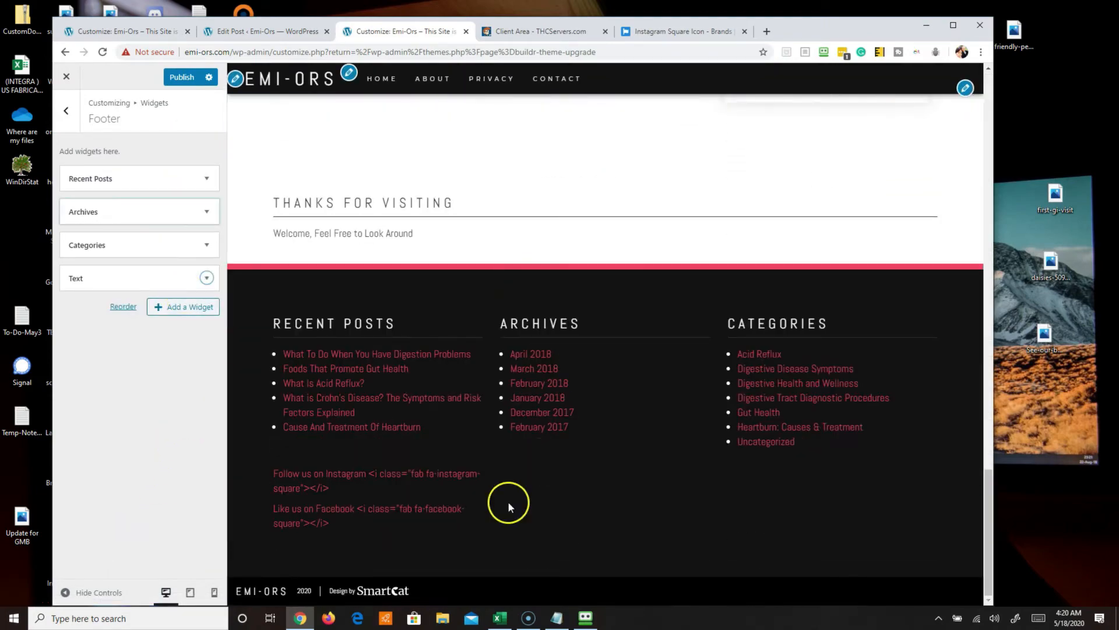
{"action": "left_click_drag", "start_coordinate": [351, 517], "coordinate": [283, 473]}
{"action": "left_click", "coordinate": [363, 491]}
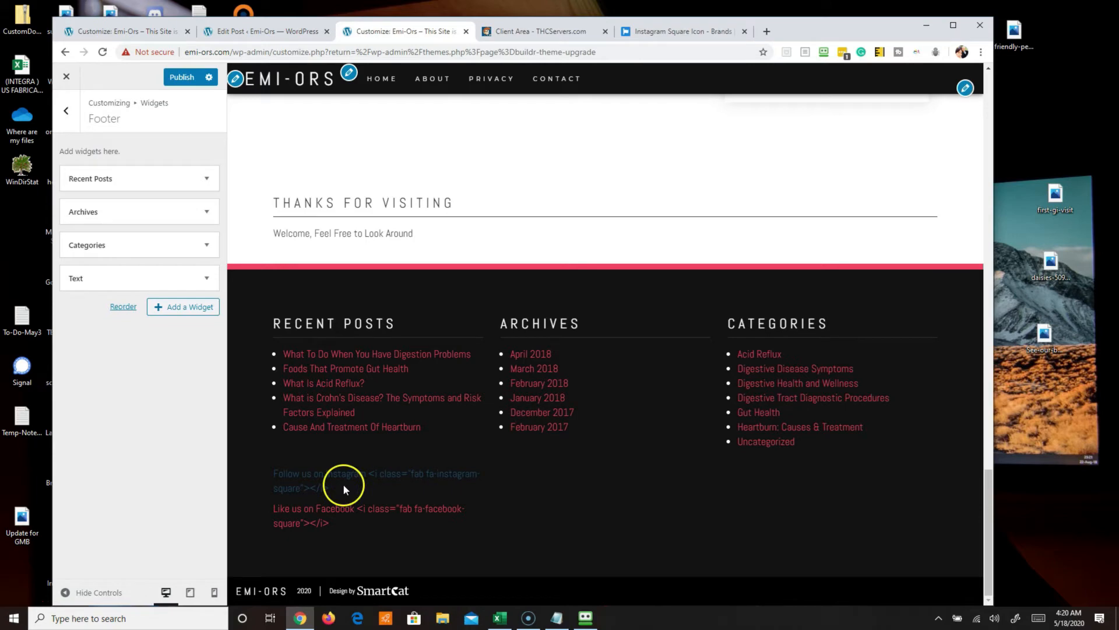
{"action": "scroll", "coordinate": [389, 489], "scroll_direction": "up", "scroll_amount": 1}
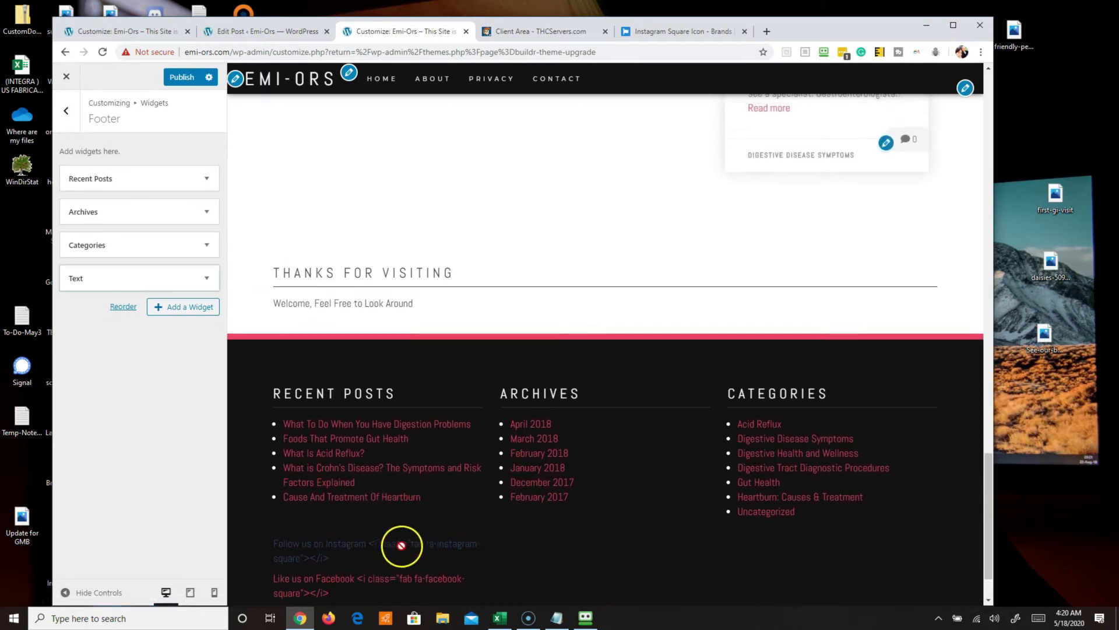
{"action": "scroll", "coordinate": [356, 563], "scroll_direction": "down", "scroll_amount": 1}
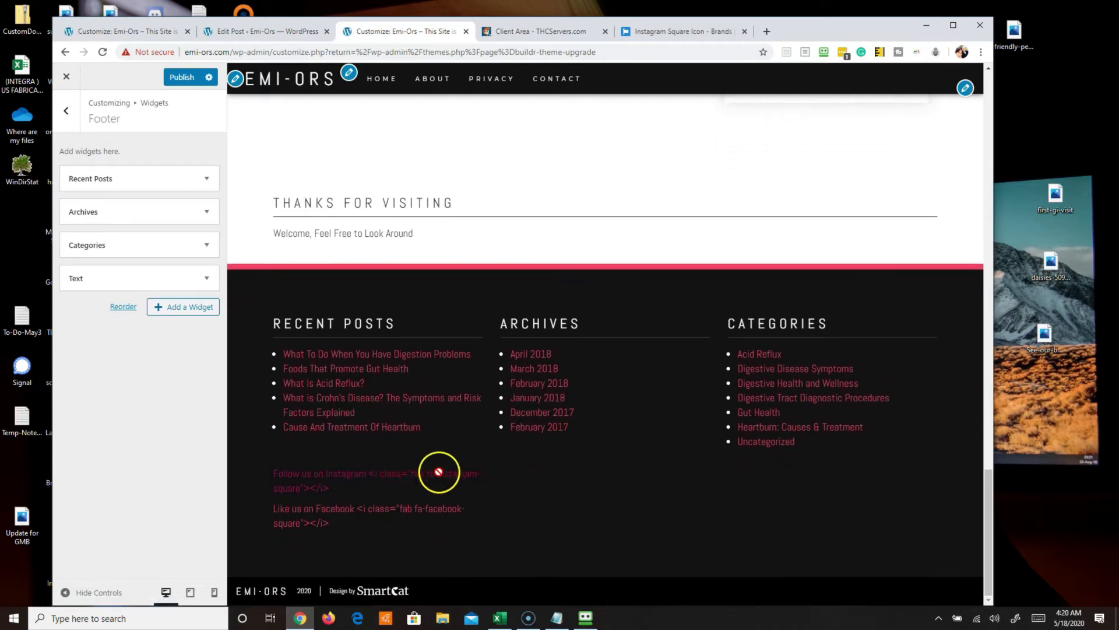
Reopen the Text widget and move the Instagram and Facebook lines with their icon codes from its visual editor into its text editor
{"action": "left_click", "coordinate": [208, 279]}
{"action": "triple_click", "coordinate": [165, 450]}
{"action": "left_click_drag", "start_coordinate": [111, 481], "coordinate": [72, 385]}
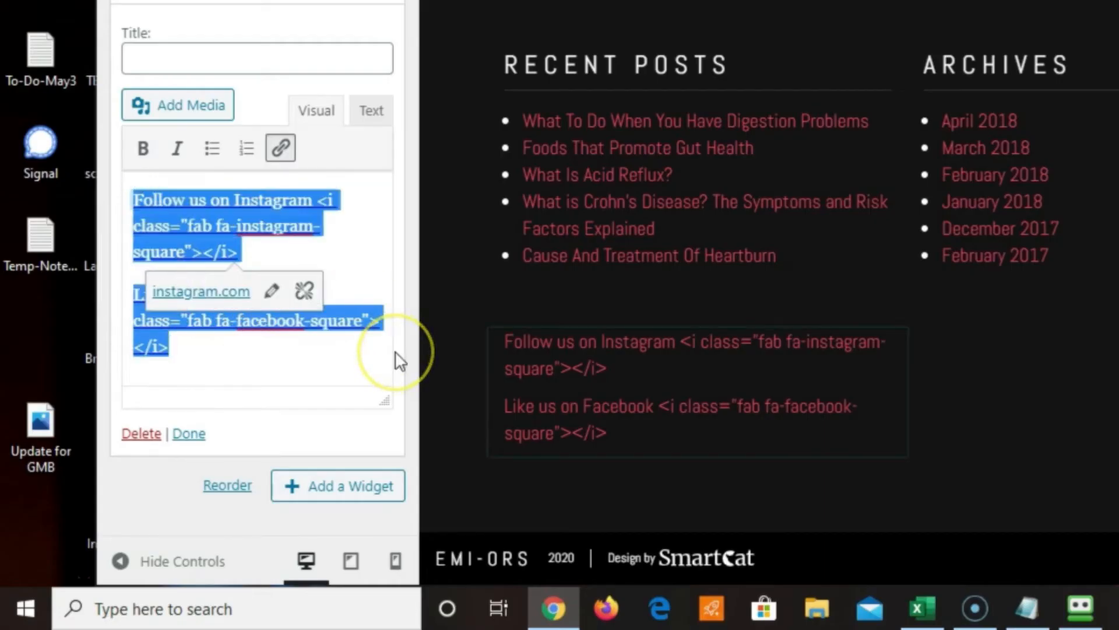
{"action": "key", "text": "Delete"}
{"action": "left_click", "coordinate": [380, 121]}
{"action": "left_click", "coordinate": [238, 203]}
{"action": "key", "text": "ctrl+v"}
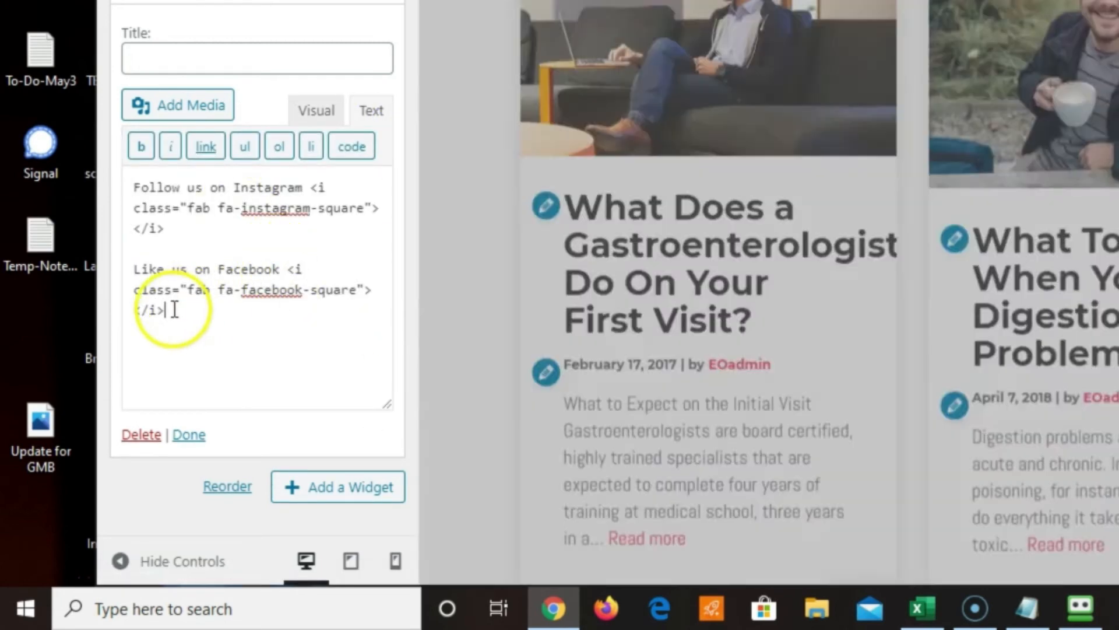
Switch the Text widget back to its visual editor to check the Instagram and Facebook lines
{"action": "left_click_drag", "start_coordinate": [169, 312], "coordinate": [135, 187]}
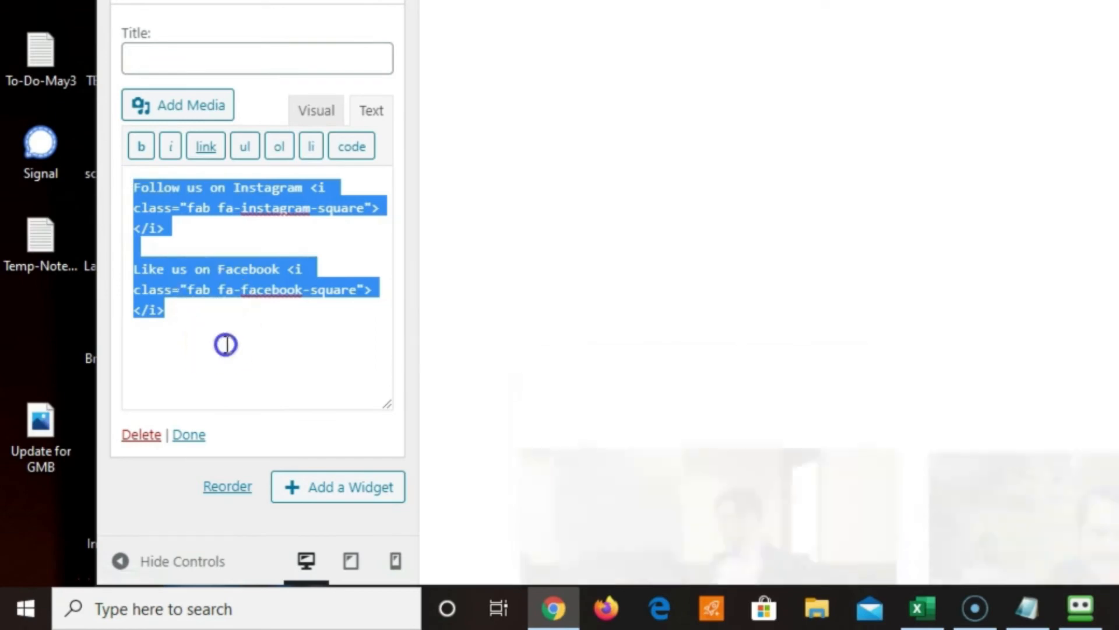
{"action": "left_click", "coordinate": [226, 344]}
{"action": "left_click", "coordinate": [306, 111]}
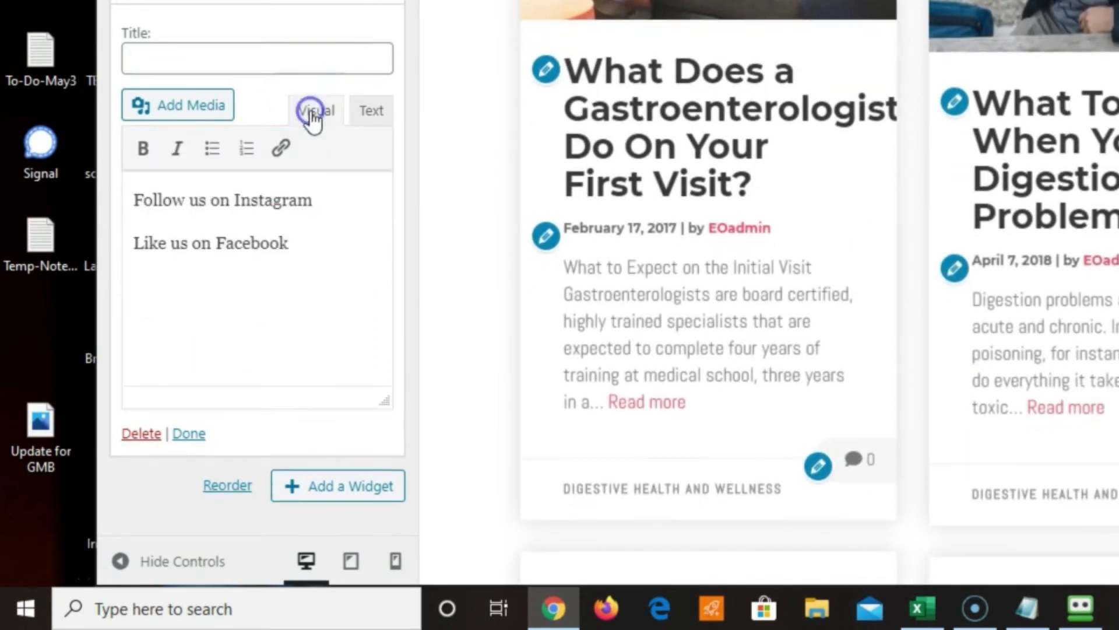
{"action": "left_click_drag", "start_coordinate": [298, 240], "coordinate": [130, 234]}
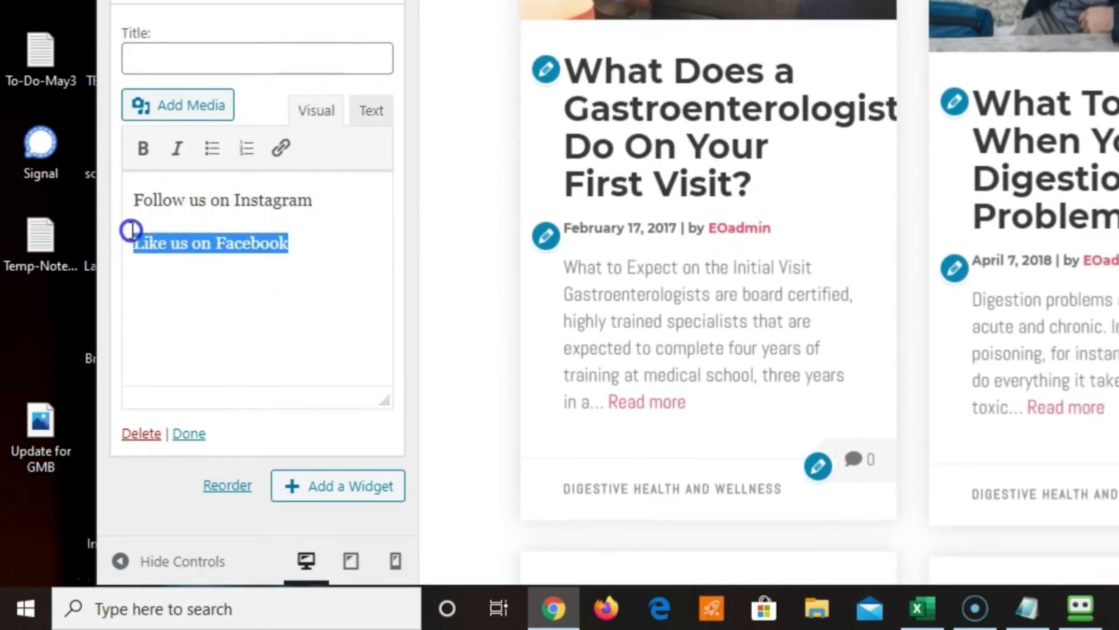
{"action": "left_click", "coordinate": [279, 153]}
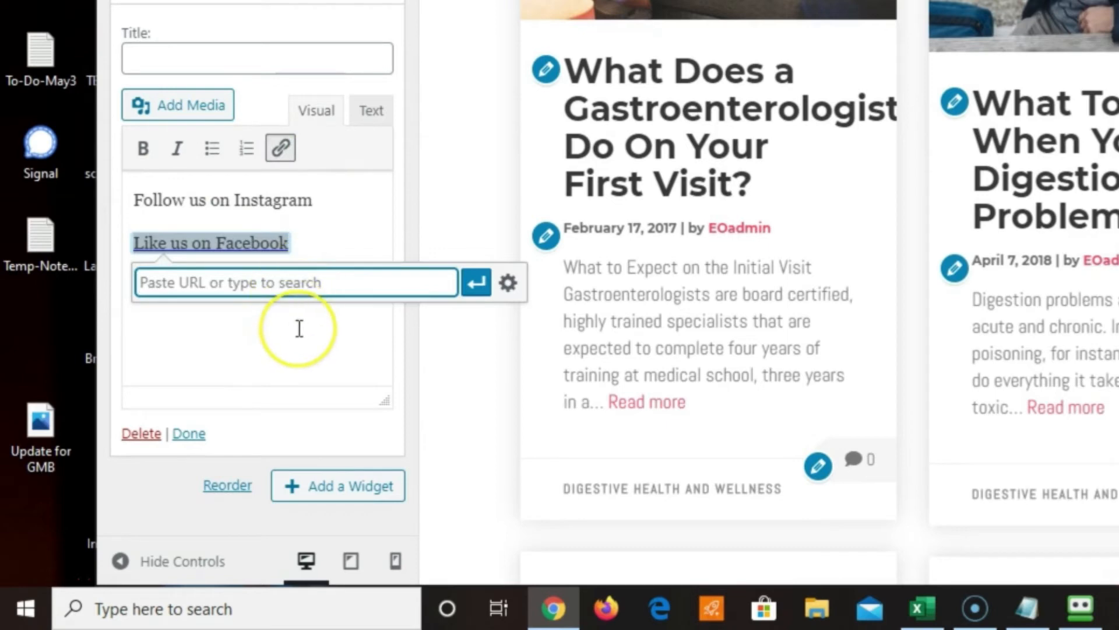
{"action": "type", "text": "https://facebook.com/"}
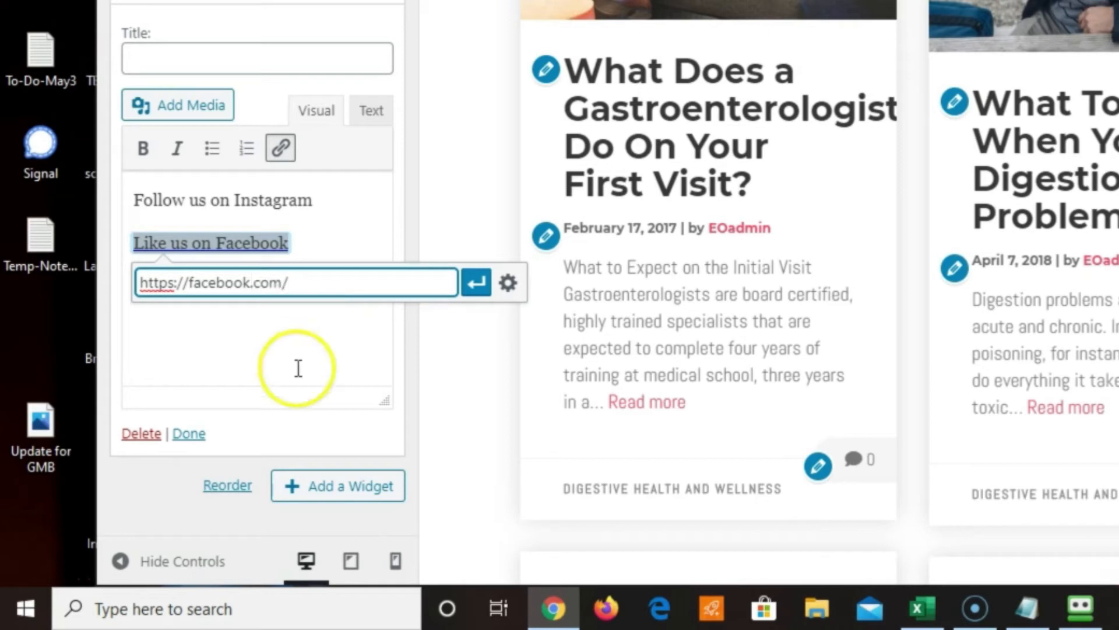
{"action": "left_click", "coordinate": [508, 283]}
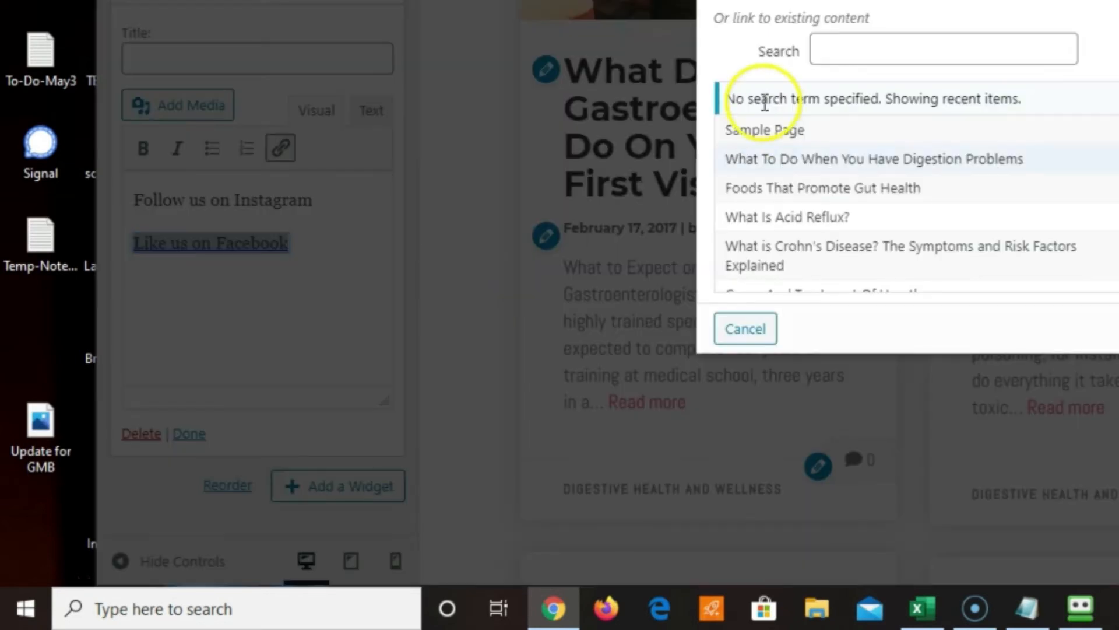
{"action": "left_click", "coordinate": [746, 329]}
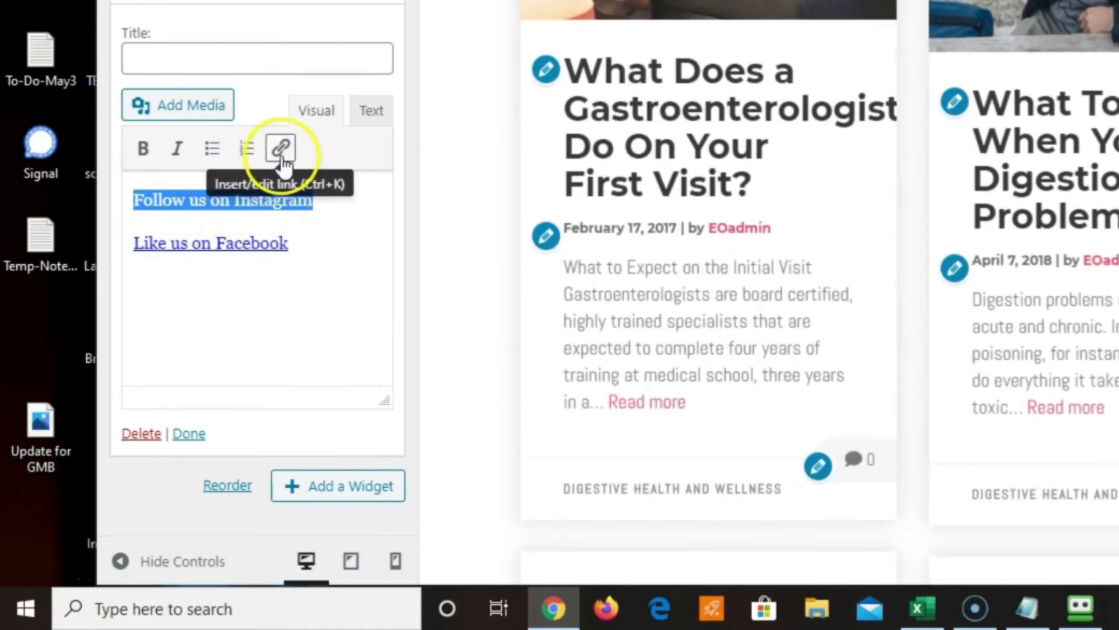
{"action": "left_click", "coordinate": [281, 148]}
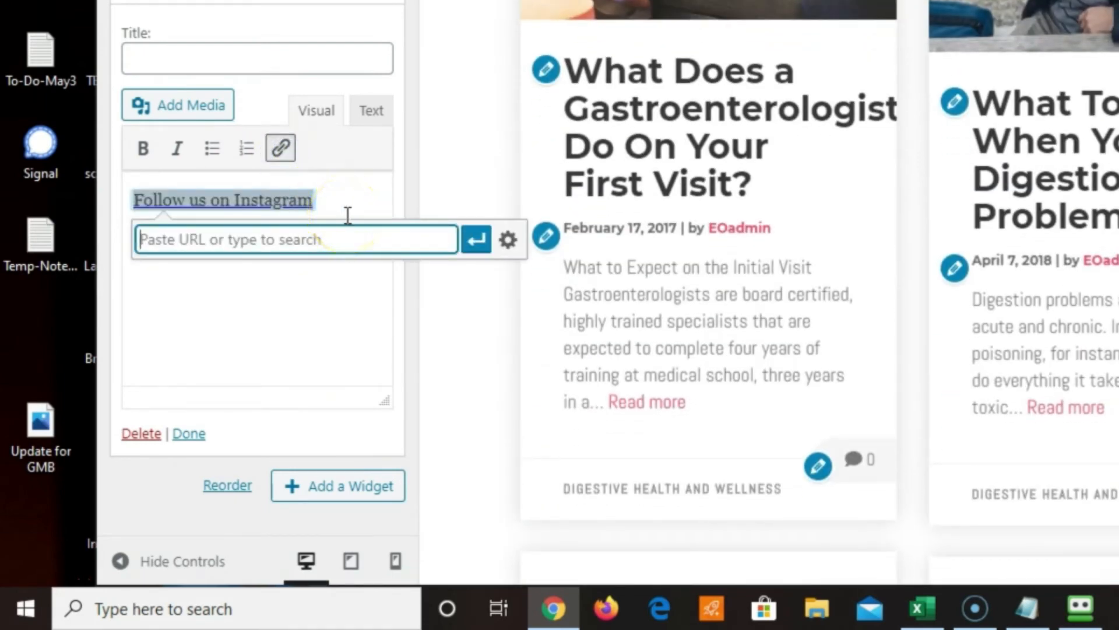
{"action": "type", "text": "http"}
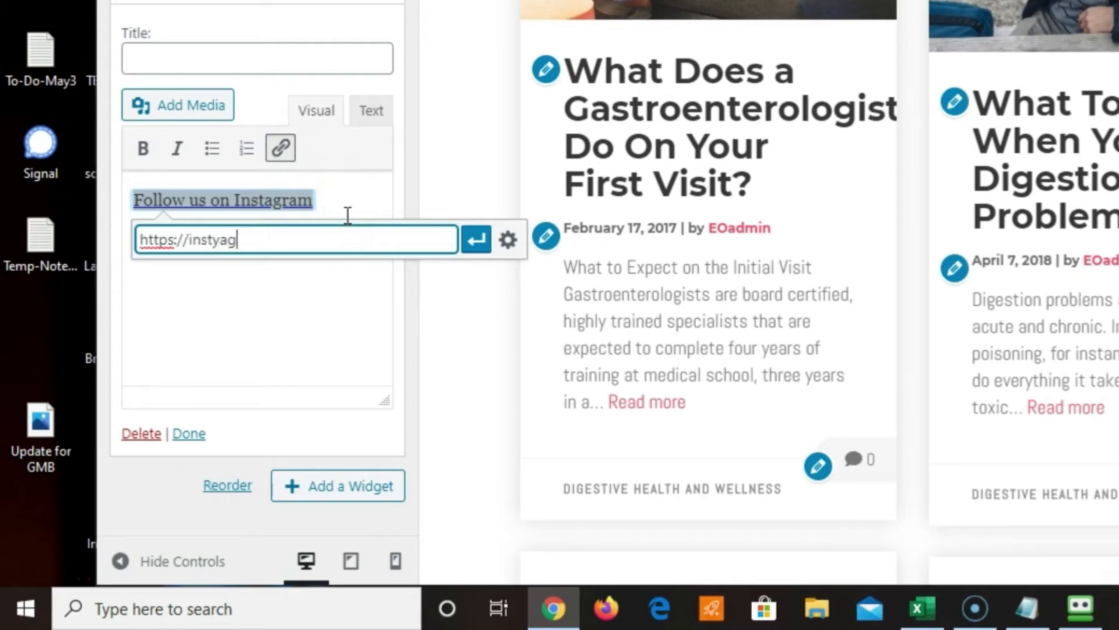
{"action": "type", "text": "s://insta"}
{"action": "type", "text": "gram.com"}
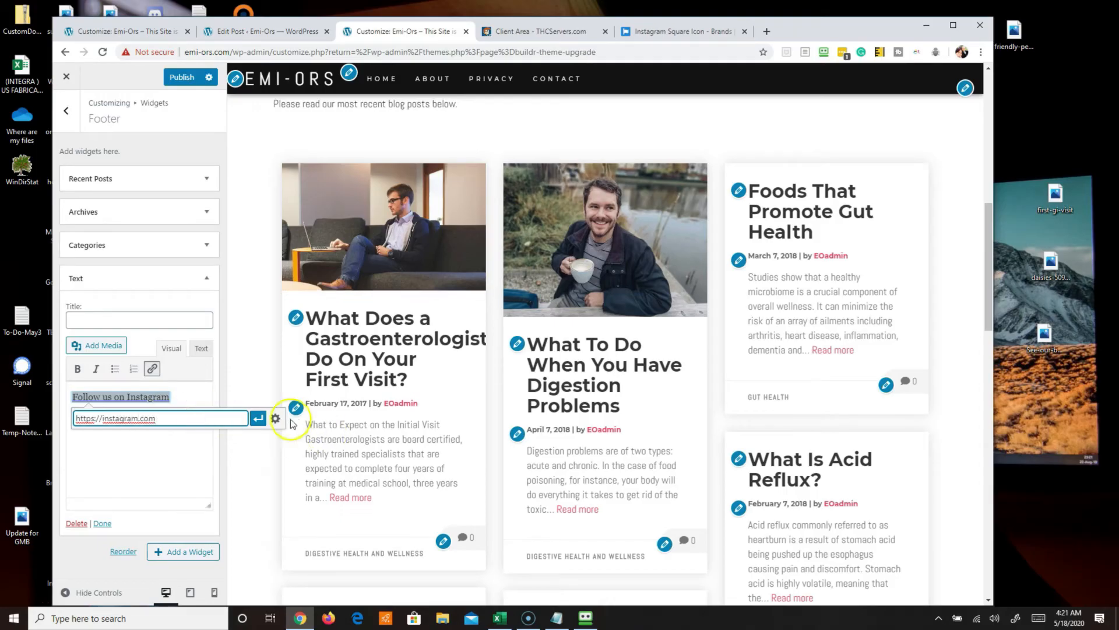
{"action": "left_click", "coordinate": [275, 418]}
{"action": "left_click", "coordinate": [443, 278]}
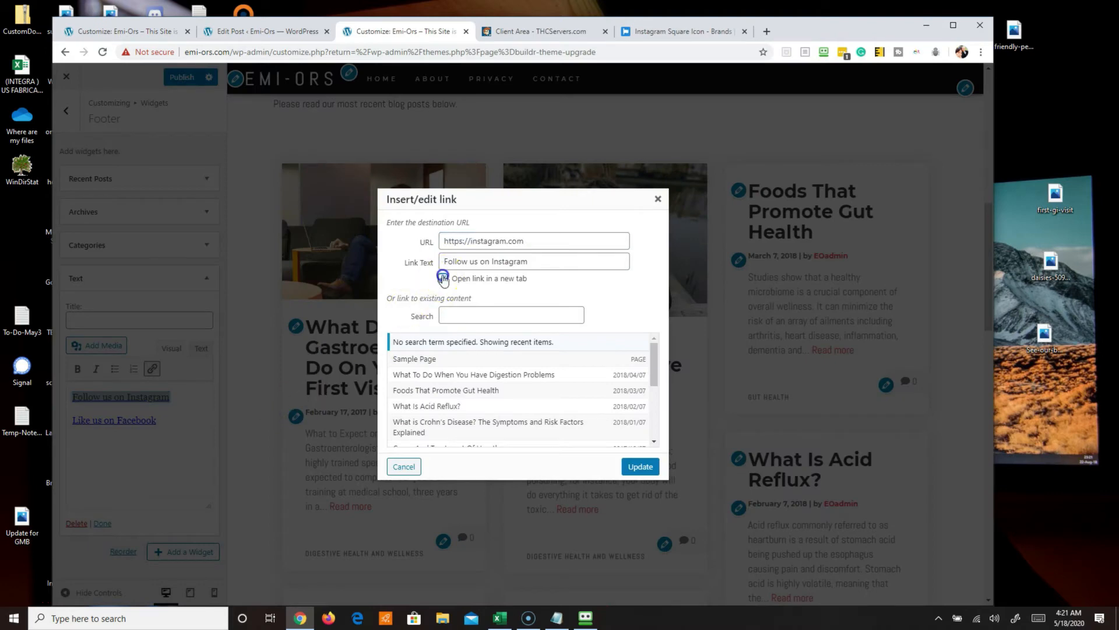
{"action": "left_click", "coordinate": [640, 466]}
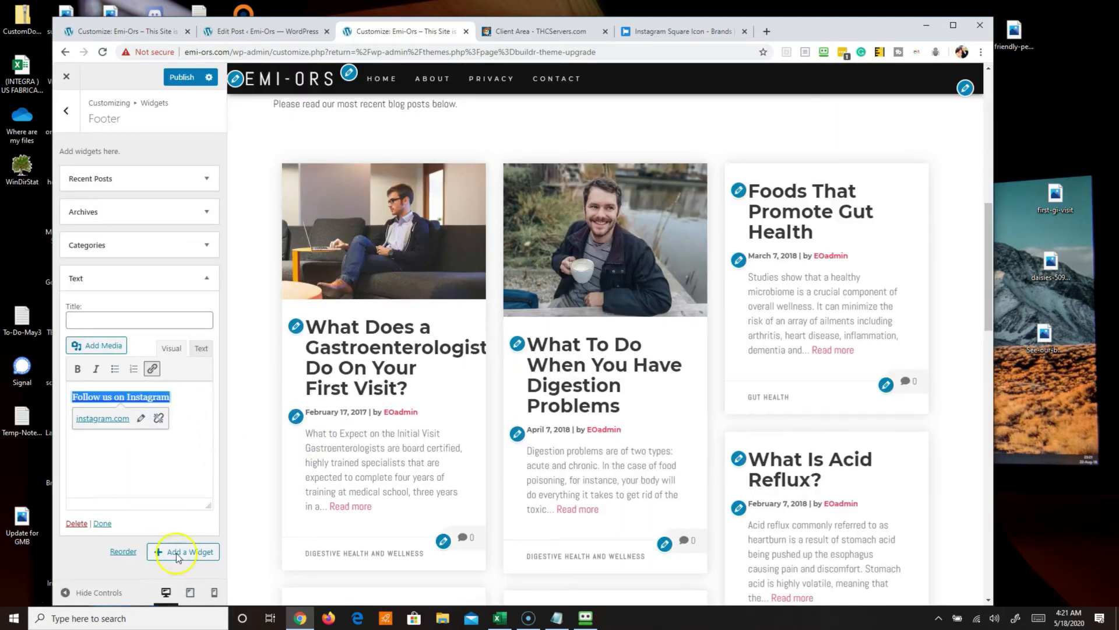
Collapse the Text widget and examine the Instagram and Facebook links with their icons in the page preview's footer
{"action": "left_click", "coordinate": [103, 523]}
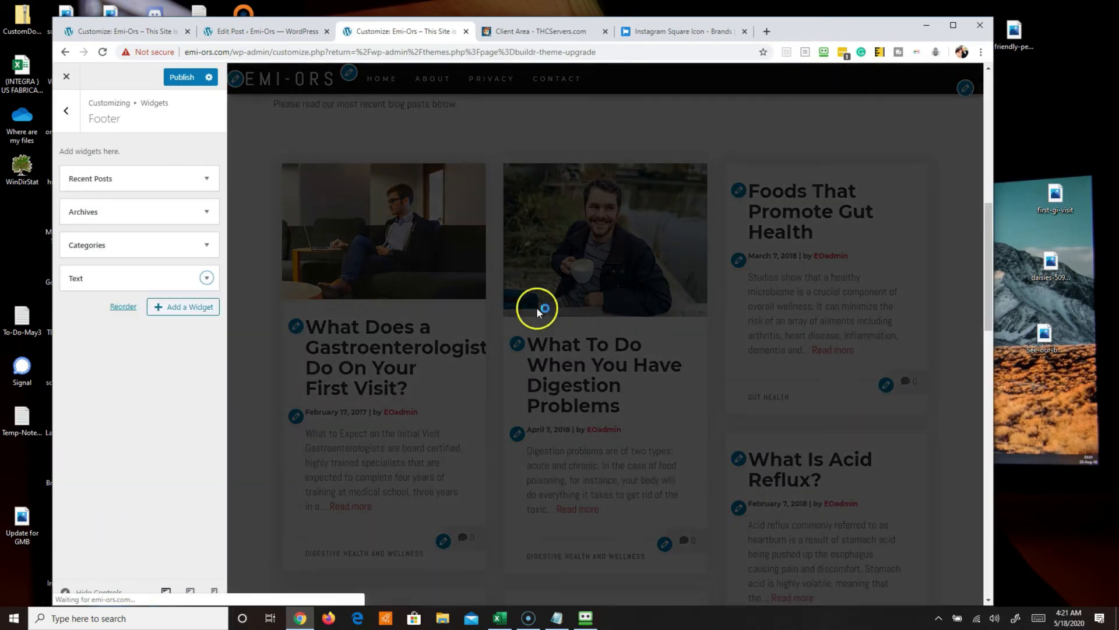
{"action": "scroll", "coordinate": [548, 300], "scroll_direction": "down", "scroll_amount": 15}
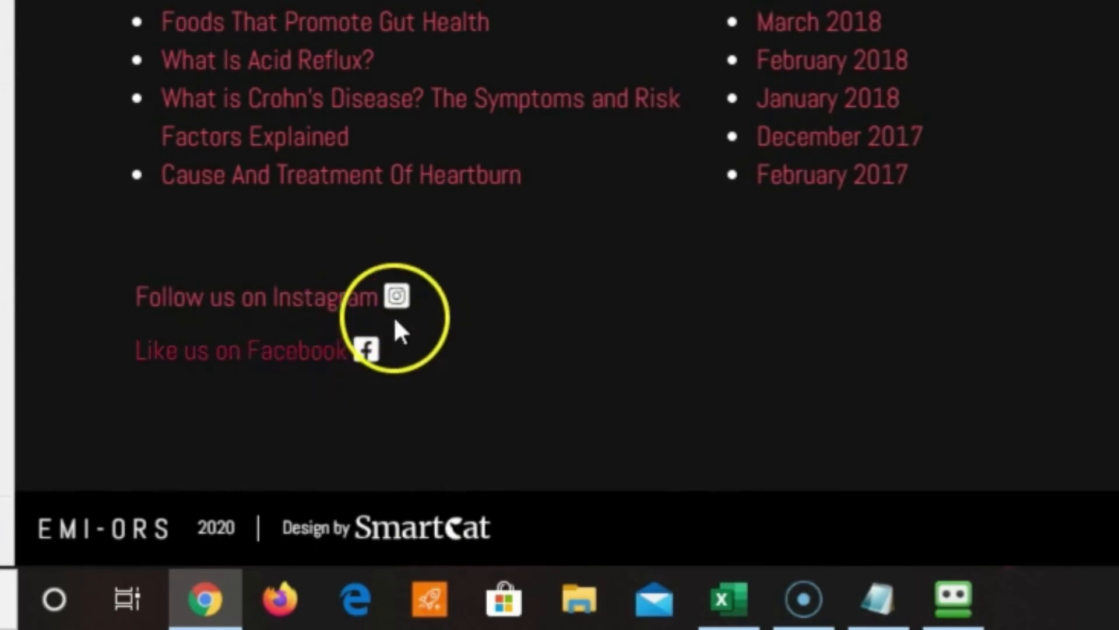
{"action": "scroll", "coordinate": [382, 312], "scroll_direction": "up", "scroll_amount": 2}
{"action": "scroll", "coordinate": [426, 379], "scroll_direction": "down", "scroll_amount": 1}
{"action": "scroll", "coordinate": [452, 408], "scroll_direction": "up", "scroll_amount": 1}
{"action": "scroll", "coordinate": [474, 421], "scroll_direction": "down", "scroll_amount": 2}
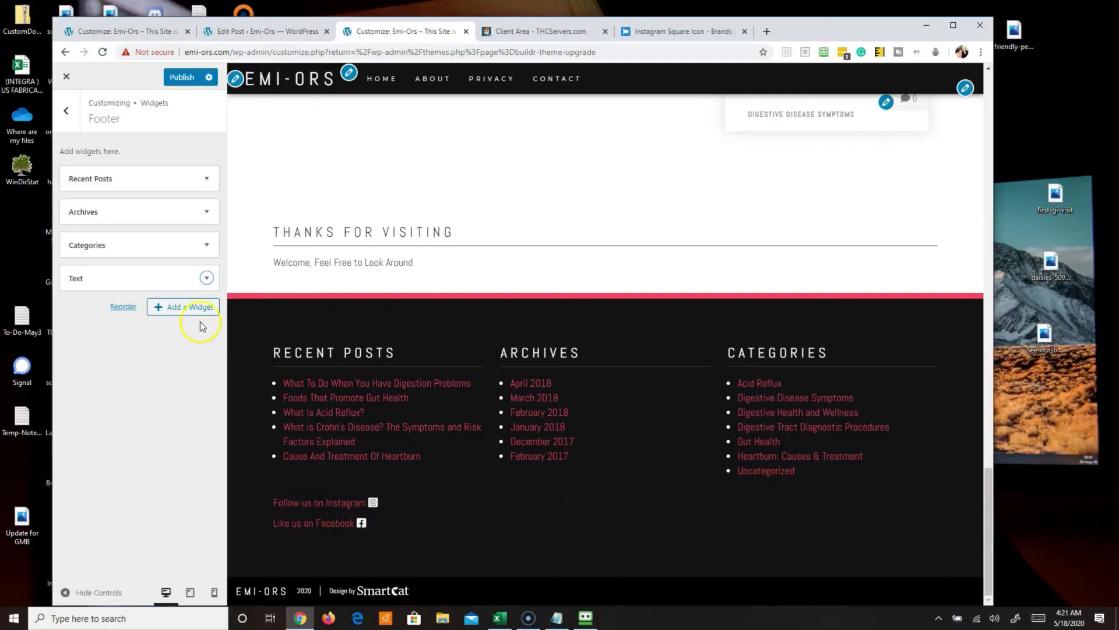
Switch to the Font Awesome site, search for "twitter" and copy the HTML code of the twitter-square icon
{"action": "left_click", "coordinate": [679, 31]}
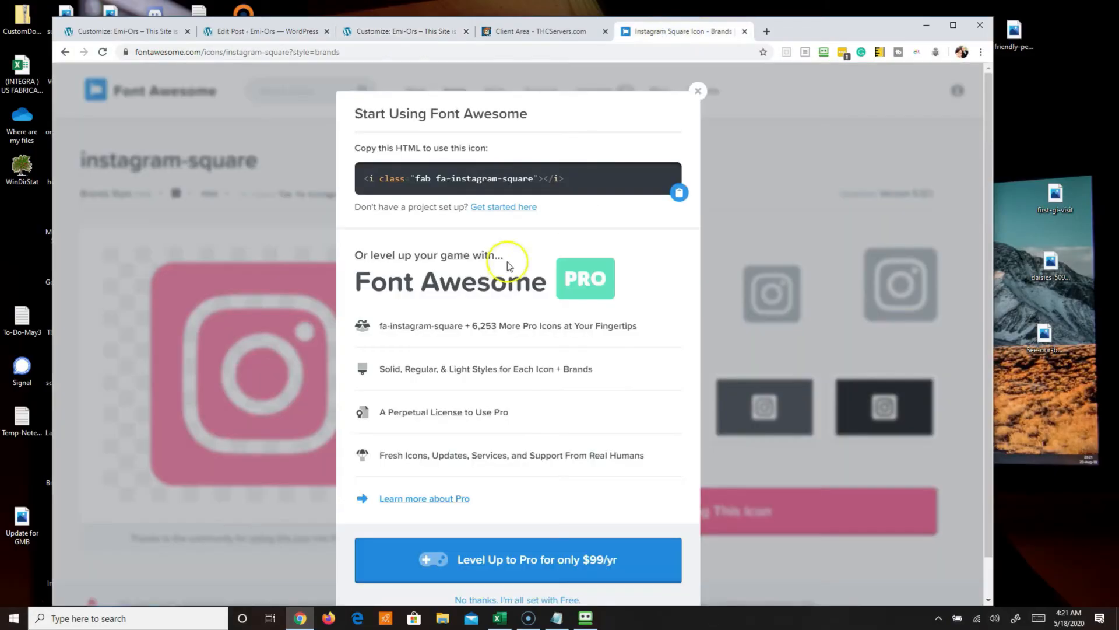
{"action": "left_click", "coordinate": [697, 91]}
{"action": "left_click", "coordinate": [305, 80]}
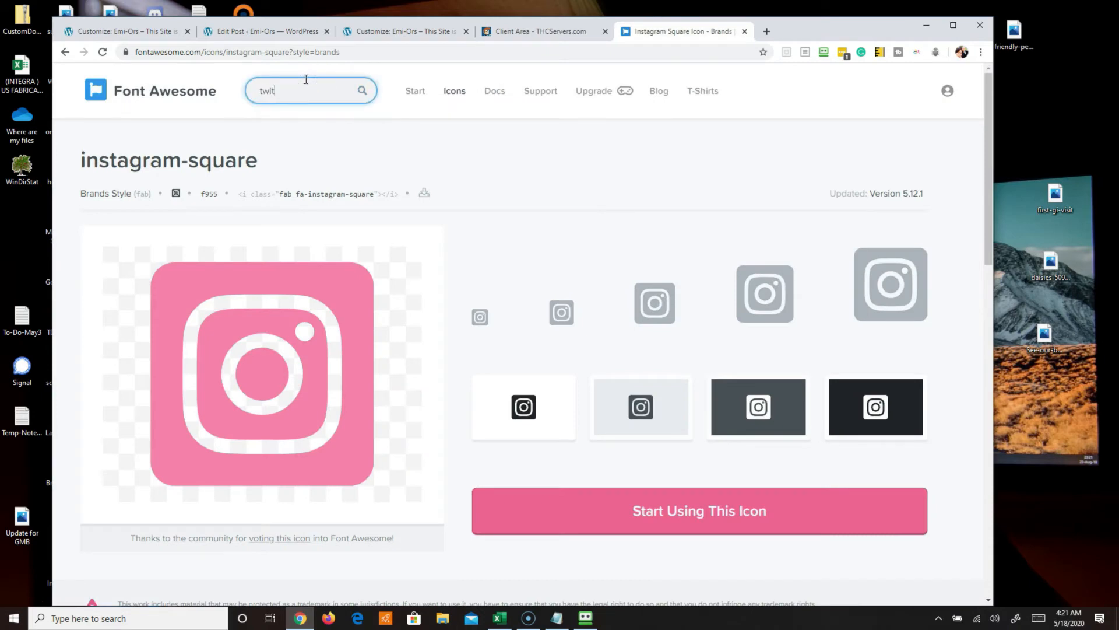
{"action": "type", "text": "twitter"}
{"action": "key", "text": "Return"}
{"action": "left_click", "coordinate": [343, 300]}
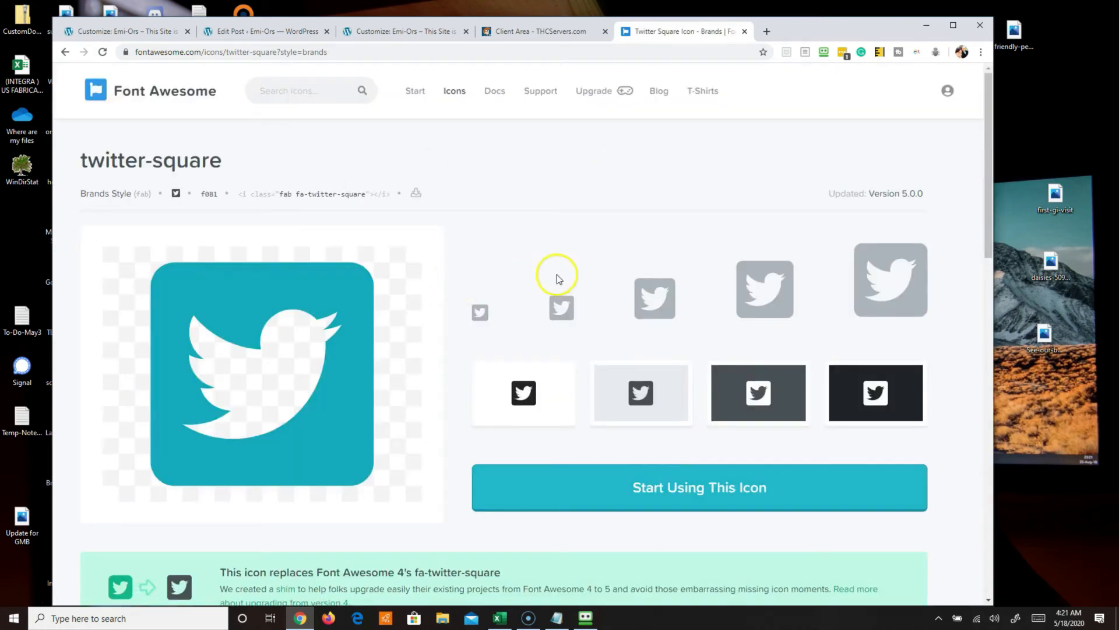
{"action": "left_click", "coordinate": [665, 476]}
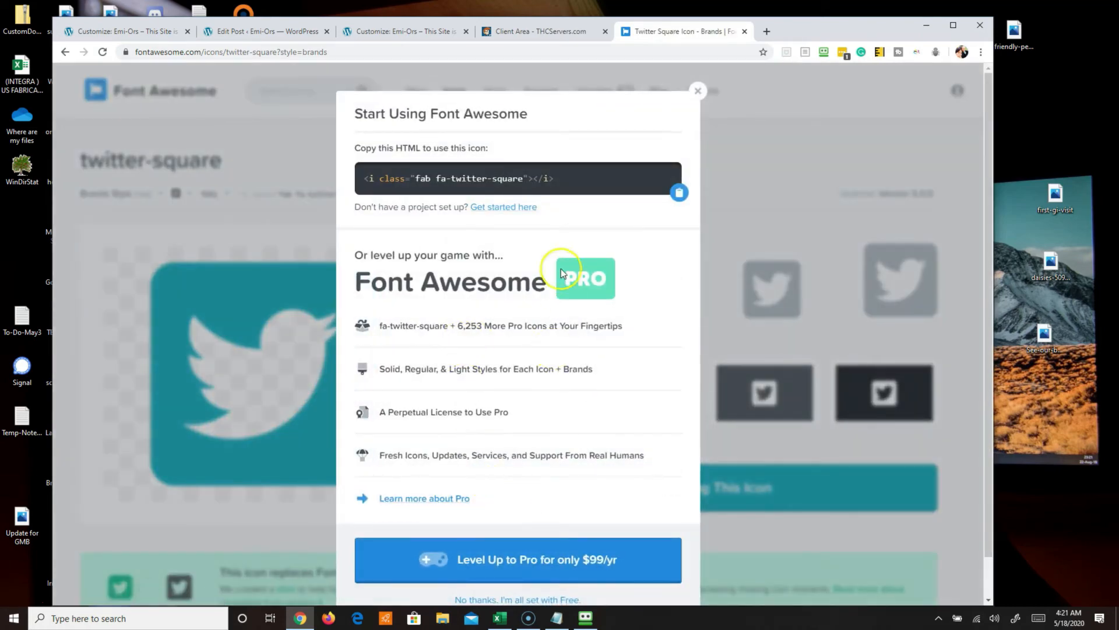
{"action": "left_click", "coordinate": [678, 193]}
Return to the footer customizer, reopen the Text widget and add the line "See us on Twitter" below the Facebook line
{"action": "left_click", "coordinate": [265, 31]}
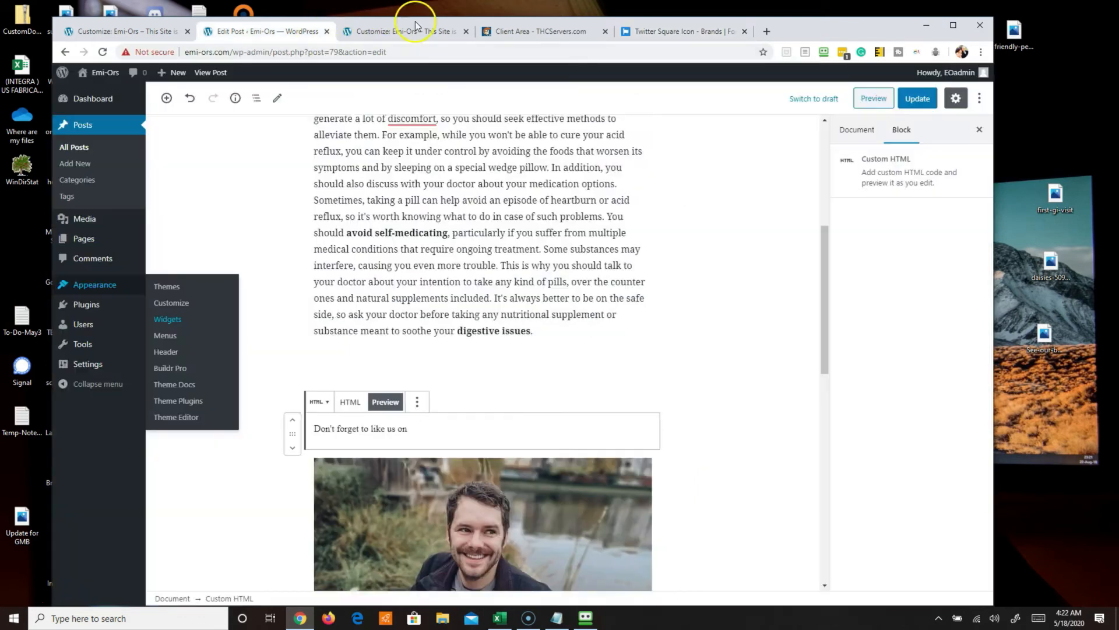
{"action": "left_click", "coordinate": [412, 33]}
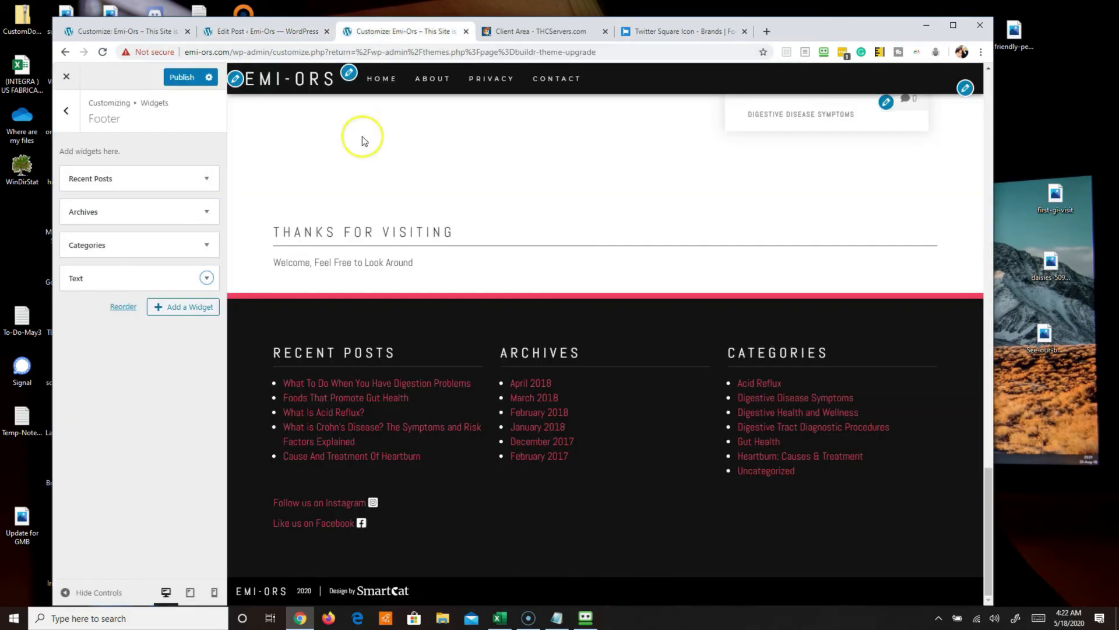
{"action": "left_click", "coordinate": [209, 279]}
{"action": "left_click", "coordinate": [183, 428]}
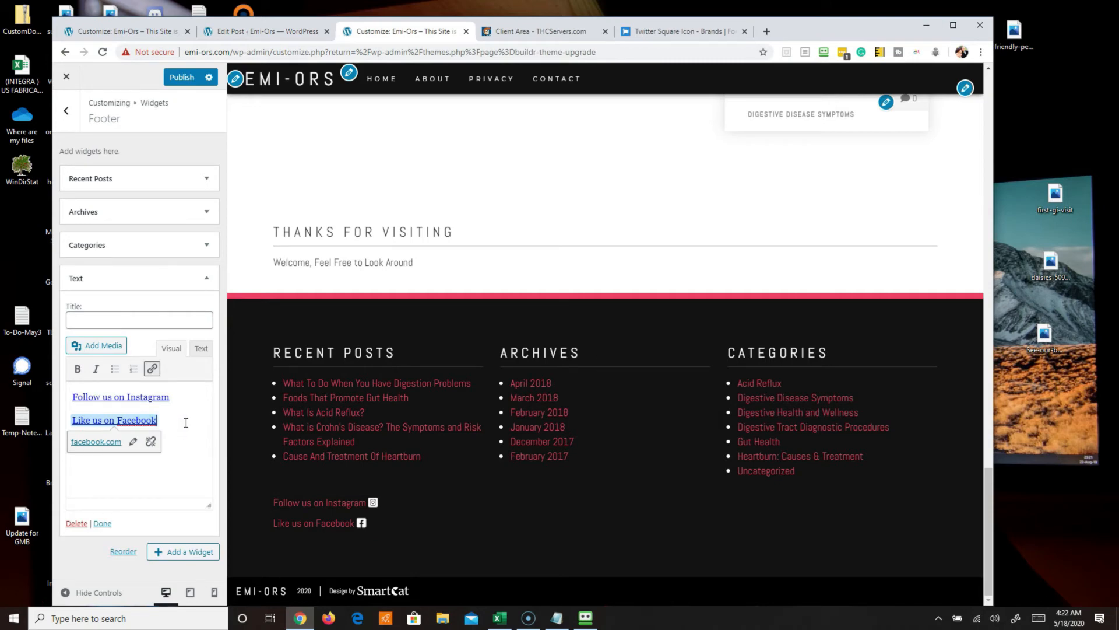
{"action": "key", "text": "Return"}
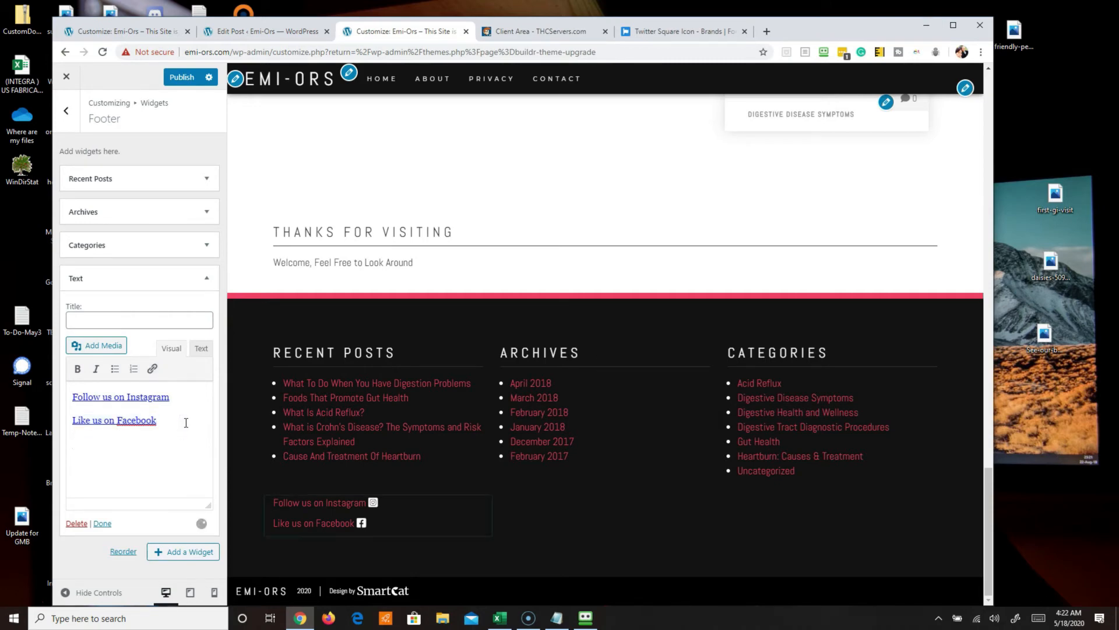
{"action": "type", "text": "See our T"}
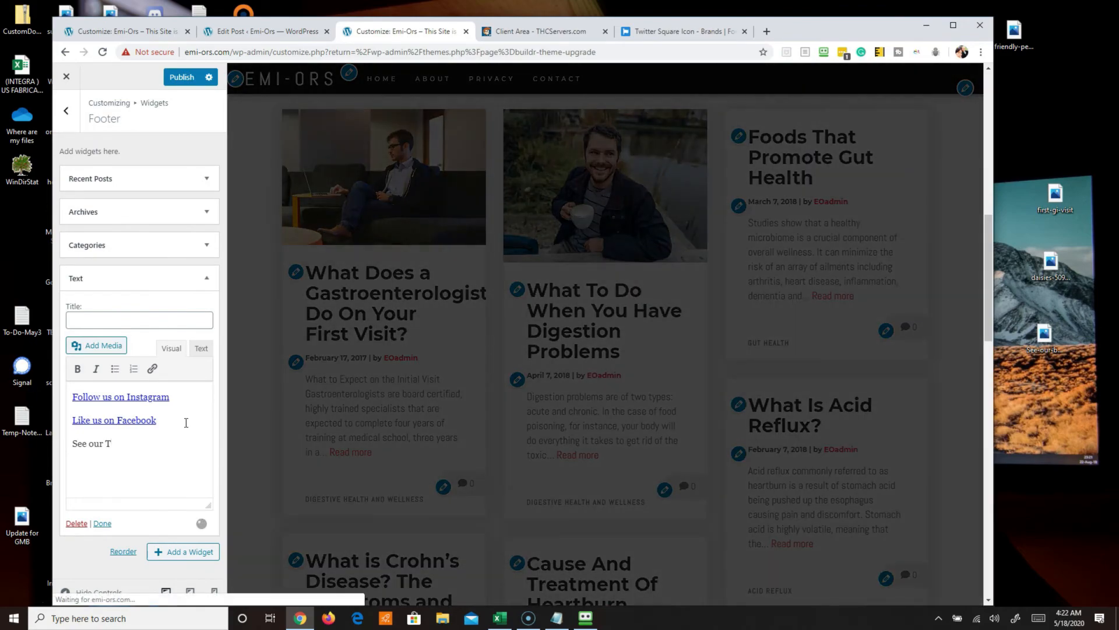
{"action": "key", "text": "BackSpace"}
{"action": "key", "text": "BackSpace"}
{"action": "key", "text": "BackSpace"}
{"action": "key", "text": "BackSpace"}
{"action": "key", "text": "BackSpace"}
{"action": "type", "text": "u"}
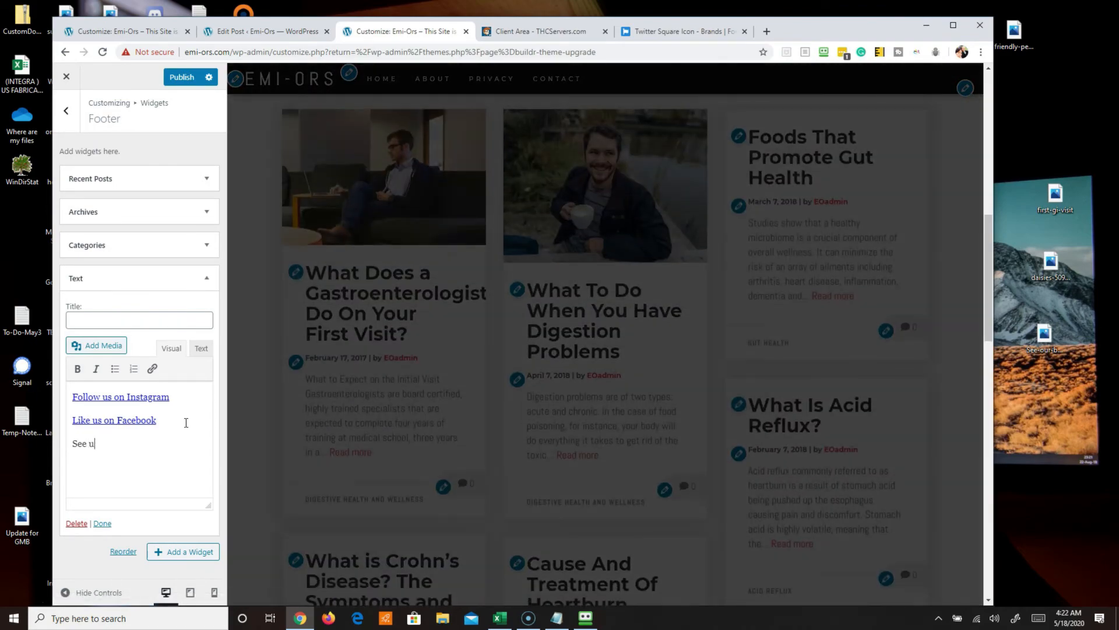
{"action": "type", "text": "s on Twitter"}
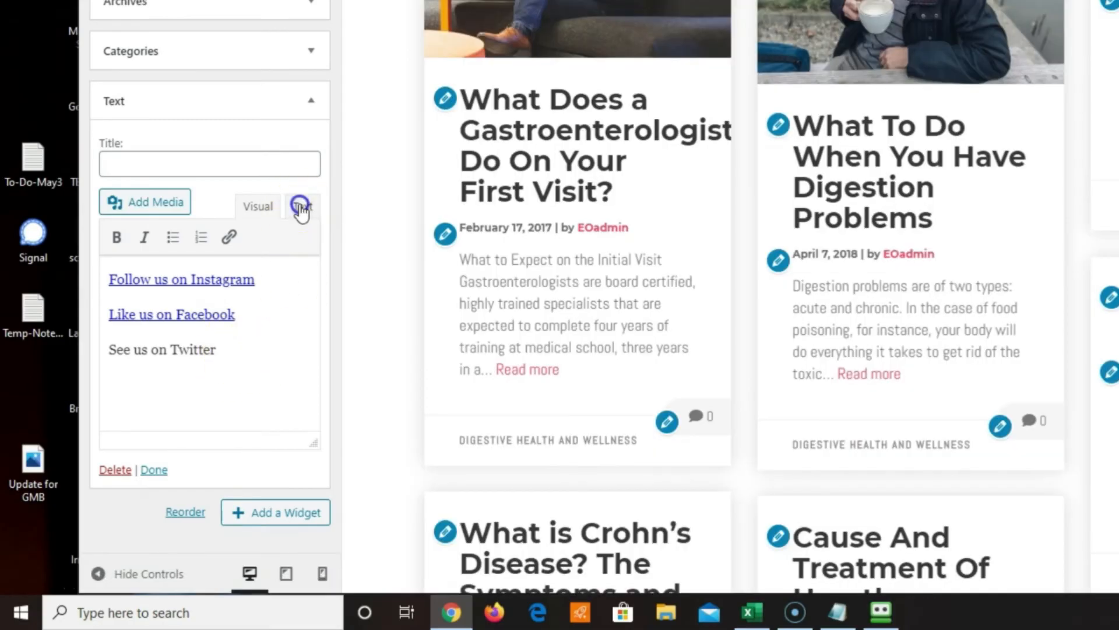
Paste the copied twitter-square icon code after "See us on Twitter" in the widget's text editor
{"action": "left_click", "coordinate": [301, 208]}
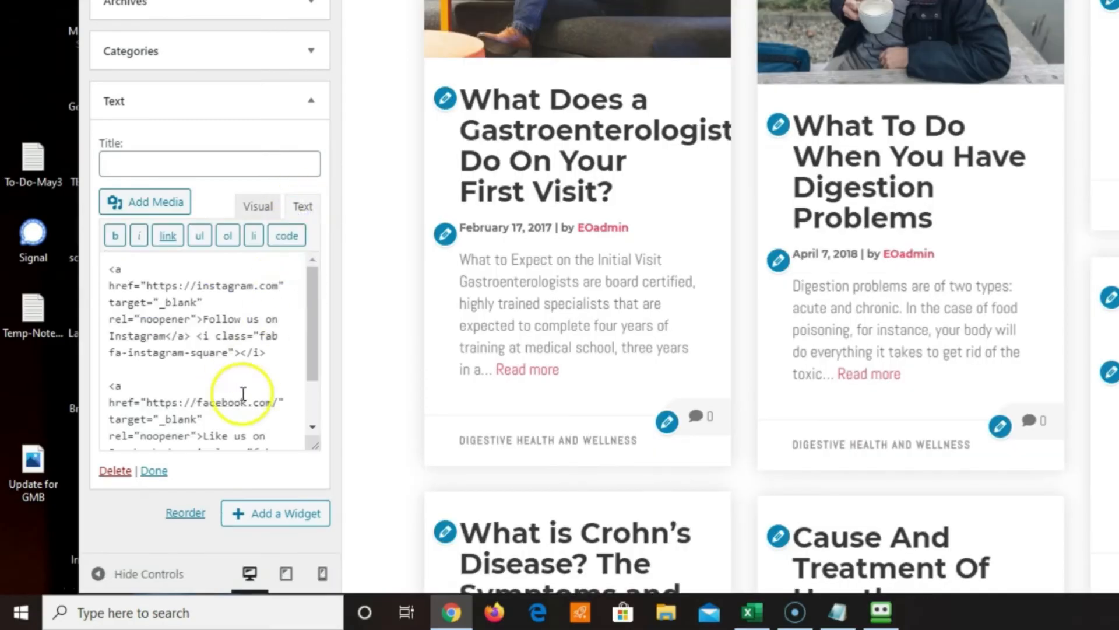
{"action": "scroll", "coordinate": [250, 364], "scroll_direction": "down", "scroll_amount": 2}
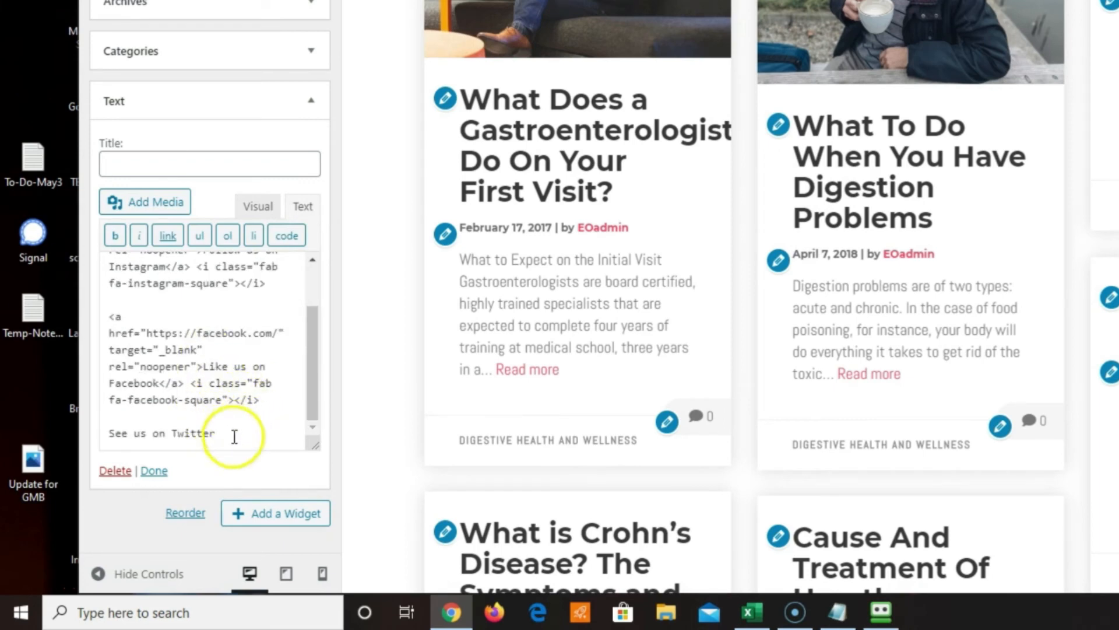
{"action": "key", "text": "ctrl+v"}
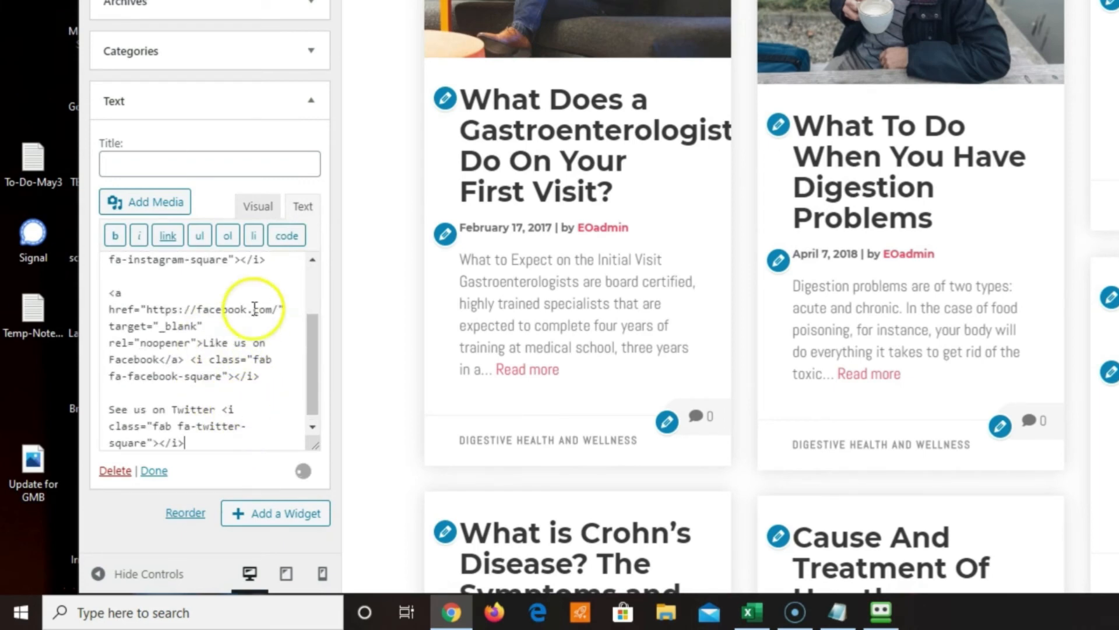
{"action": "left_click", "coordinate": [257, 207]}
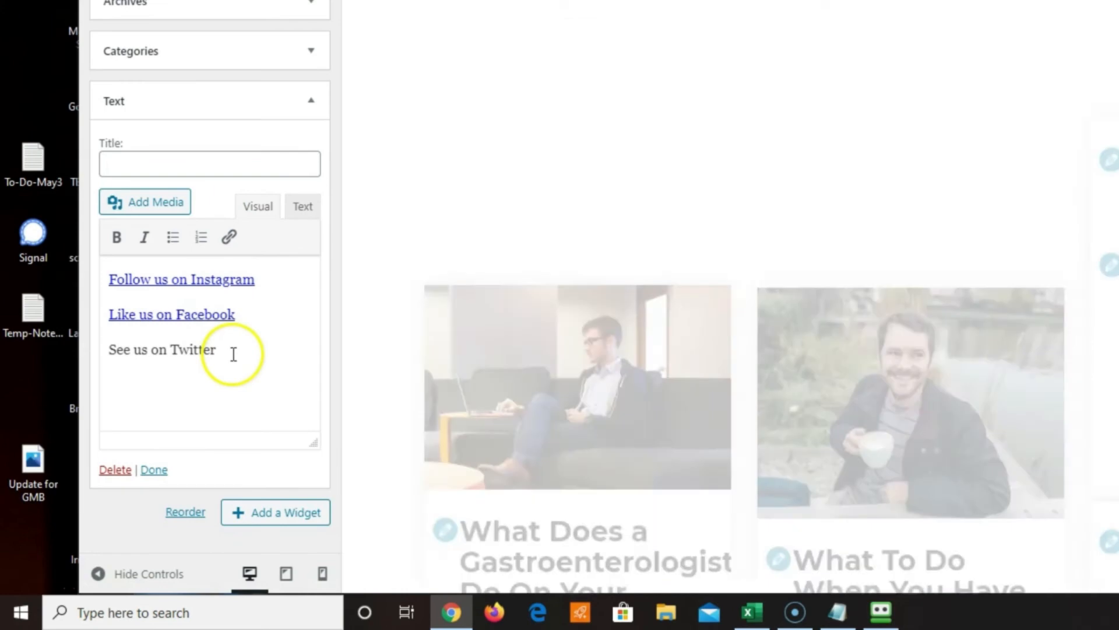
{"action": "left_click_drag", "start_coordinate": [218, 349], "coordinate": [77, 380]}
{"action": "left_click", "coordinate": [228, 237]}
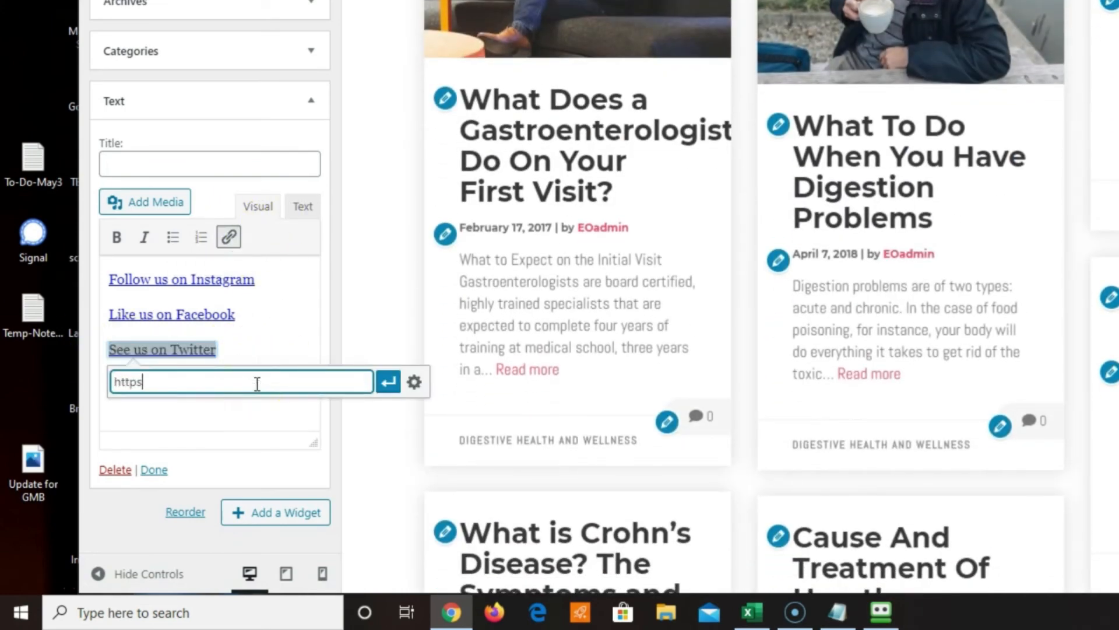
{"action": "type", "text": "https://twitter.com"}
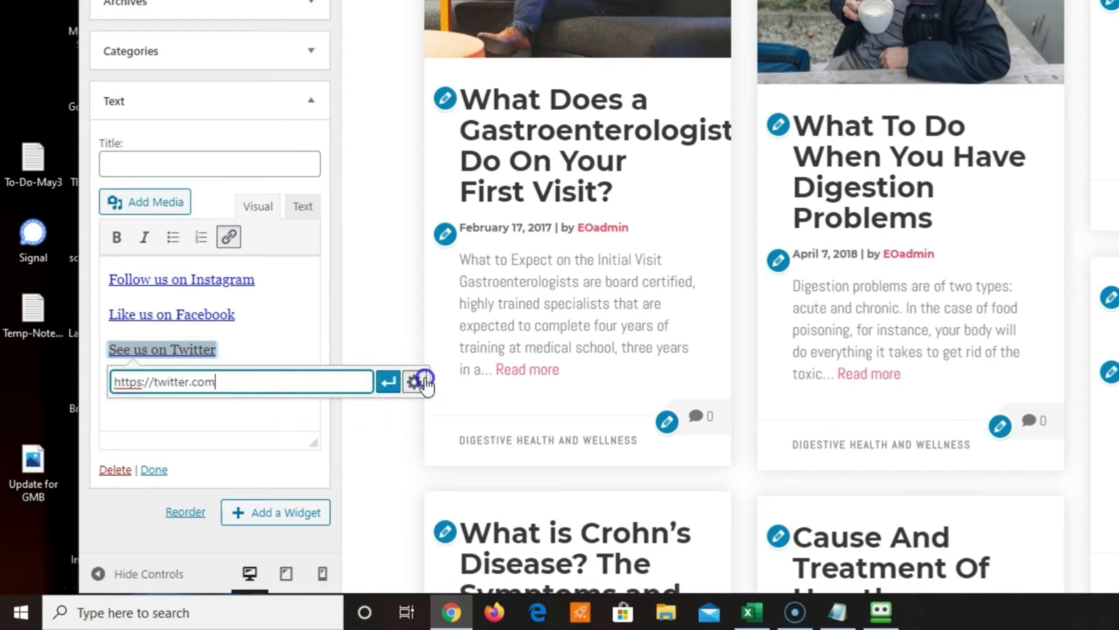
{"action": "left_click", "coordinate": [414, 382]}
{"action": "left_click", "coordinate": [668, 103]}
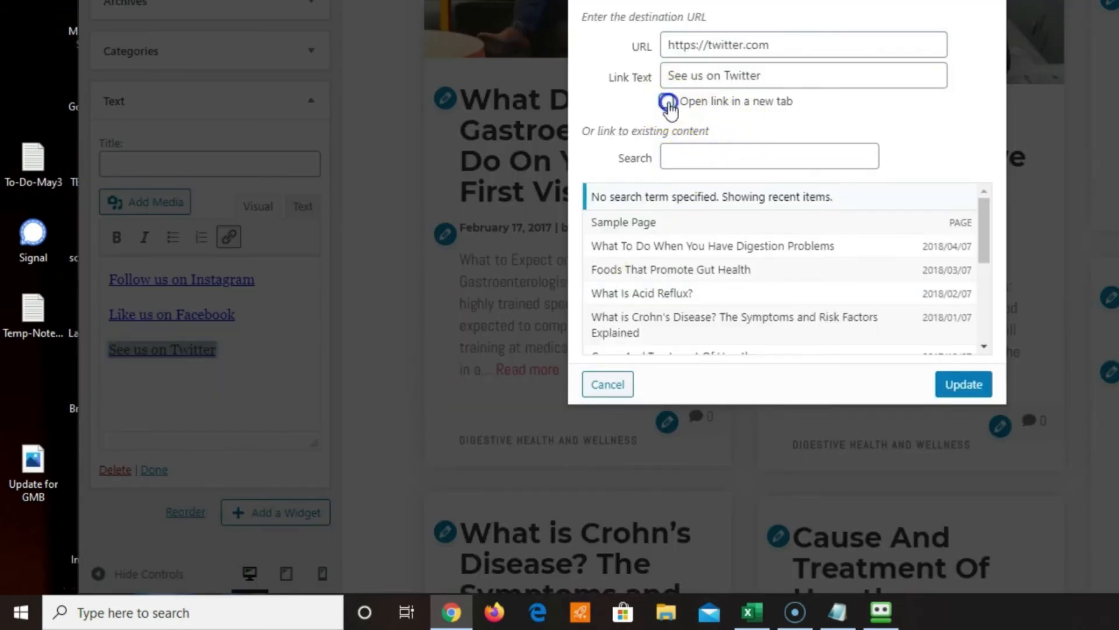
{"action": "left_click", "coordinate": [963, 384]}
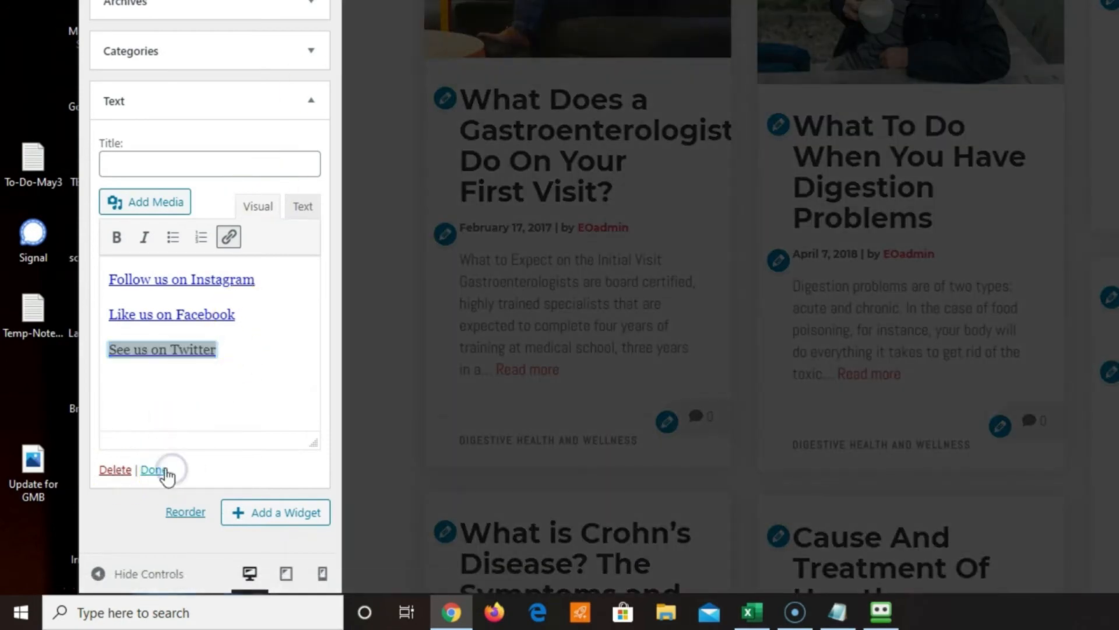
Collapse the Text widget and check the Instagram, Facebook and Twitter lines with their icons in the page preview's footer
{"action": "left_click", "coordinate": [168, 473]}
{"action": "scroll", "coordinate": [607, 117], "scroll_direction": "down", "scroll_amount": 10}
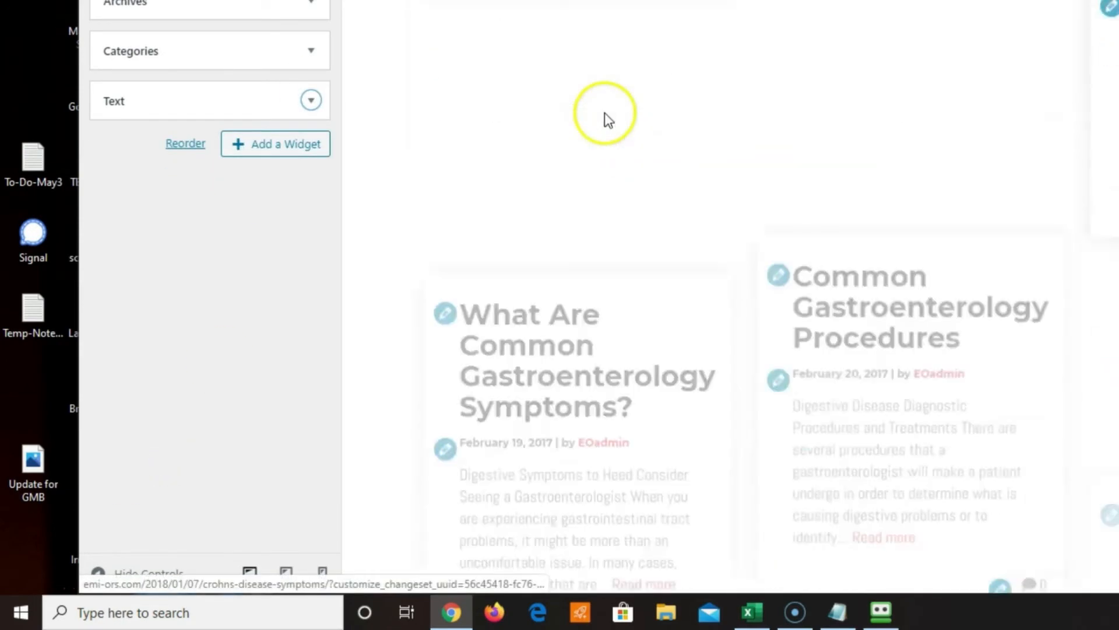
{"action": "scroll", "coordinate": [606, 117], "scroll_direction": "down", "scroll_amount": 10}
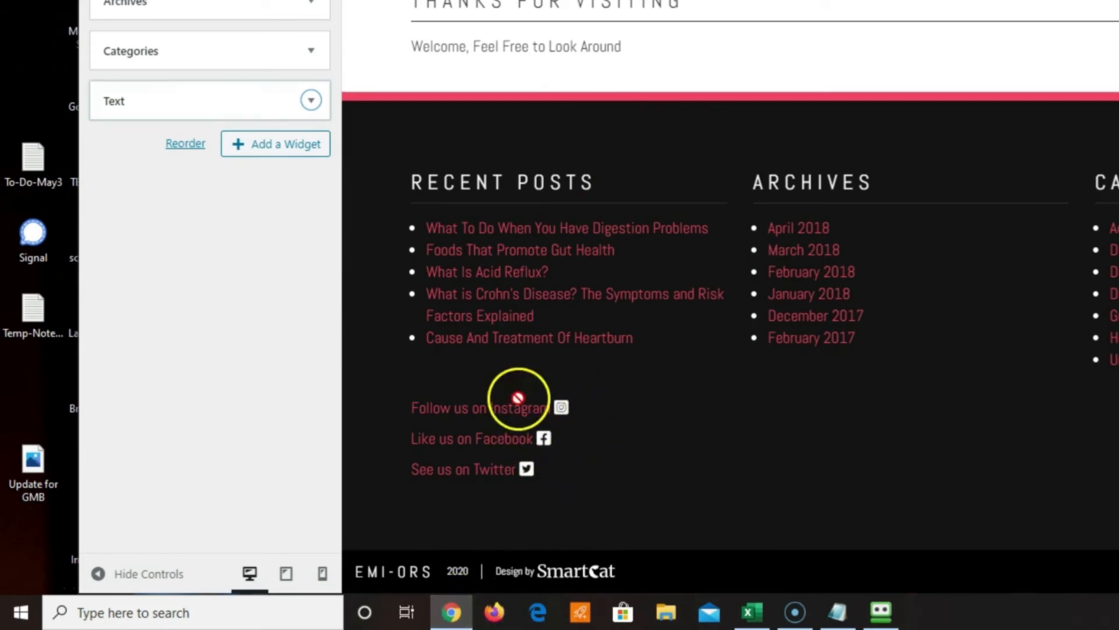
Reopen the footer's Text widget and wrap the "Follow us on Instagram" link and icon code in <center> and </center> tags
{"action": "left_click", "coordinate": [585, 477], "text": "shift"}
{"action": "left_click", "coordinate": [297, 206]}
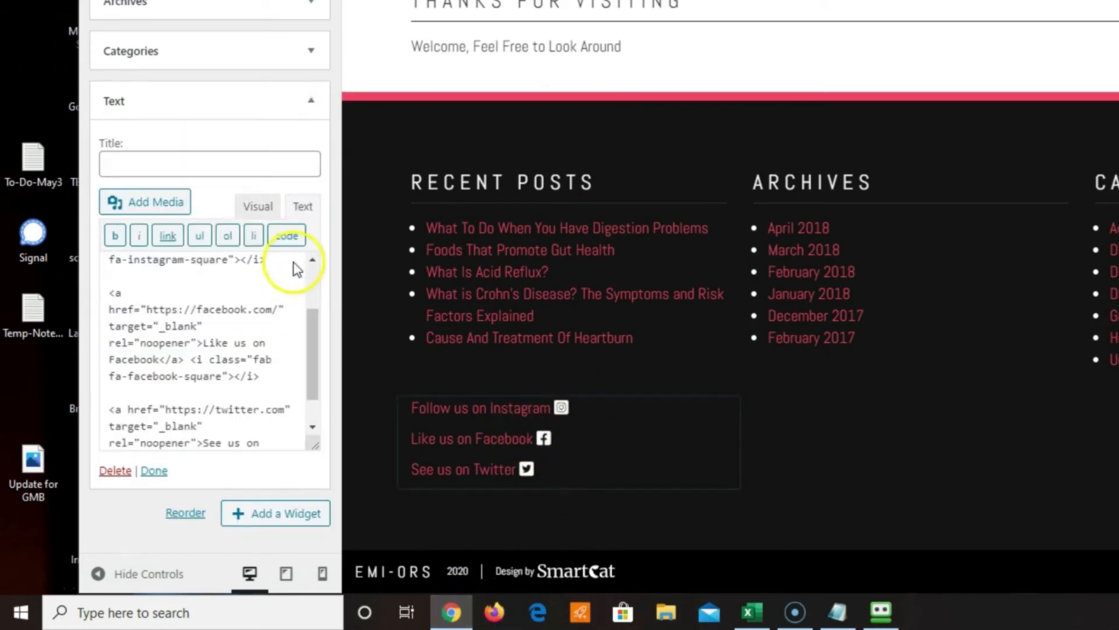
{"action": "scroll", "coordinate": [242, 298], "scroll_direction": "up", "scroll_amount": 3}
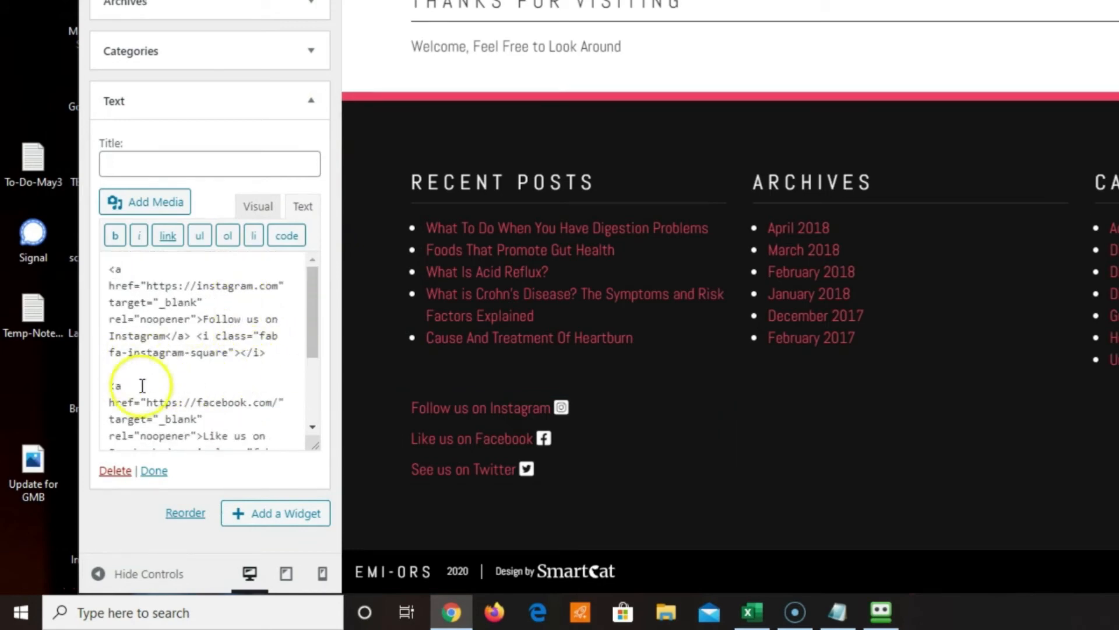
{"action": "left_click_drag", "start_coordinate": [266, 353], "coordinate": [95, 262]}
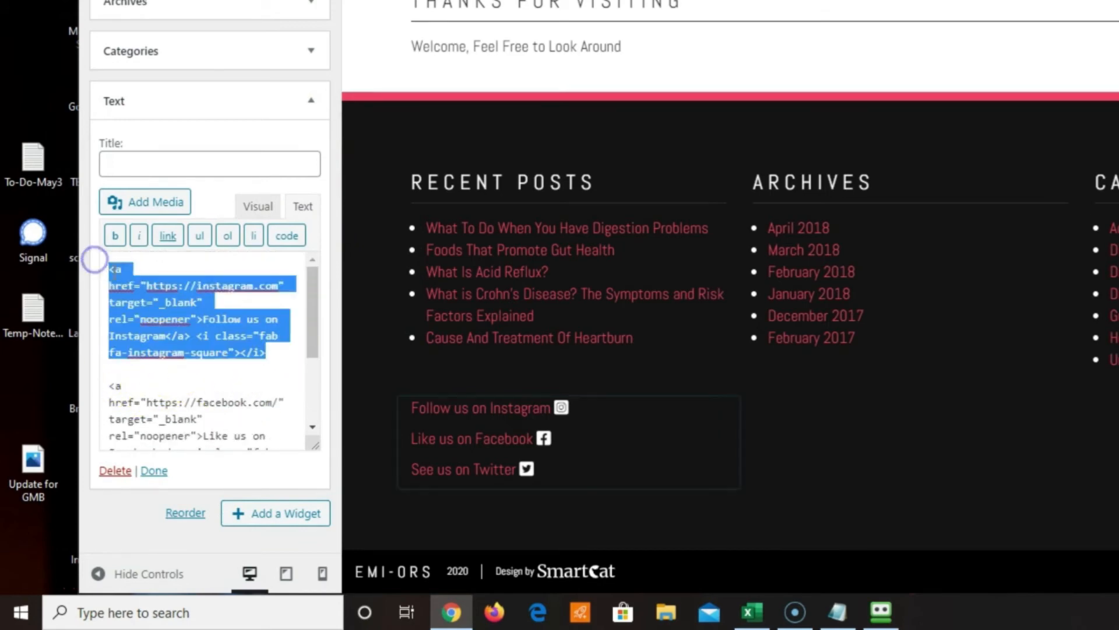
{"action": "left_click", "coordinate": [110, 267]}
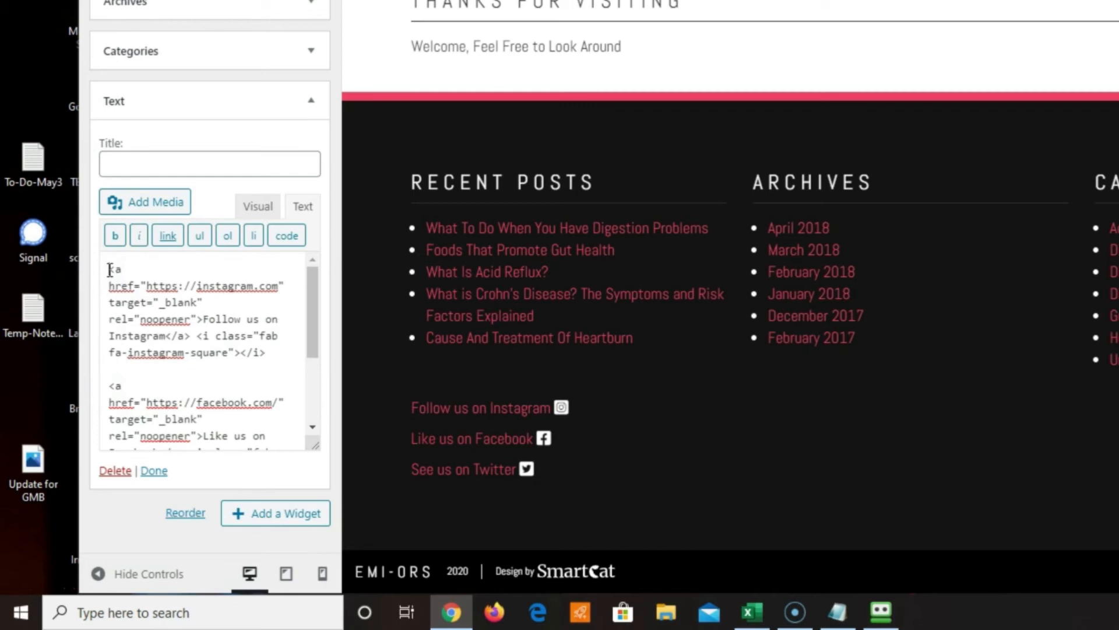
{"action": "type", "text": "<center>"}
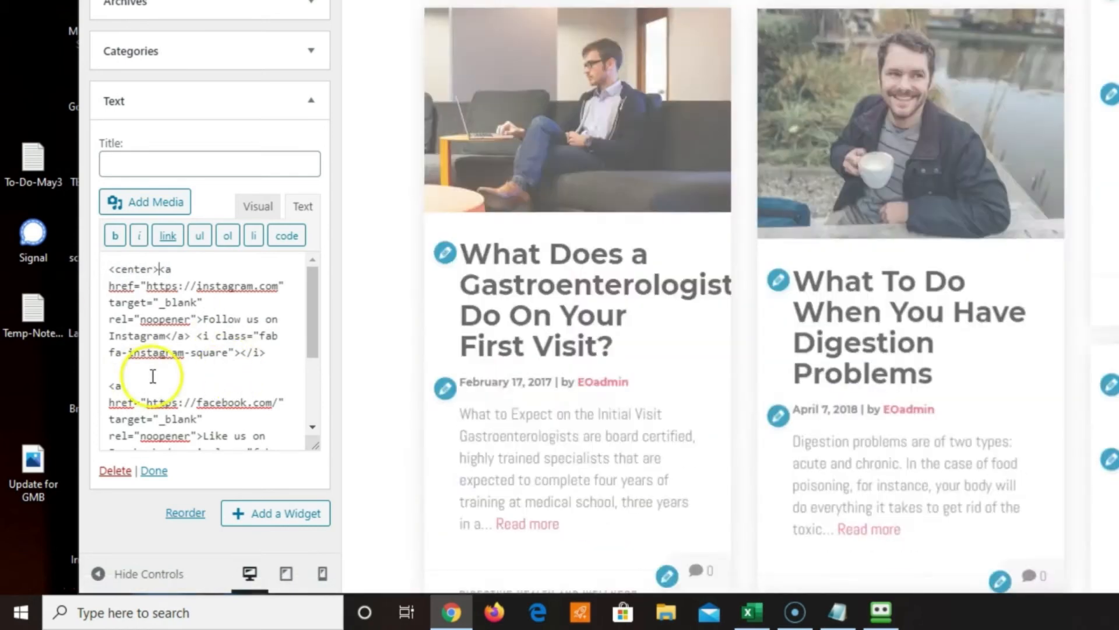
{"action": "left_click", "coordinate": [272, 358]}
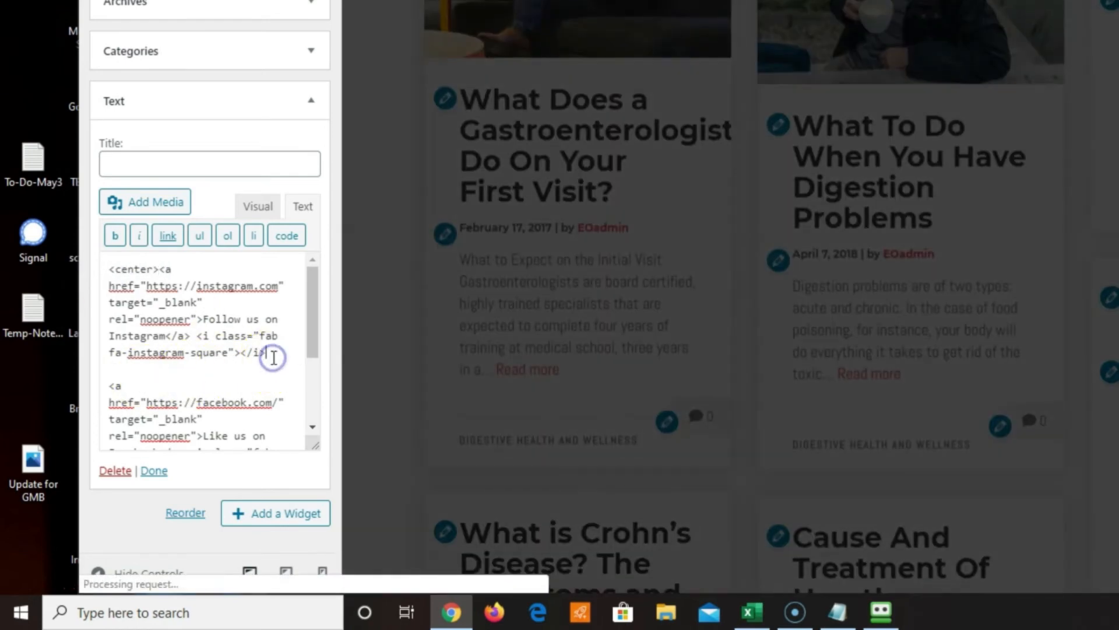
{"action": "type", "text": "</center>"}
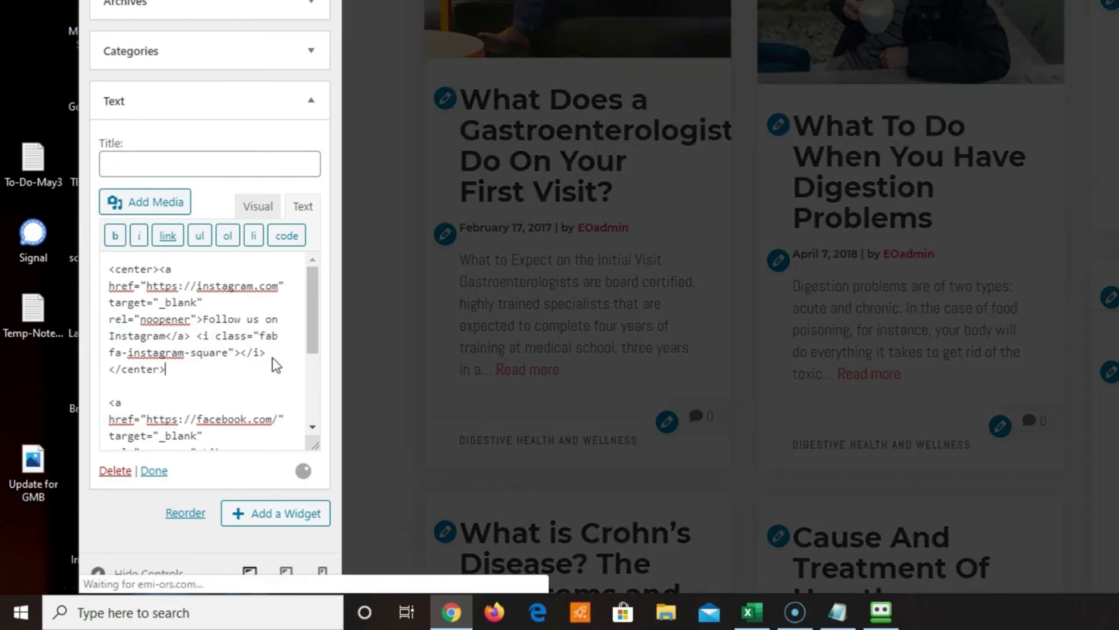
Wrap the "Like us on Facebook" link and icon code in <center> and </center> tags
{"action": "left_click", "coordinate": [280, 348]}
{"action": "scroll", "coordinate": [281, 349], "scroll_direction": "down", "scroll_amount": 3}
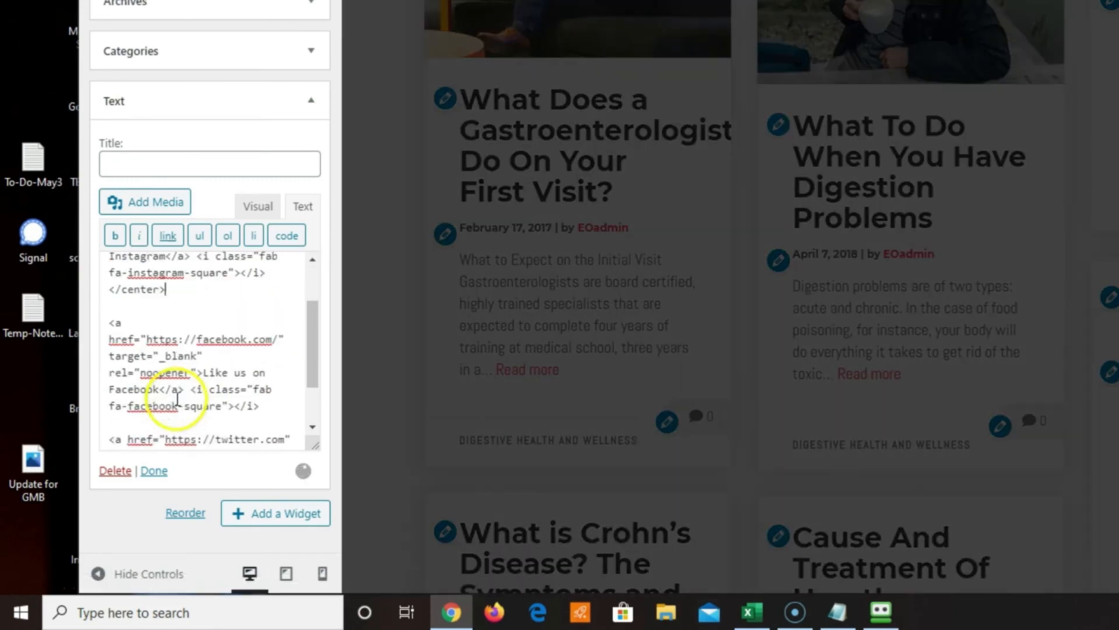
{"action": "left_click", "coordinate": [105, 317]}
{"action": "type", "text": "center>"}
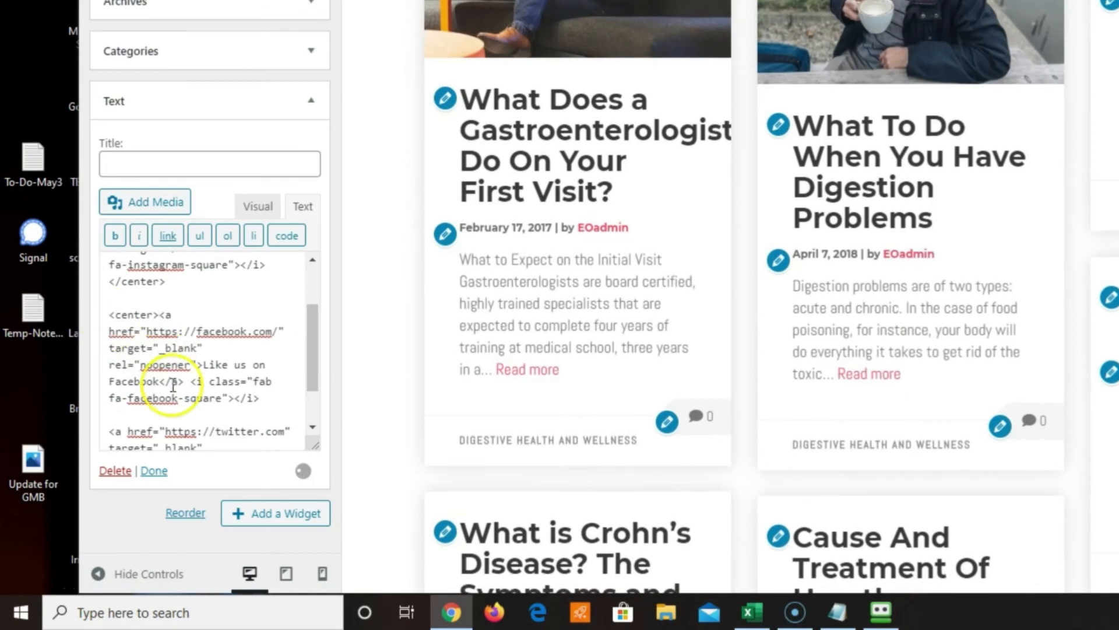
{"action": "left_click", "coordinate": [281, 398]}
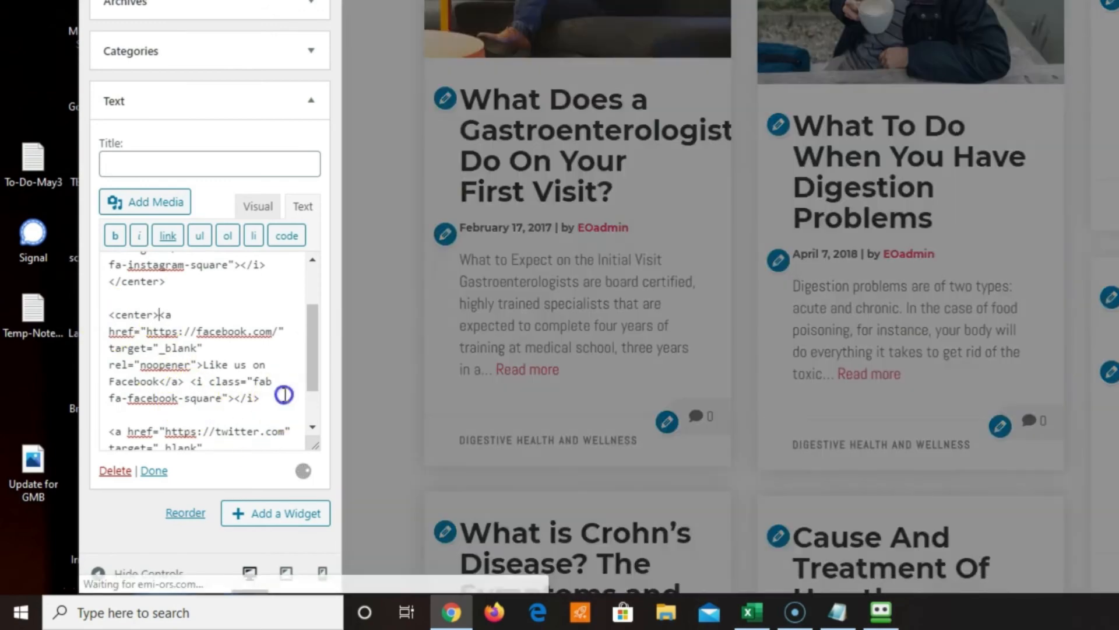
{"action": "type", "text": "</center>"}
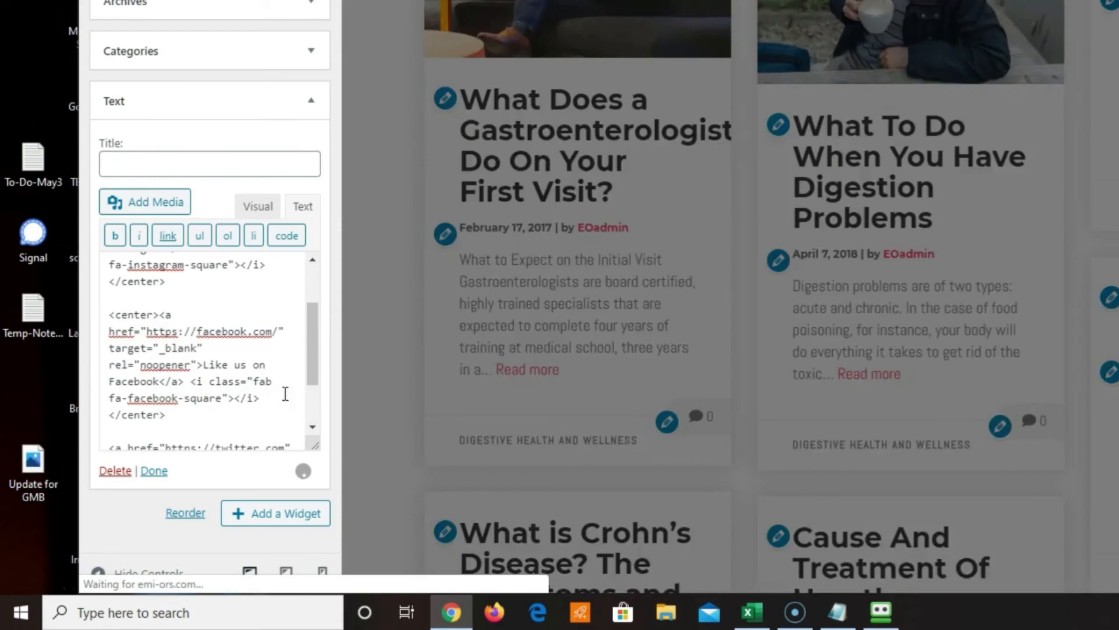
Wrap the "See us on Twitter" link and icon code in <center> and </center> tags, then finish editing the widget and view the preview's footer
{"action": "scroll", "coordinate": [285, 393], "scroll_direction": "down", "scroll_amount": 1}
{"action": "left_click", "coordinate": [111, 368]}
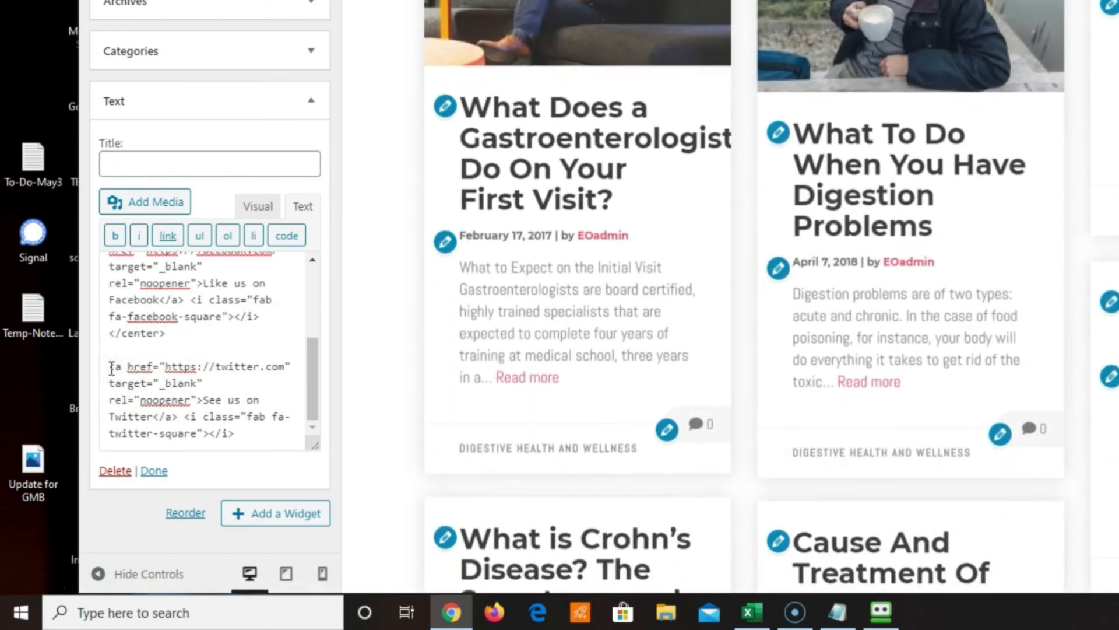
{"action": "type", "text": "<center><a"}
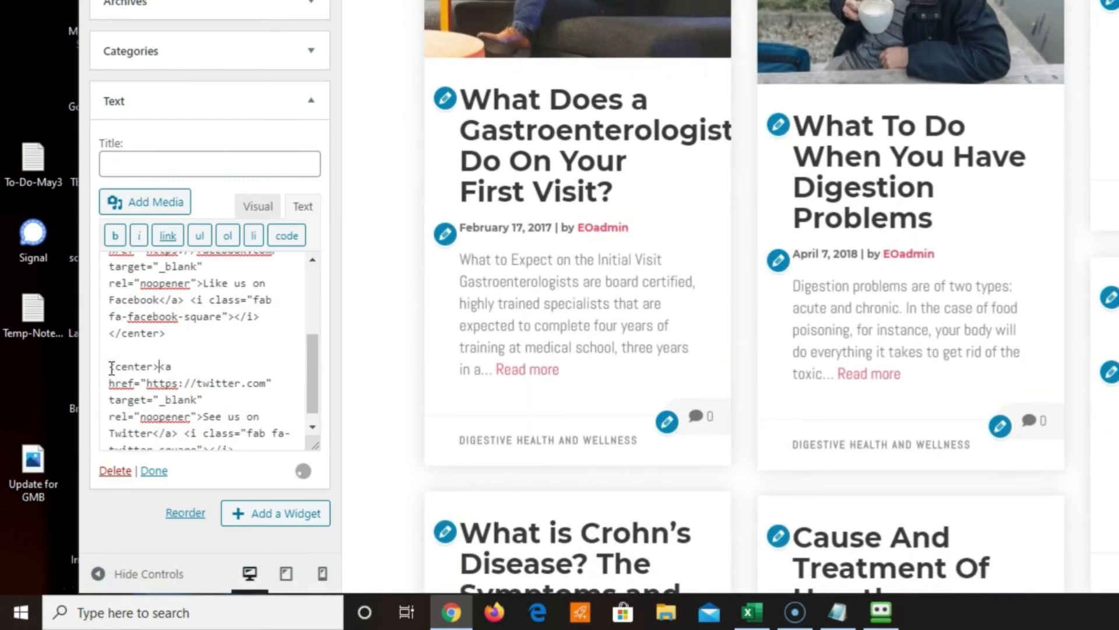
{"action": "scroll", "coordinate": [167, 367], "scroll_direction": "up", "scroll_amount": 1}
{"action": "scroll", "coordinate": [168, 380], "scroll_direction": "down", "scroll_amount": 2}
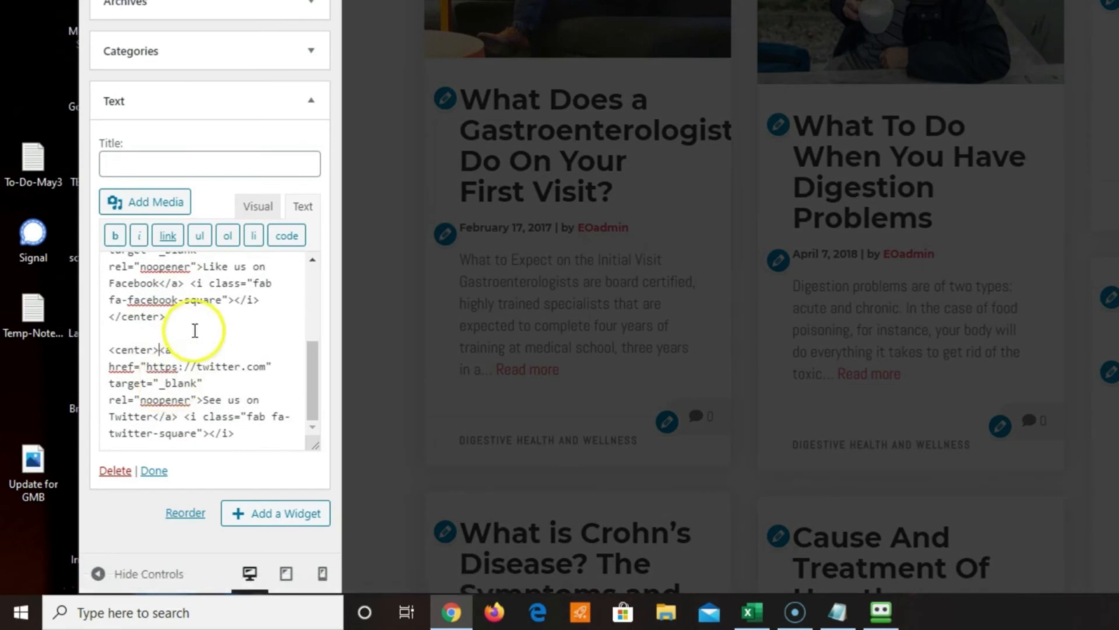
{"action": "scroll", "coordinate": [189, 344], "scroll_direction": "up", "scroll_amount": 3}
{"action": "scroll", "coordinate": [178, 431], "scroll_direction": "down", "scroll_amount": 3}
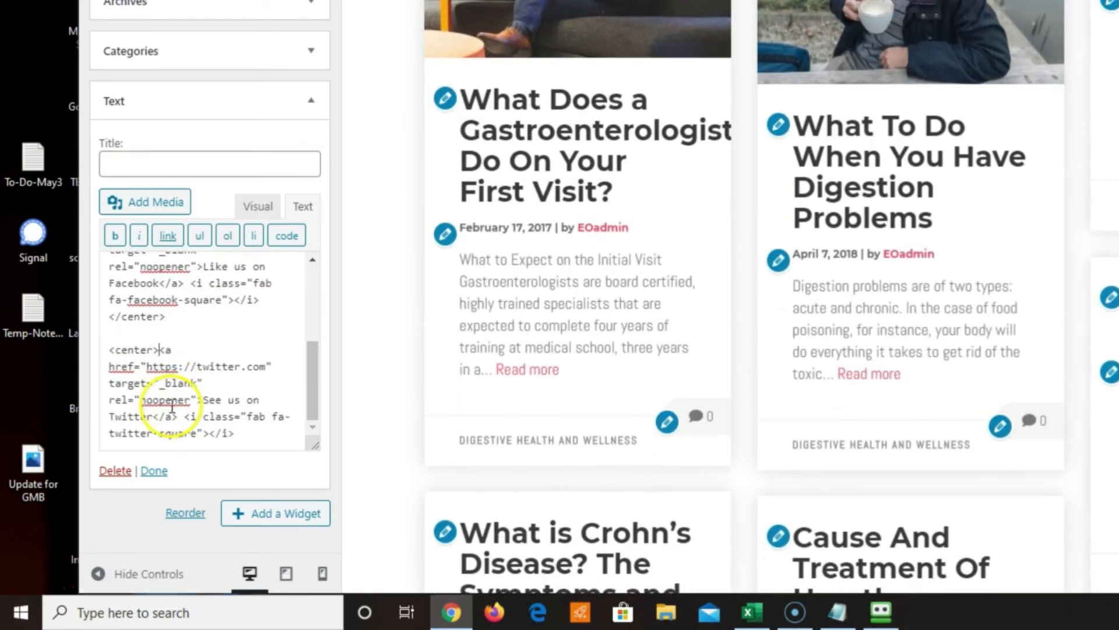
{"action": "left_click", "coordinate": [245, 430]}
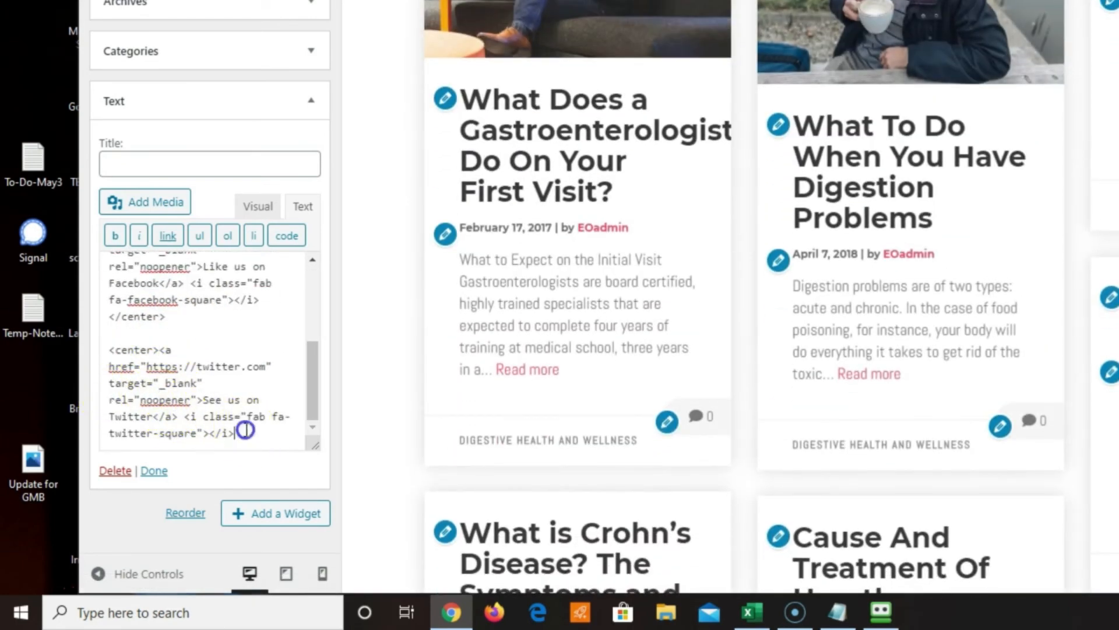
{"action": "type", "text": "<center."}
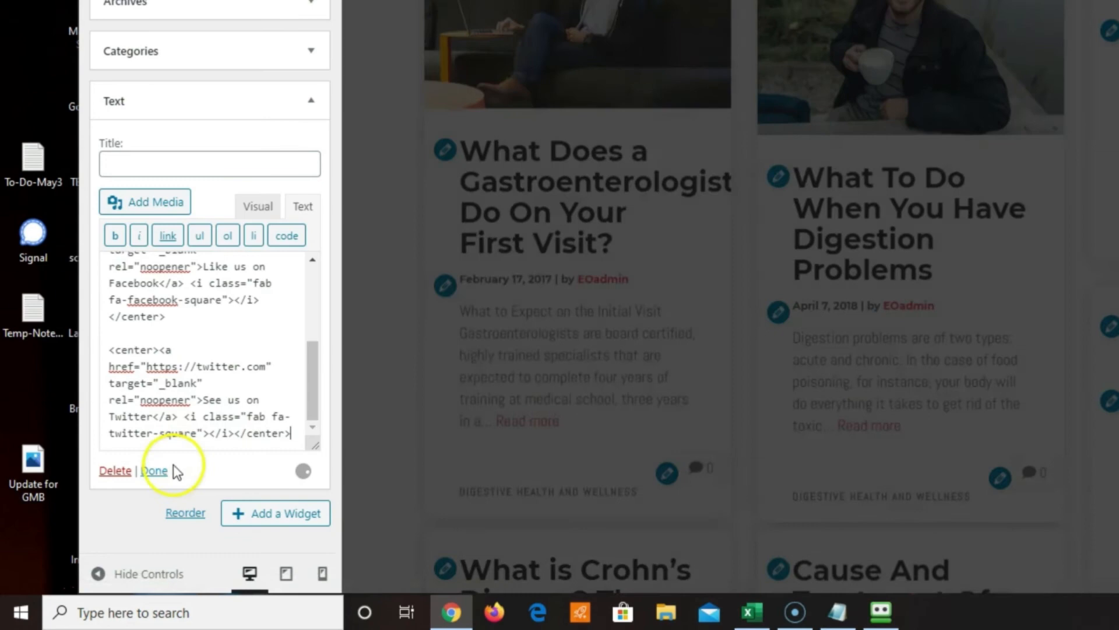
{"action": "left_click", "coordinate": [150, 471]}
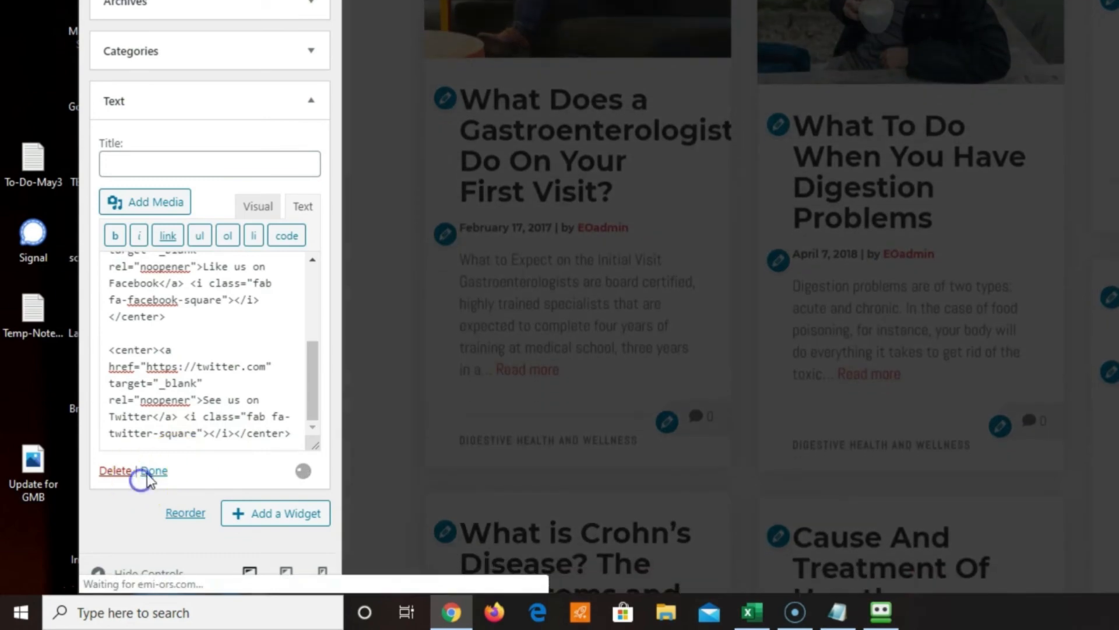
{"action": "scroll", "coordinate": [813, 350], "scroll_direction": "down", "scroll_amount": 10}
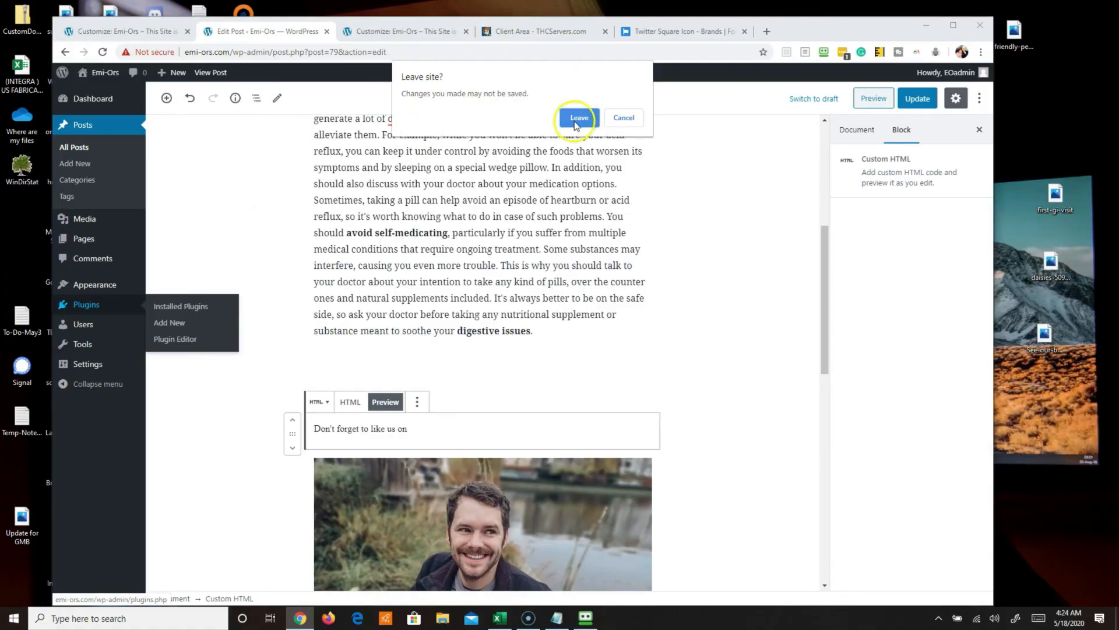
Leave the post editor without saving, search the installable plugins for "social media icons" and browse the results
{"action": "left_click", "coordinate": [577, 118]}
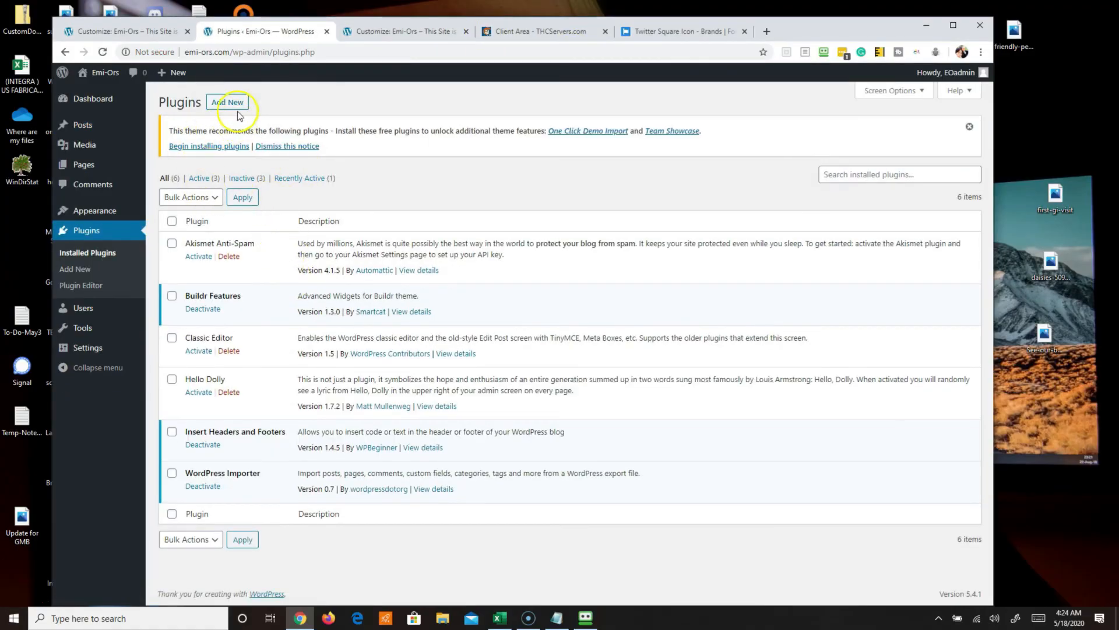
{"action": "left_click", "coordinate": [228, 102]}
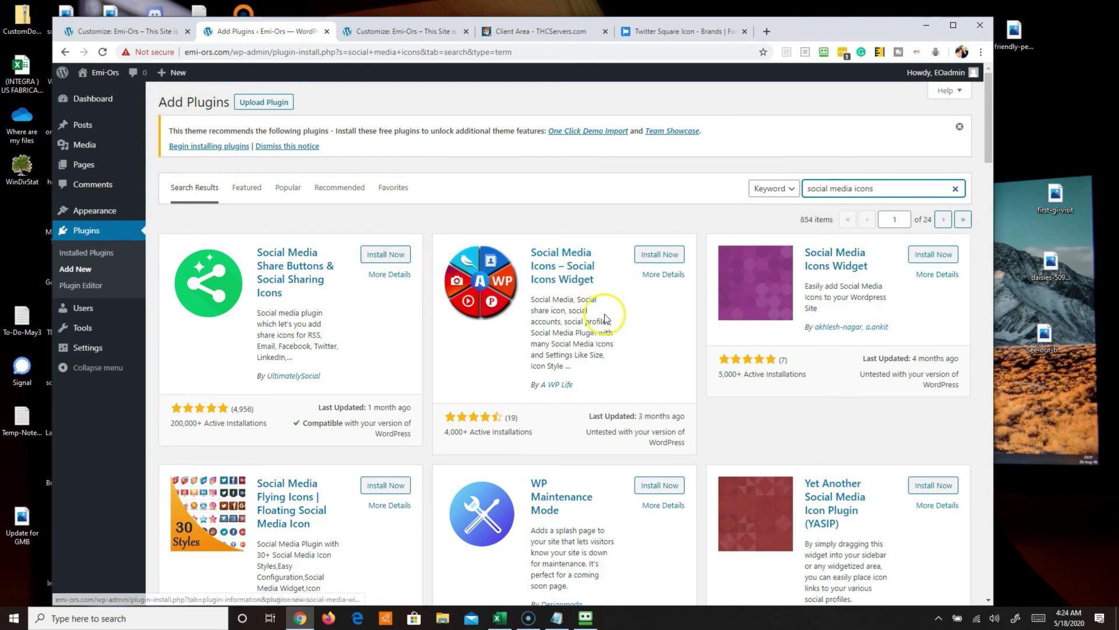
{"action": "scroll", "coordinate": [469, 414], "scroll_direction": "down", "scroll_amount": 1}
{"action": "scroll", "coordinate": [364, 421], "scroll_direction": "down", "scroll_amount": 3}
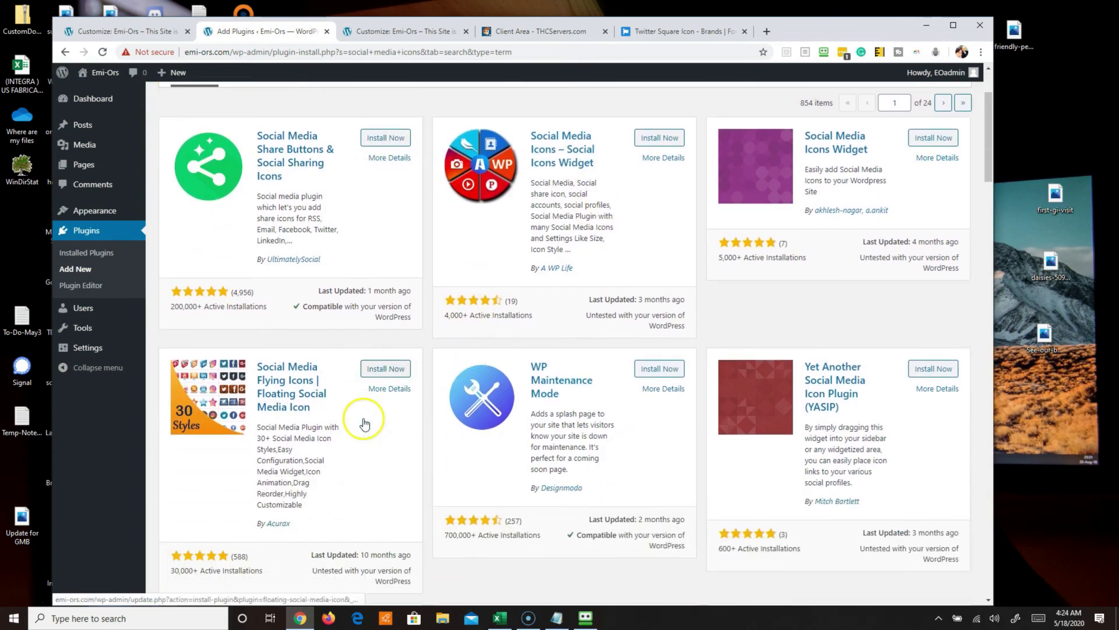